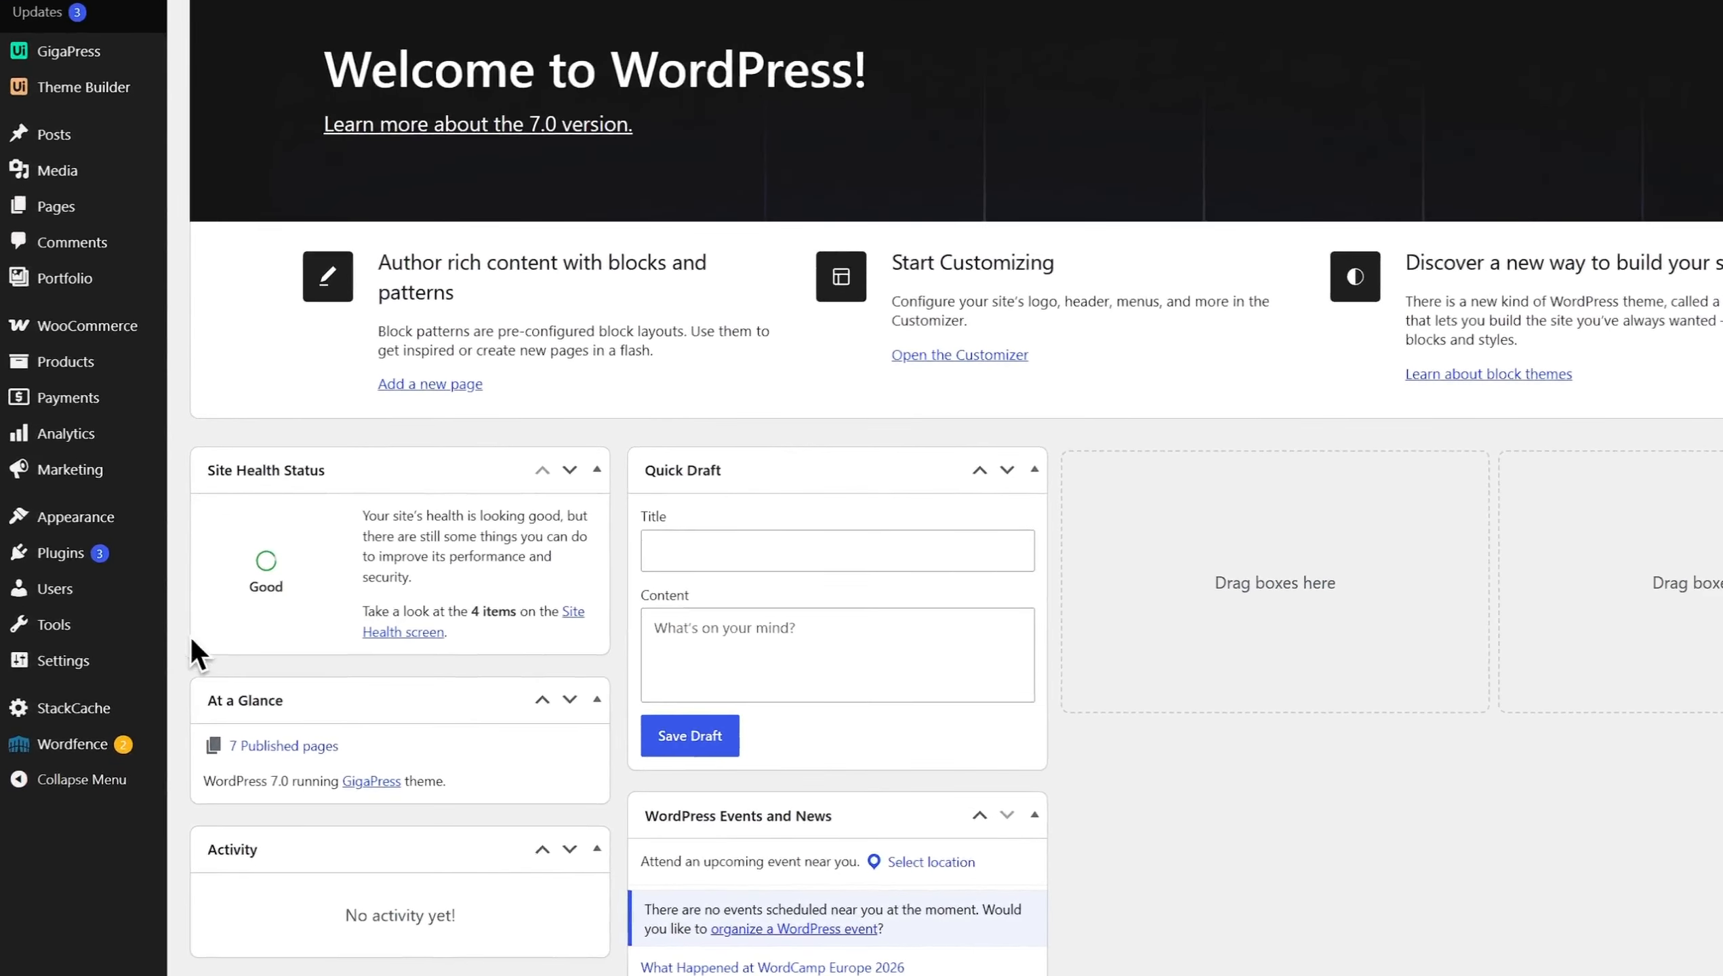
Open the WP Rocket settings and clear all of the site's cache files
{"action": "mouse_move", "coordinate": [87, 703]}
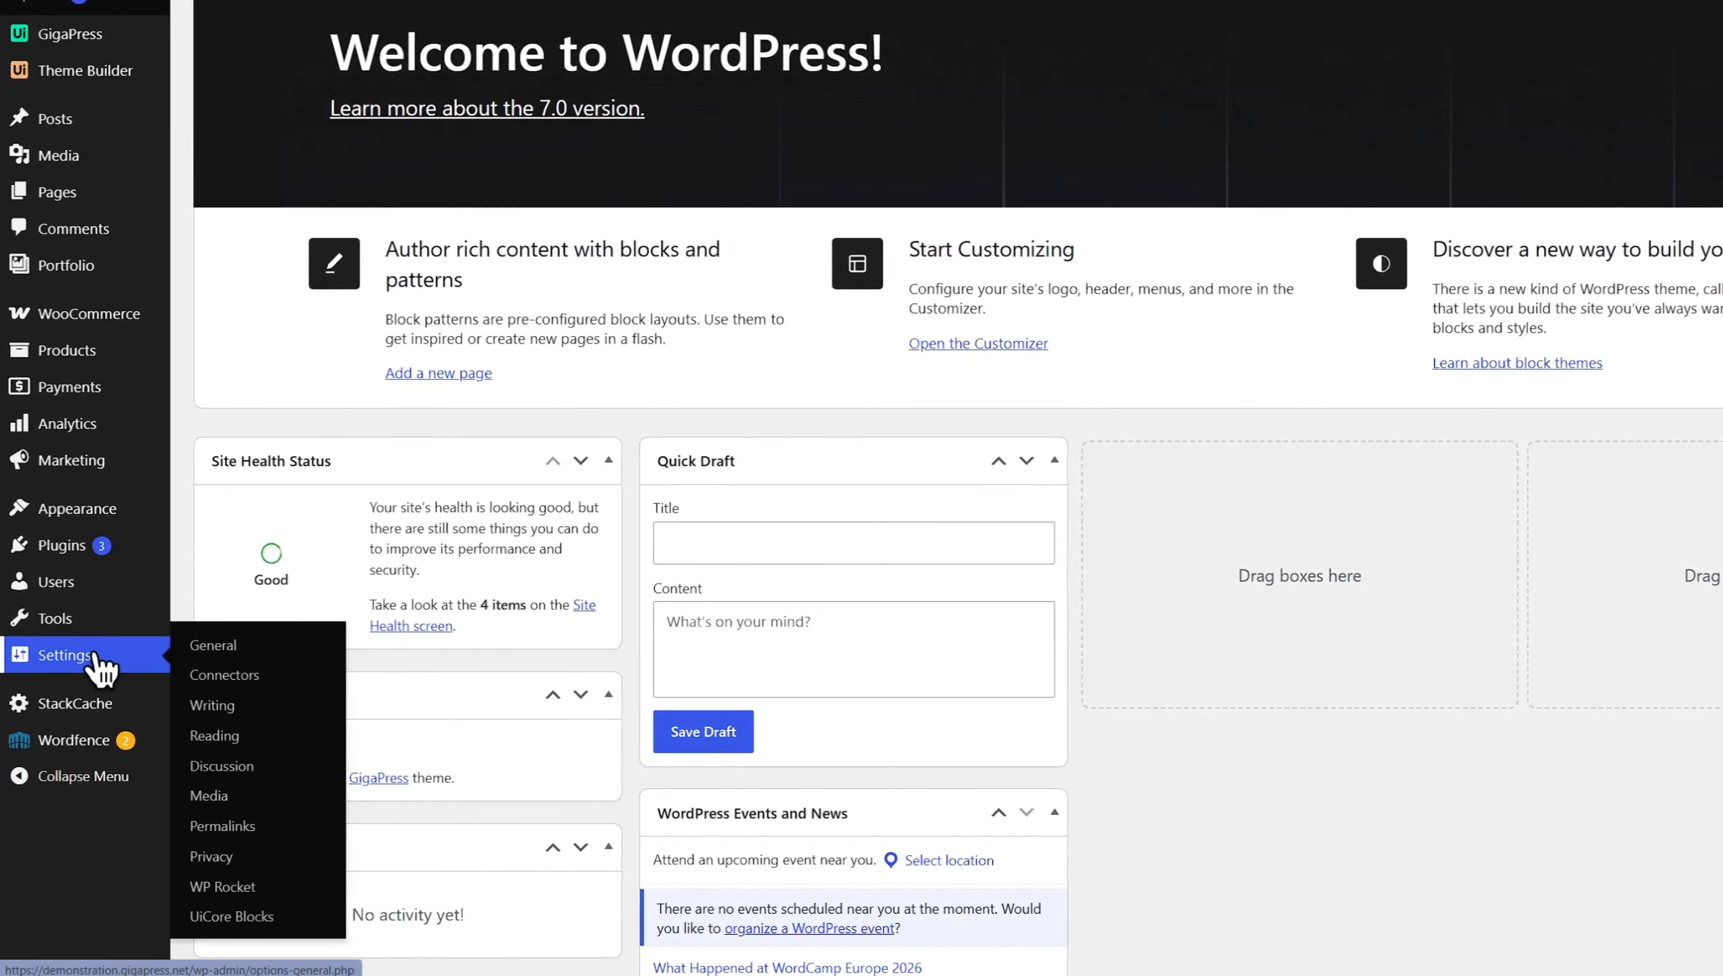
{"action": "left_click", "coordinate": [260, 887]}
{"action": "scroll", "coordinate": [1442, 492], "scroll_direction": "up", "scroll_amount": 2}
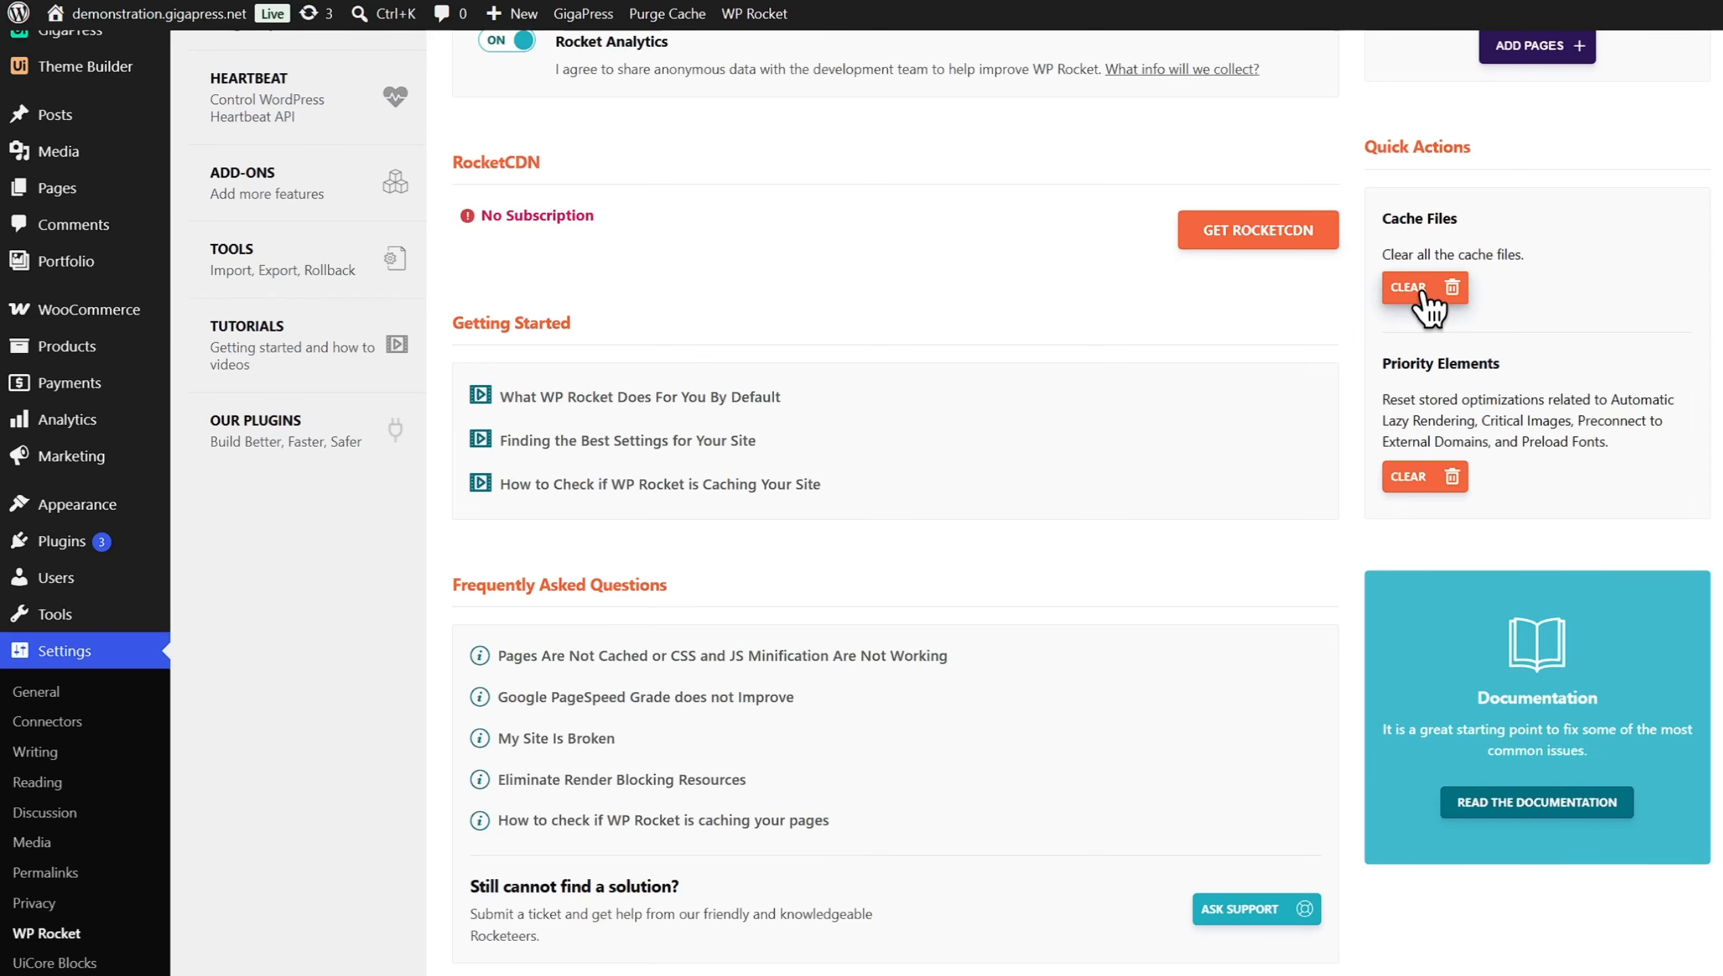
{"action": "left_click", "coordinate": [1417, 289]}
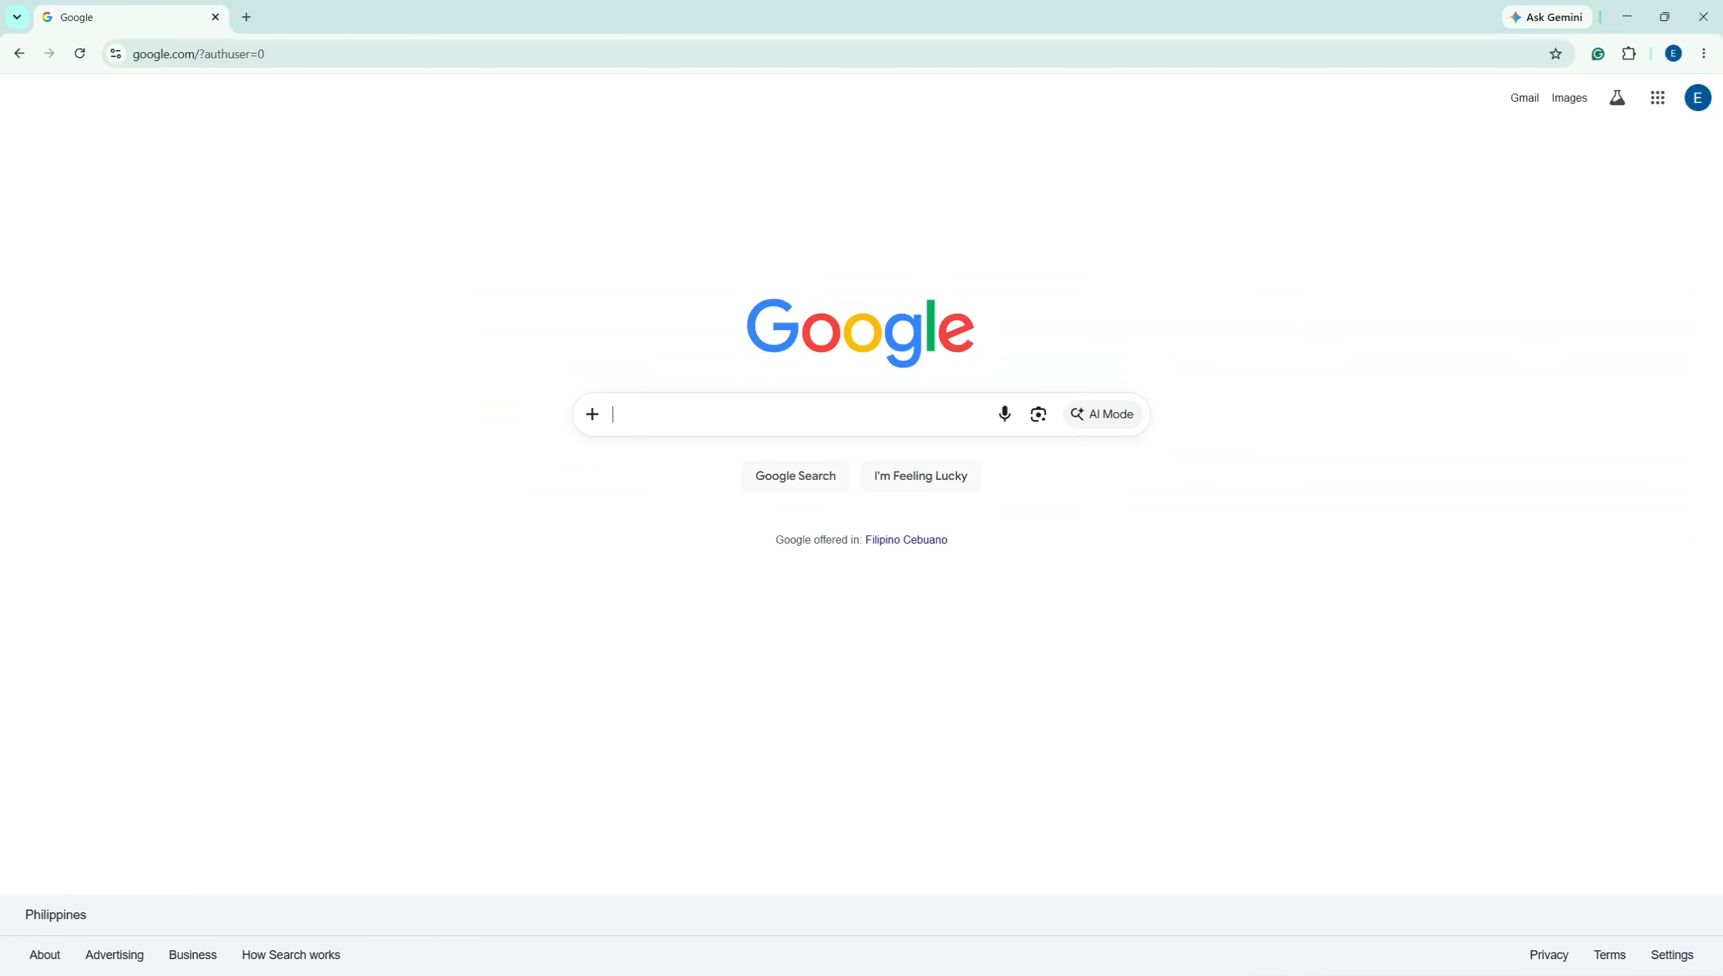
In Chrome, open the Delete browsing data dialog from the privacy settings and choose a time range from the additional options
{"action": "left_click", "coordinate": [1704, 54]}
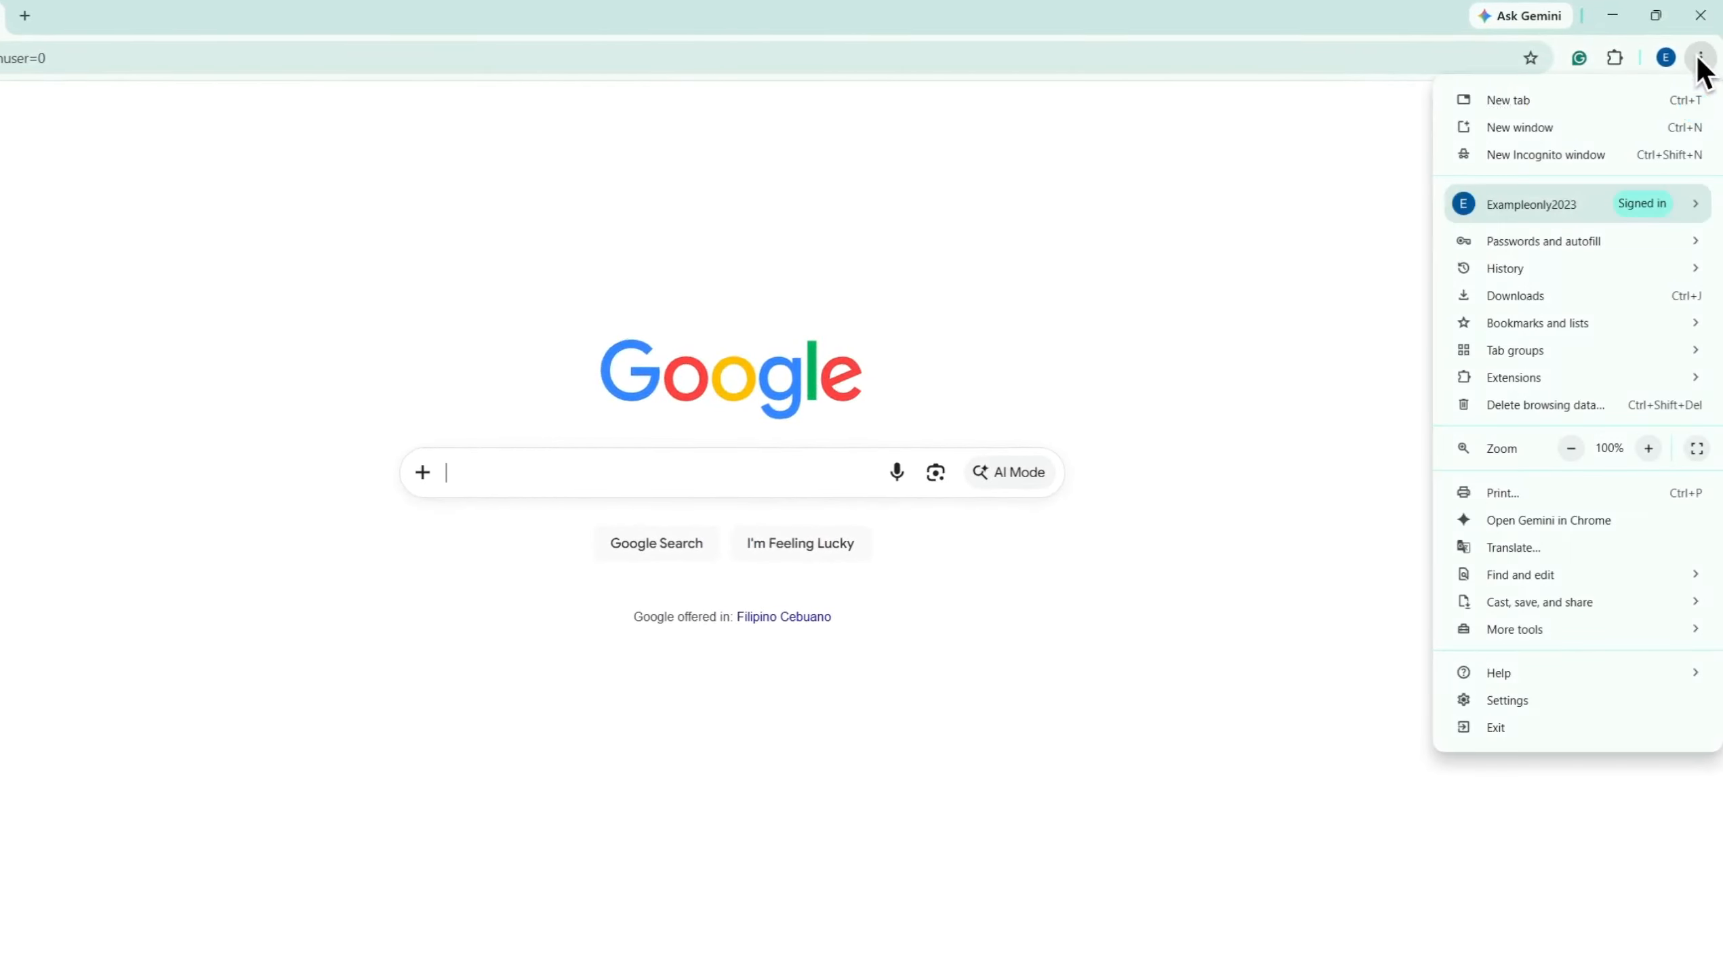
{"action": "left_click", "coordinate": [1583, 704]}
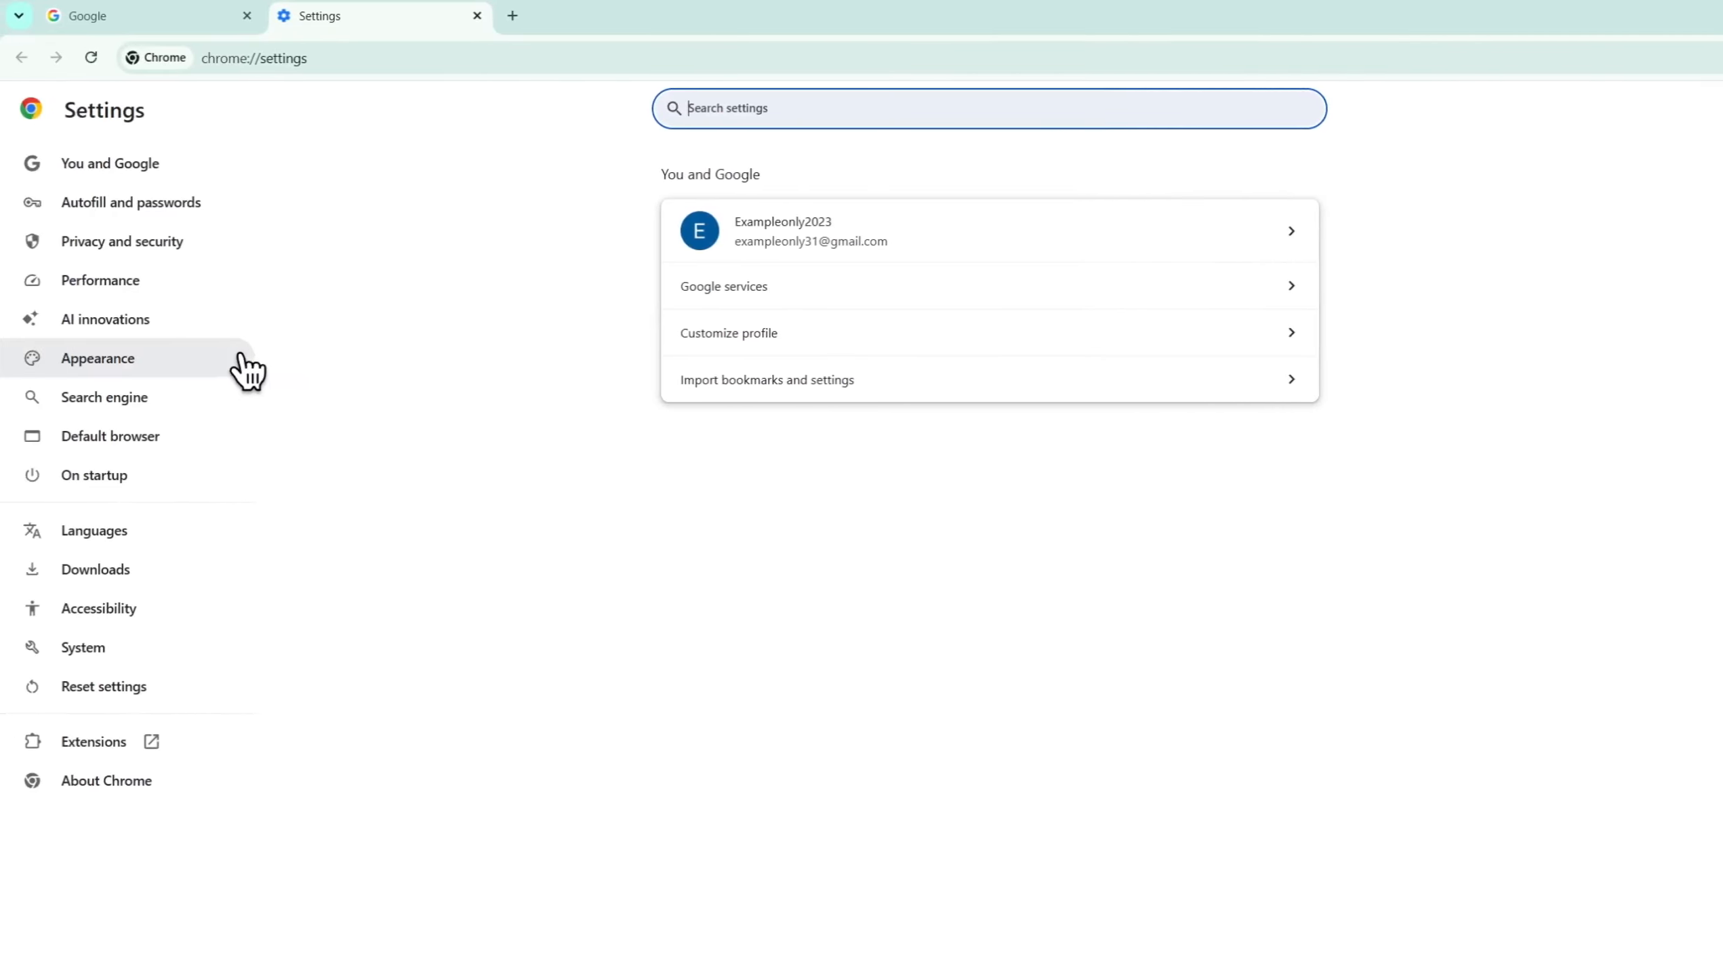
{"action": "left_click", "coordinate": [190, 253]}
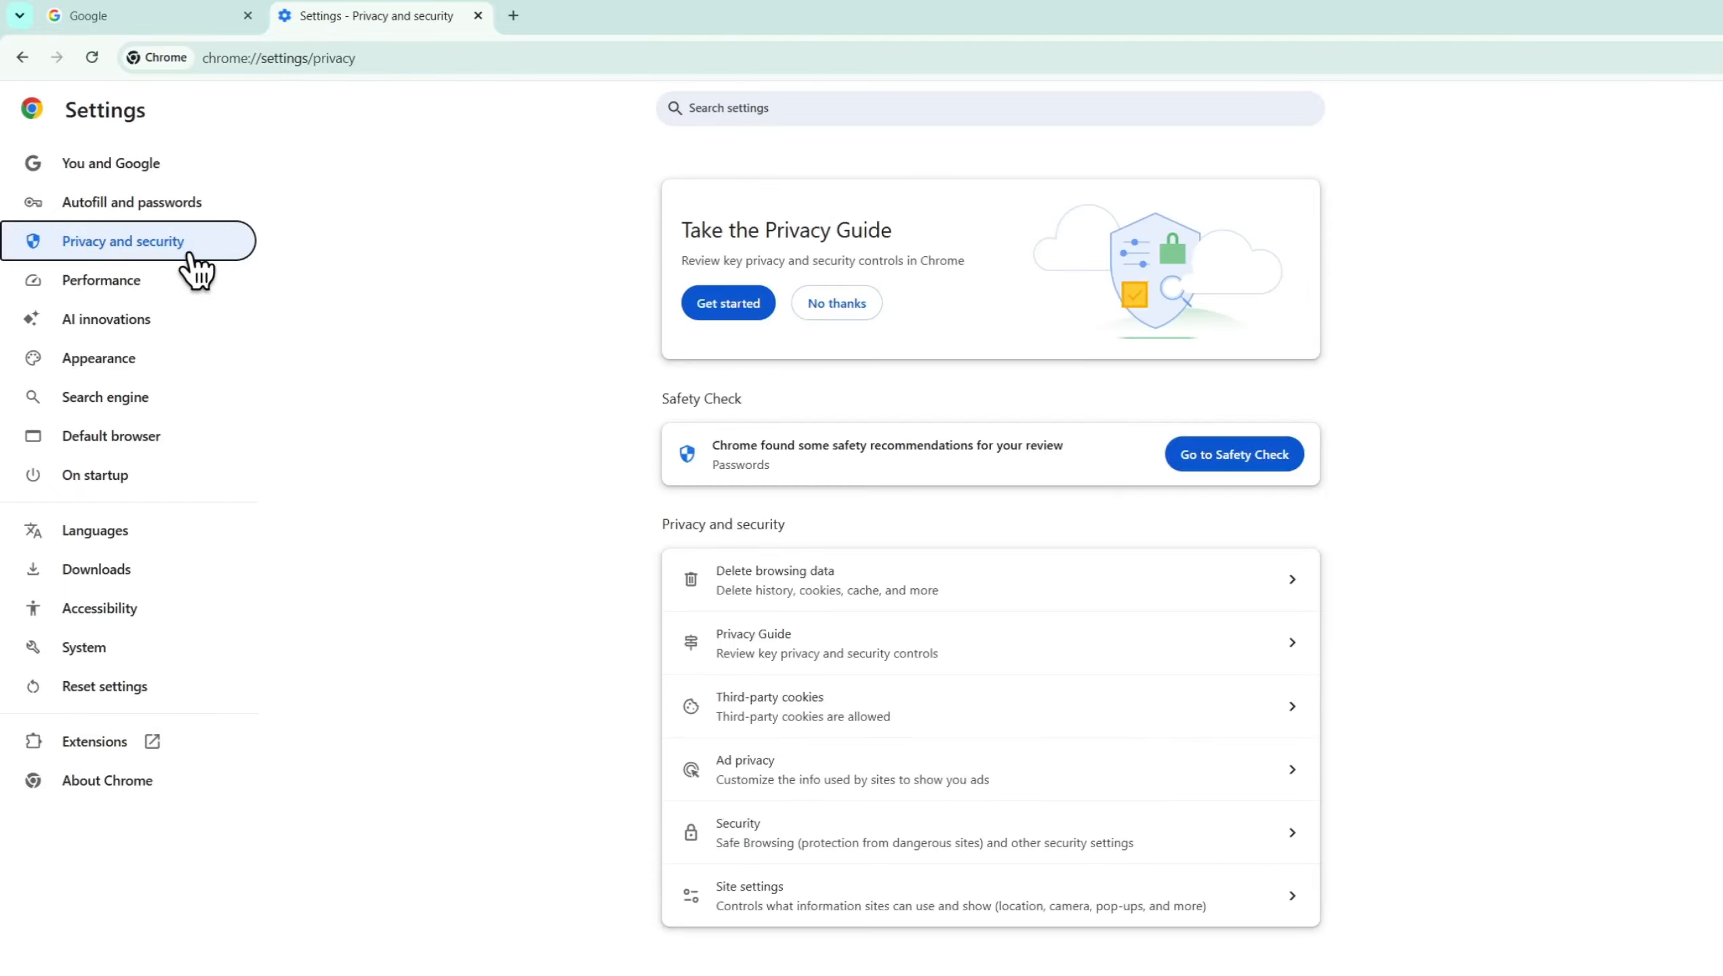
{"action": "left_click", "coordinate": [880, 598]}
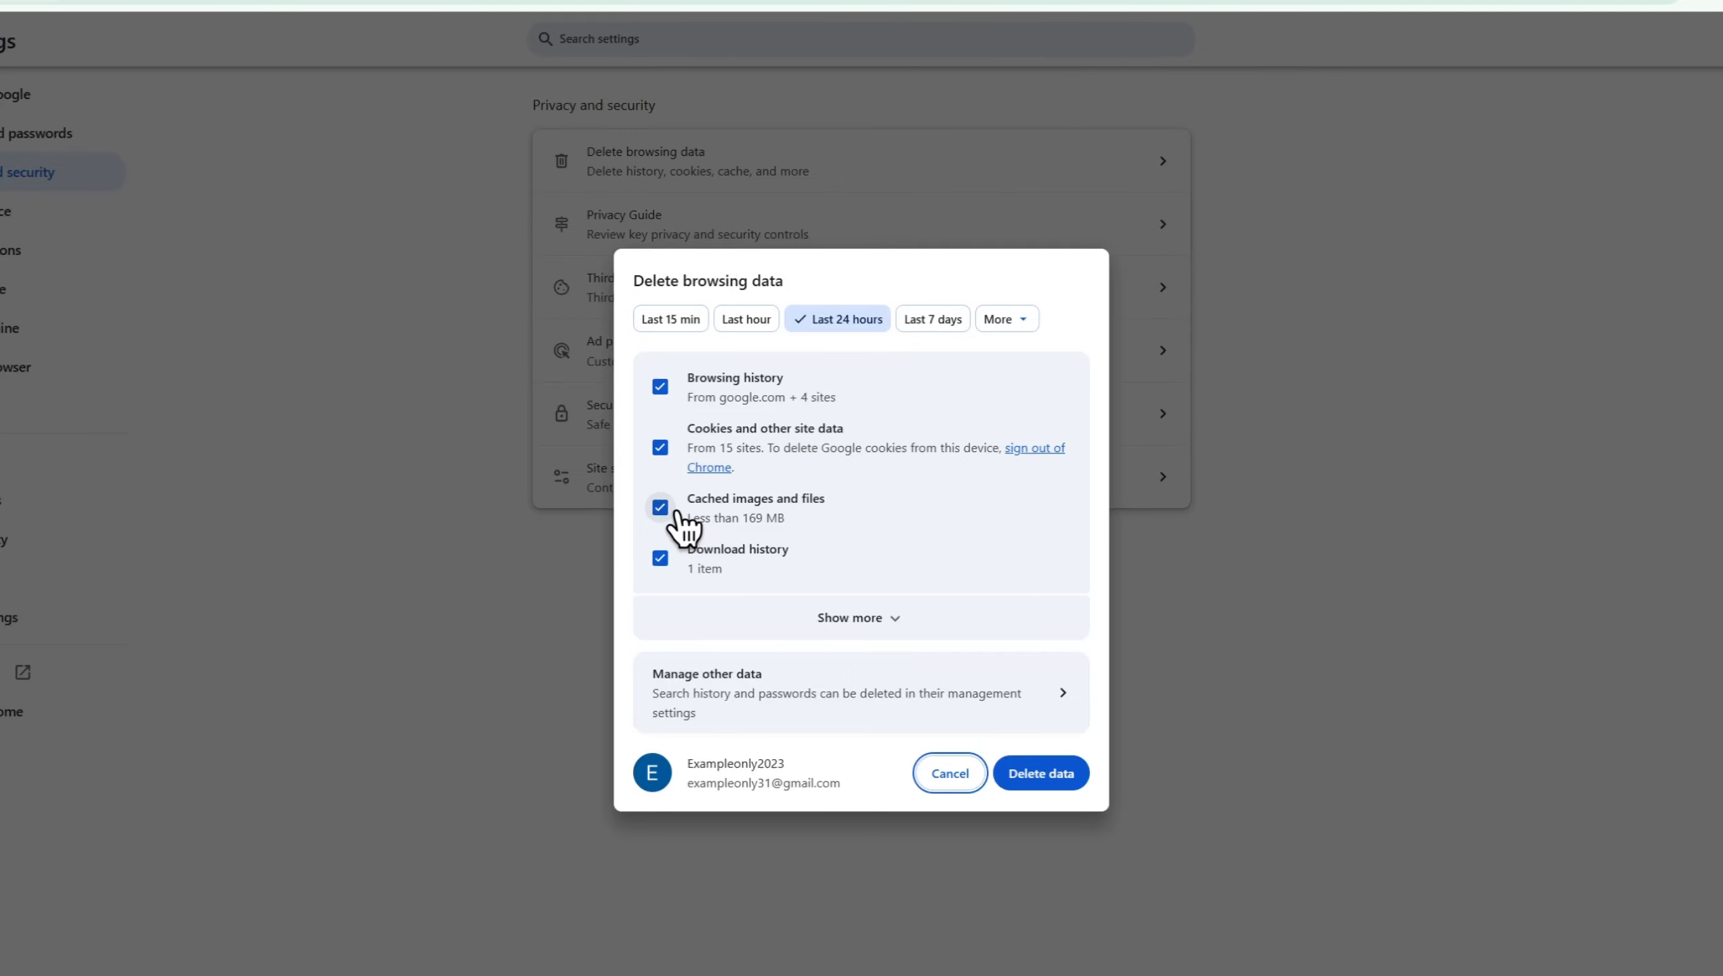
{"action": "left_click", "coordinate": [1003, 320]}
{"action": "left_click", "coordinate": [1000, 386]}
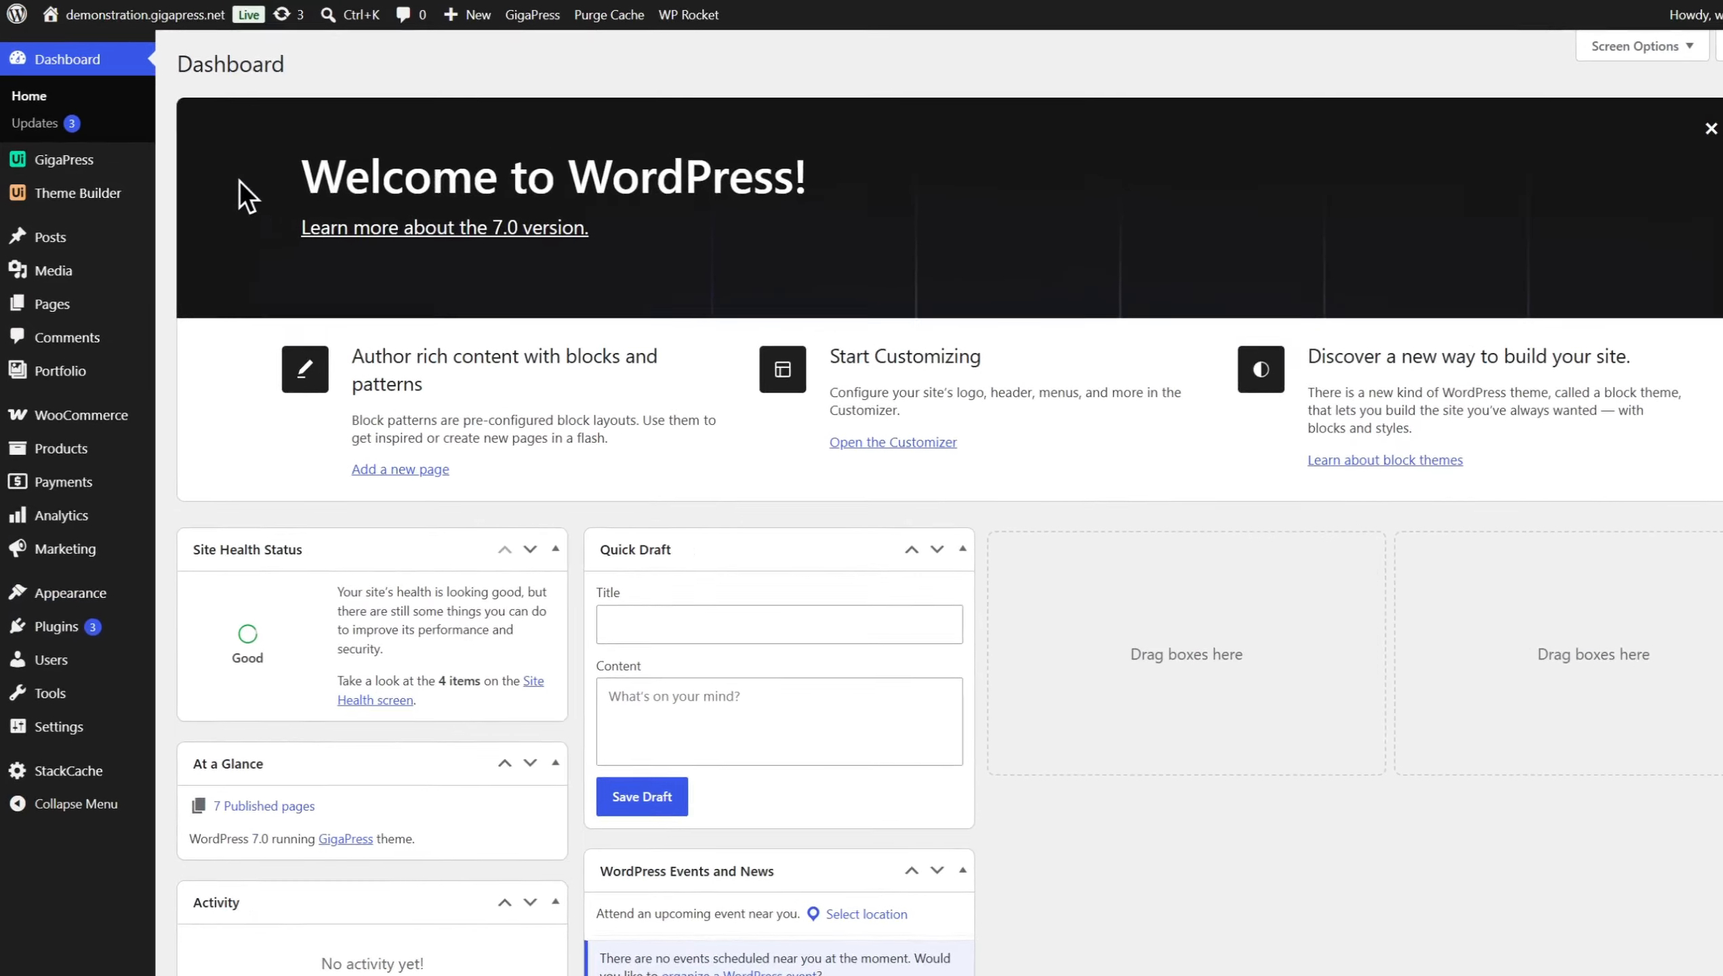
In the WordPress admin, open the installed plugins list and examine the active UiCore plugins
{"action": "mouse_move", "coordinate": [148, 633]}
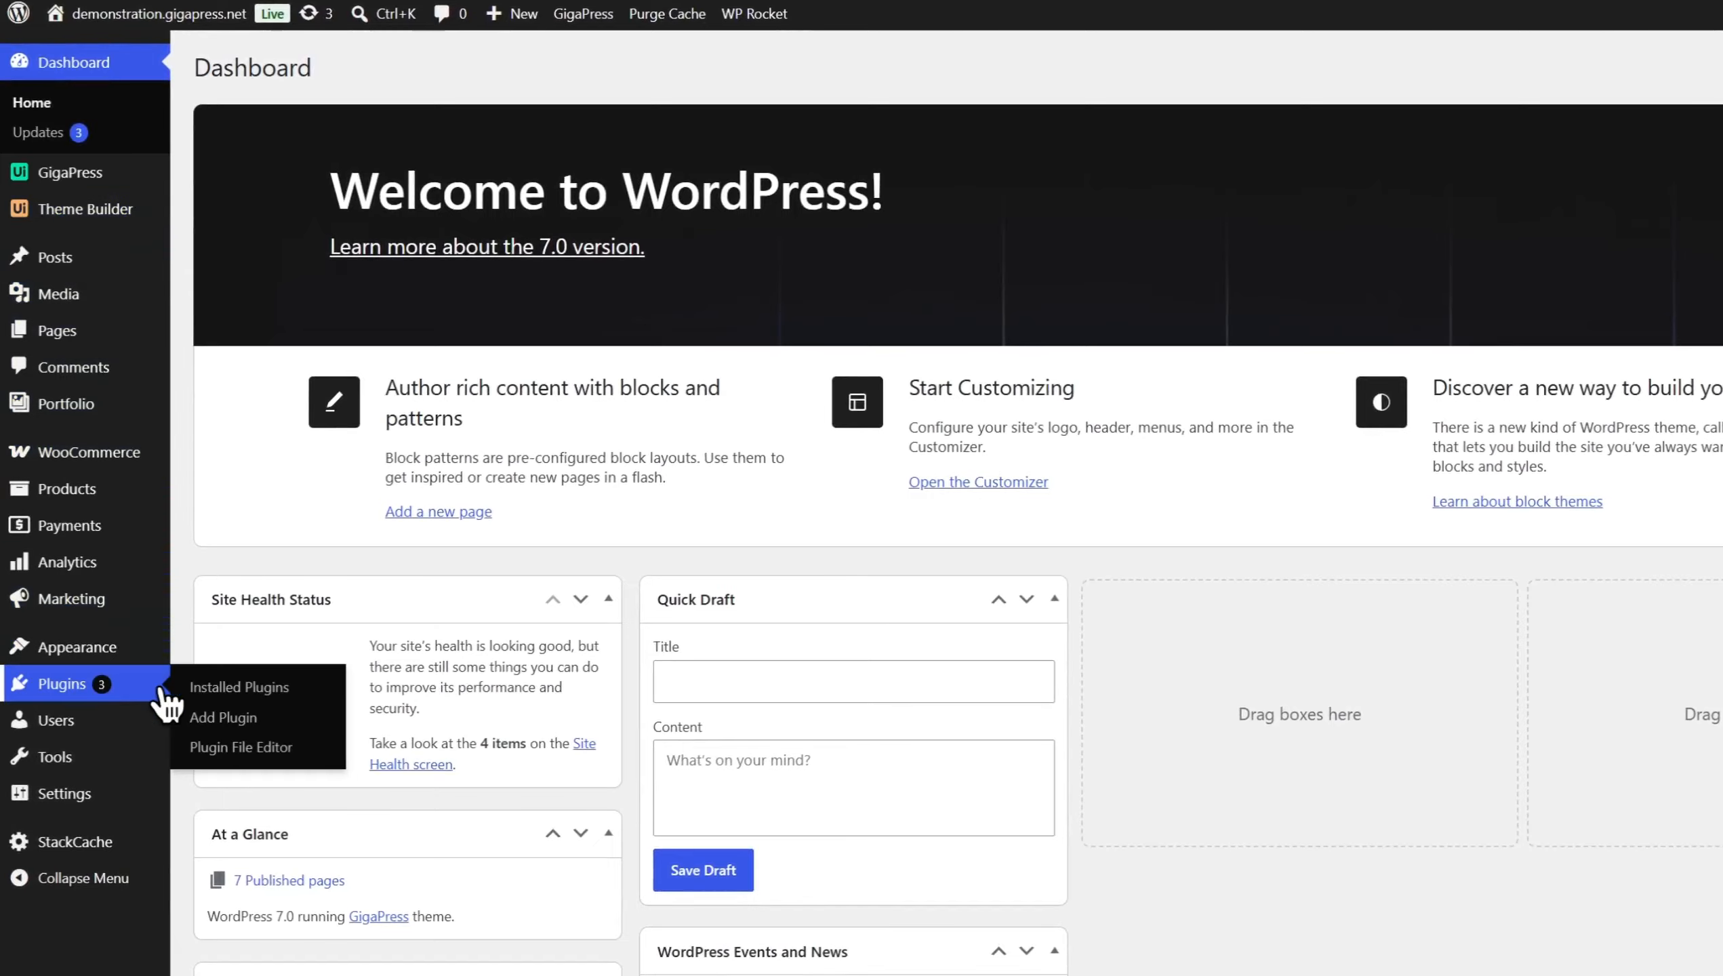
{"action": "left_click", "coordinate": [256, 690]}
{"action": "scroll", "coordinate": [240, 687], "scroll_direction": "down", "scroll_amount": 5}
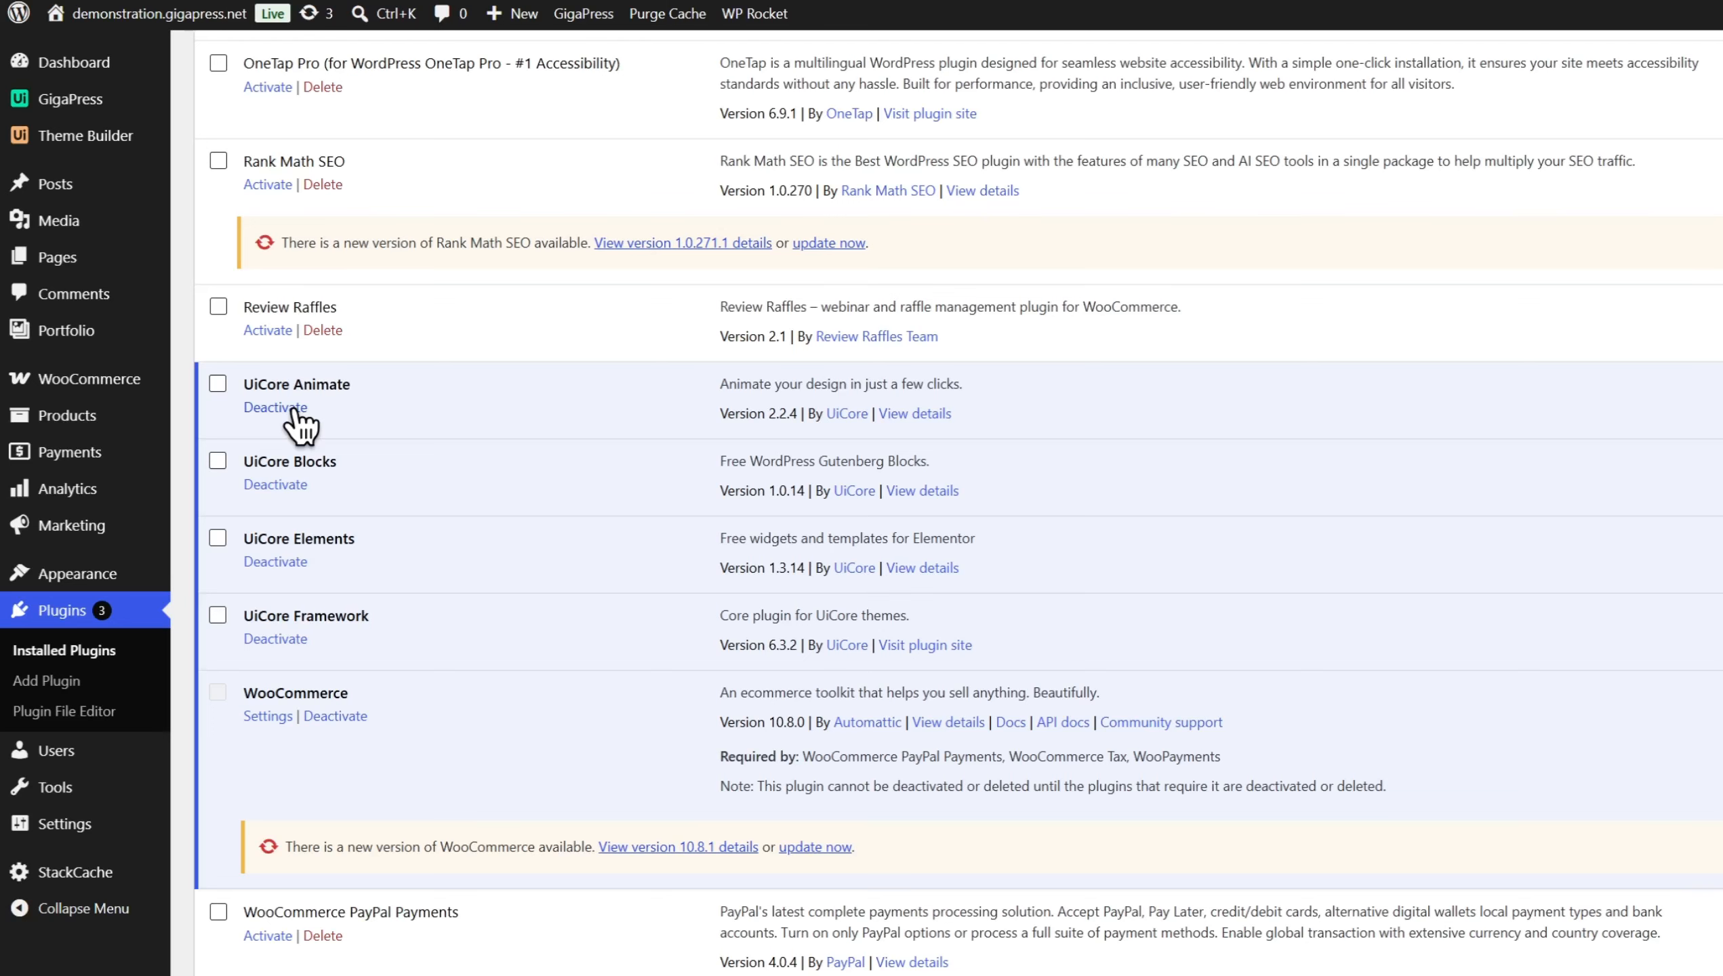
Check the installed themes for Twenty Twenty-Five and search the add-themes directory for "Twenty Twenty-Five"
{"action": "mouse_move", "coordinate": [131, 579]}
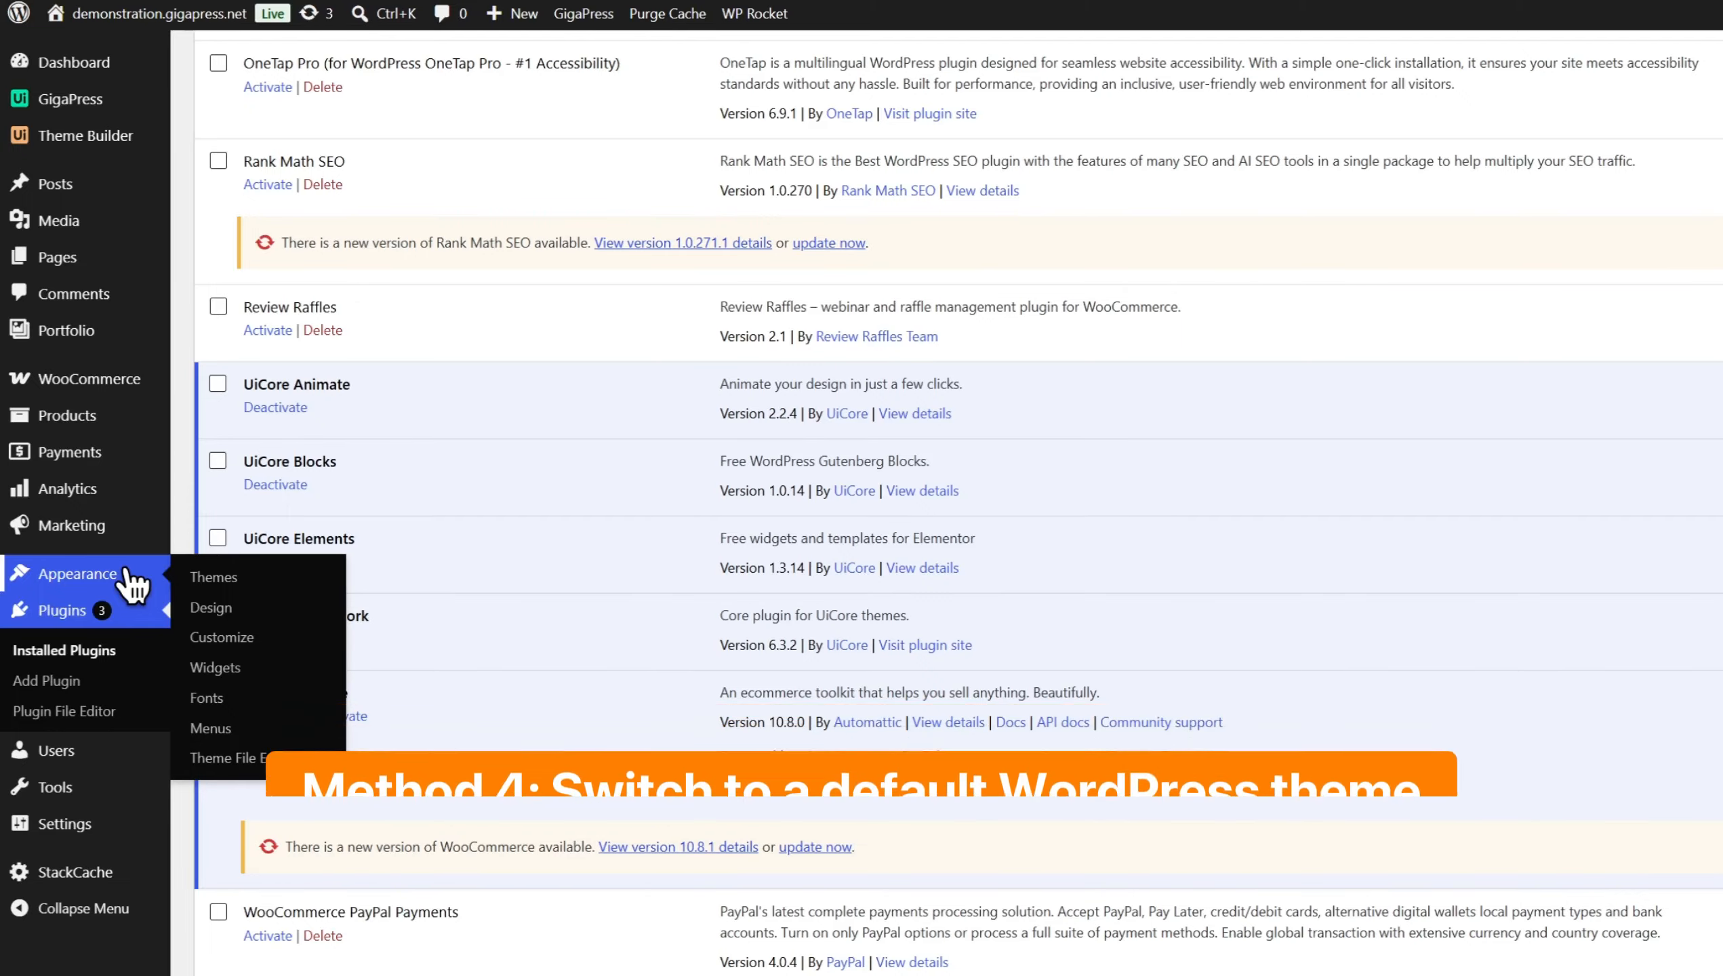
{"action": "left_click", "coordinate": [213, 577]}
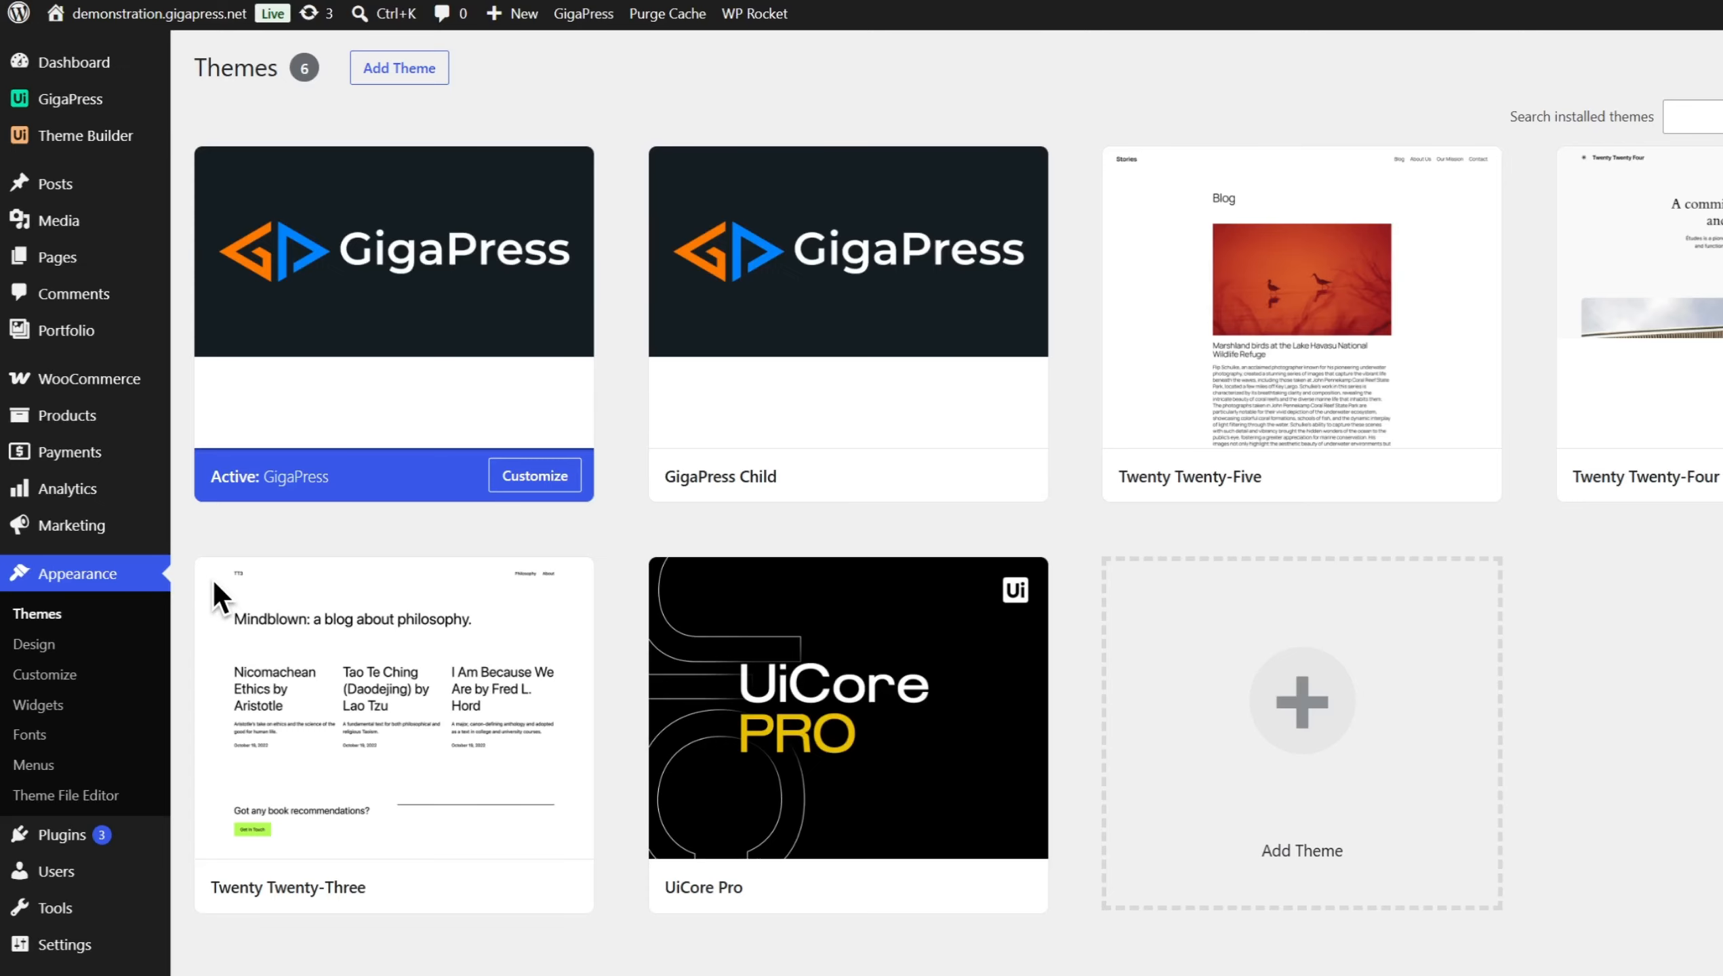
{"action": "mouse_move", "coordinate": [1116, 472]}
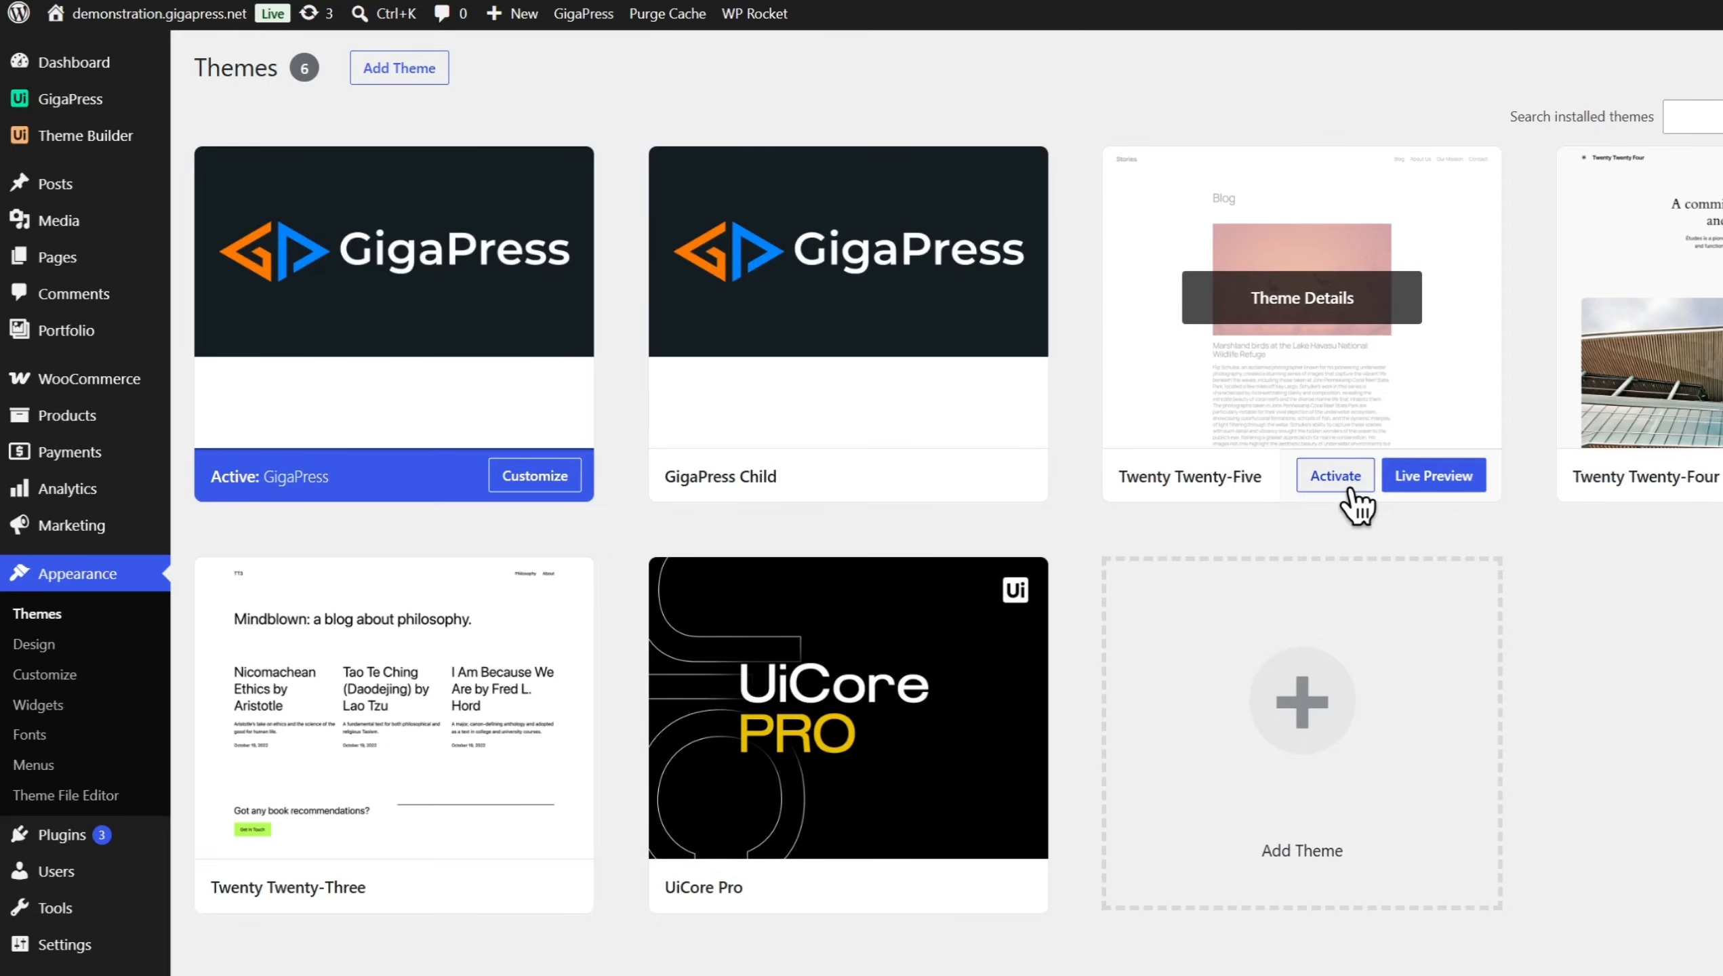
{"action": "left_click", "coordinate": [429, 70]}
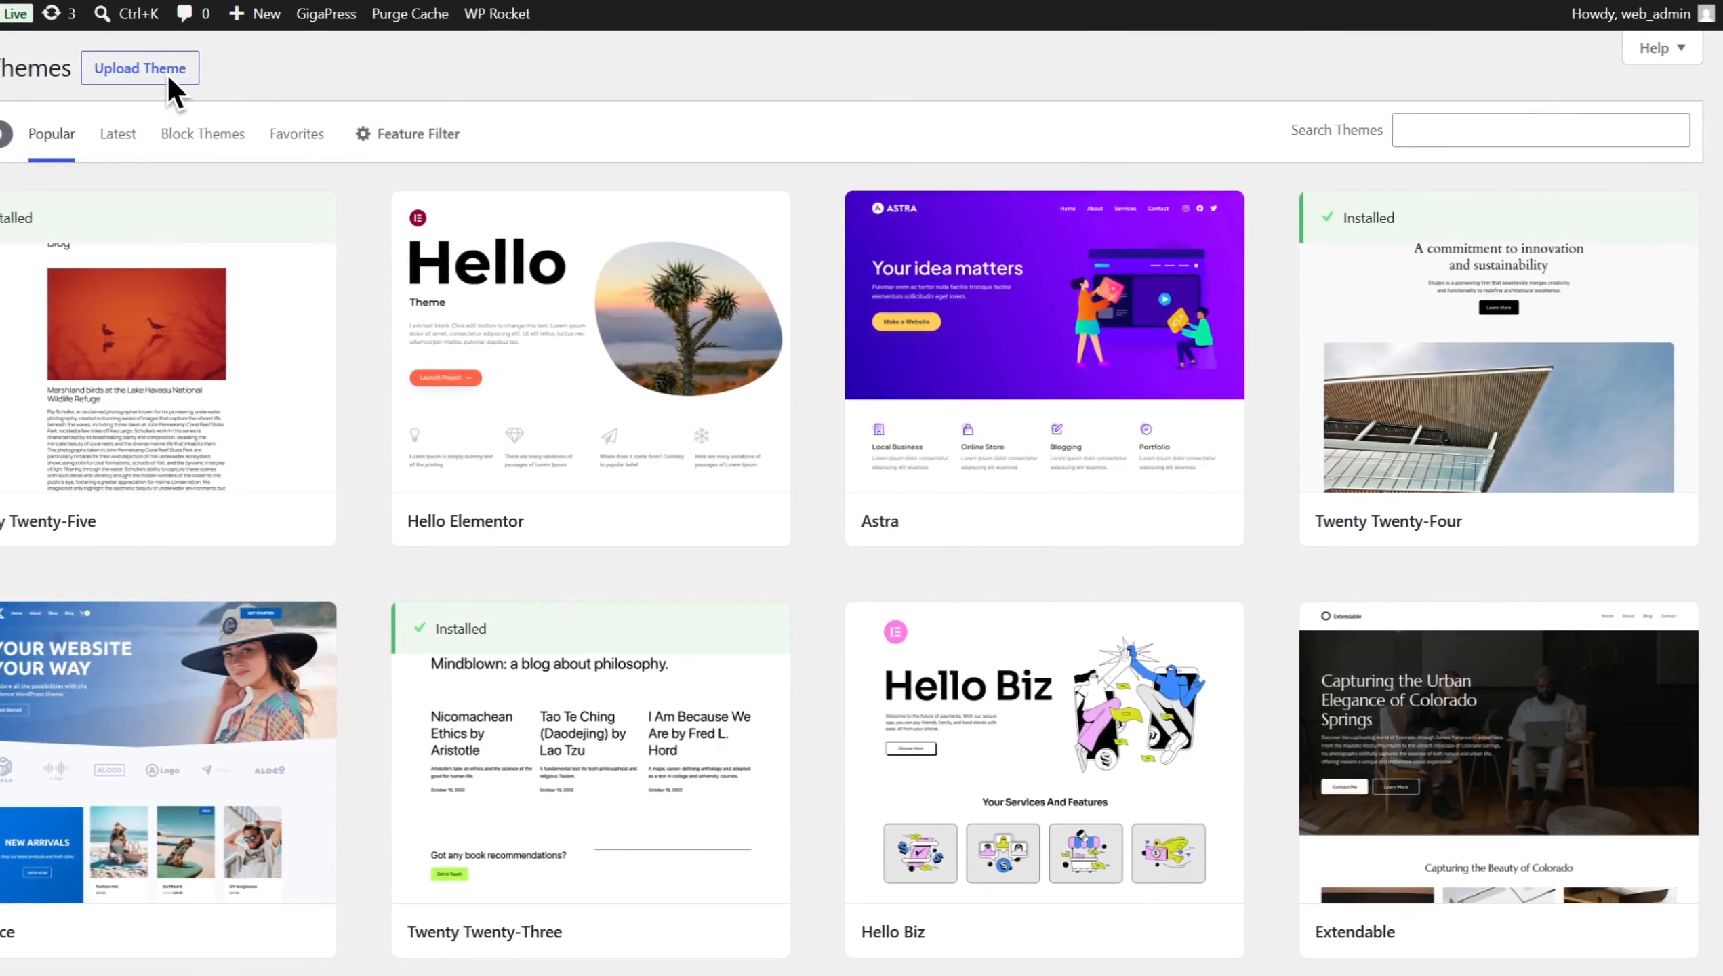
{"action": "left_click", "coordinate": [1401, 133]}
{"action": "type", "text": "Twenty Twenty-Five"}
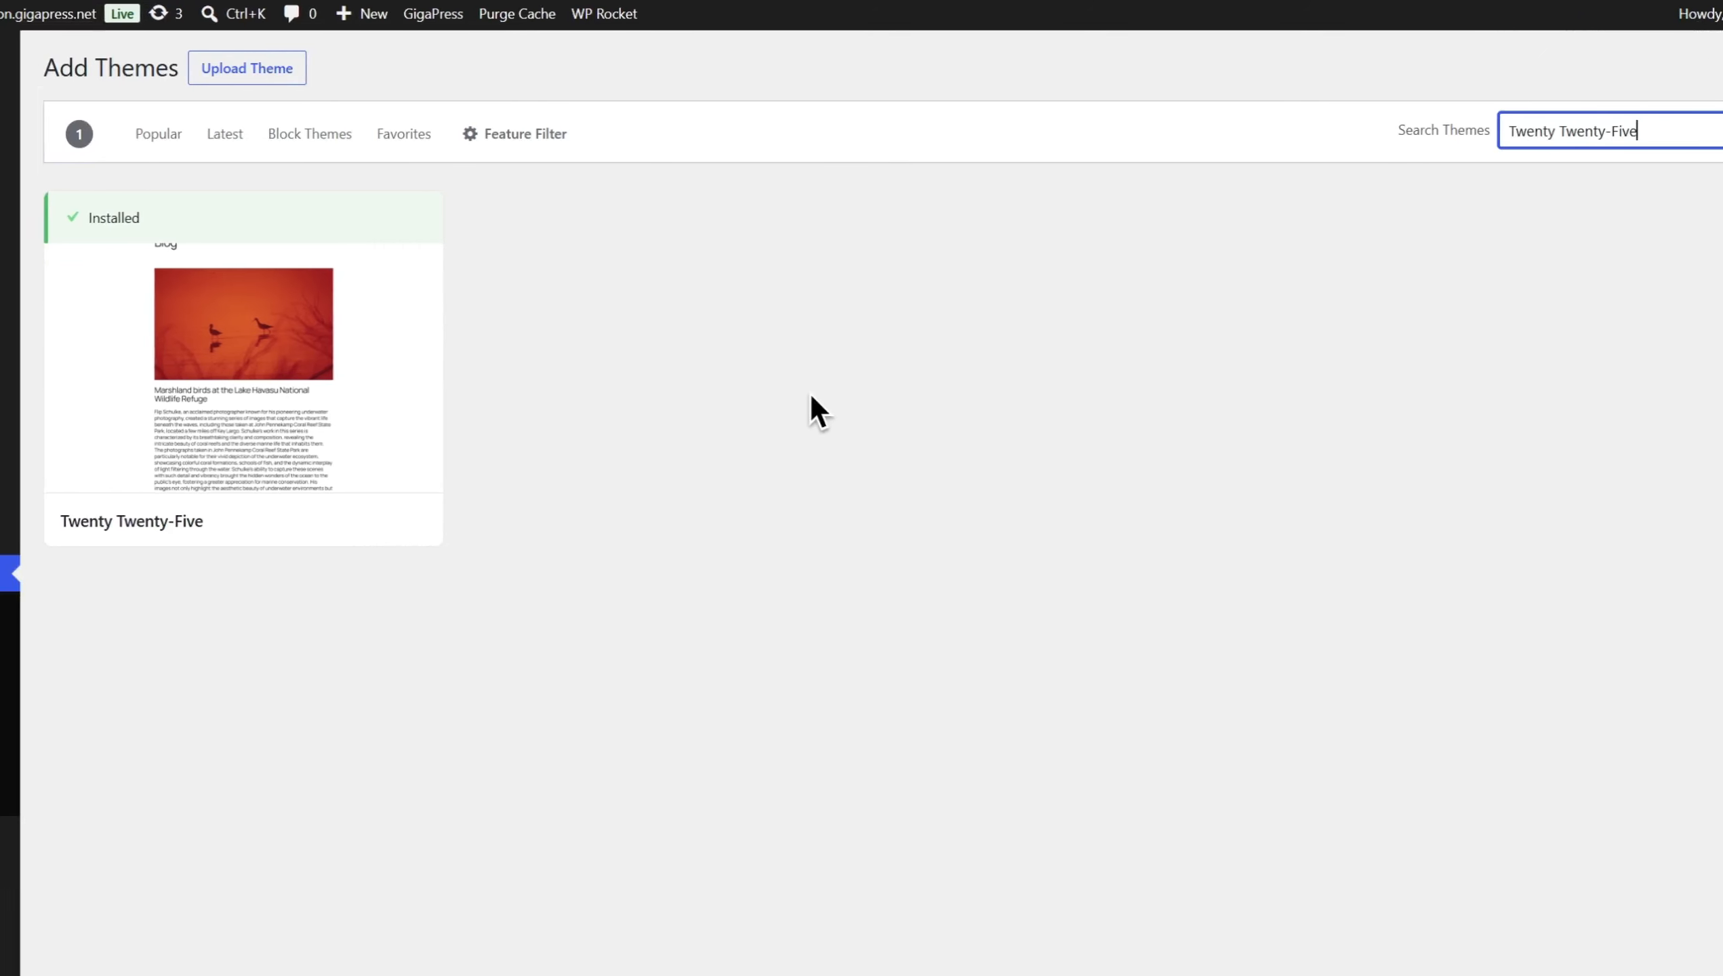
{"action": "mouse_move", "coordinate": [393, 423]}
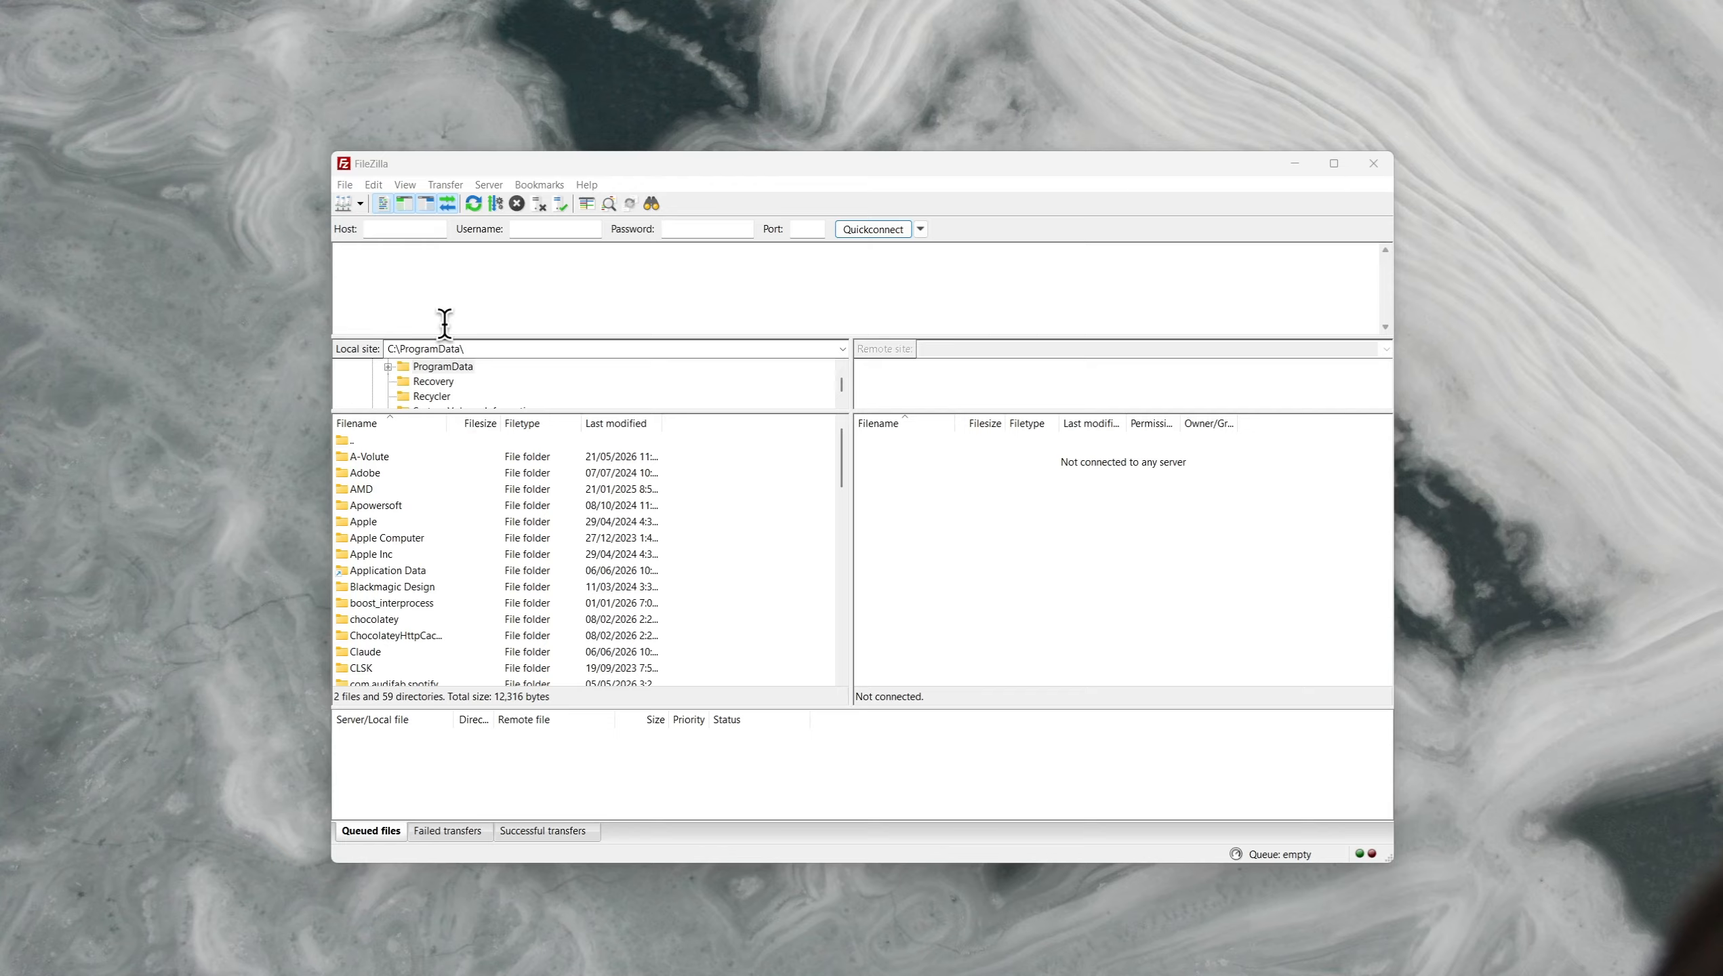
In FileZilla, connect to the web server using the saved "New site" entry
{"action": "left_click", "coordinate": [345, 185]}
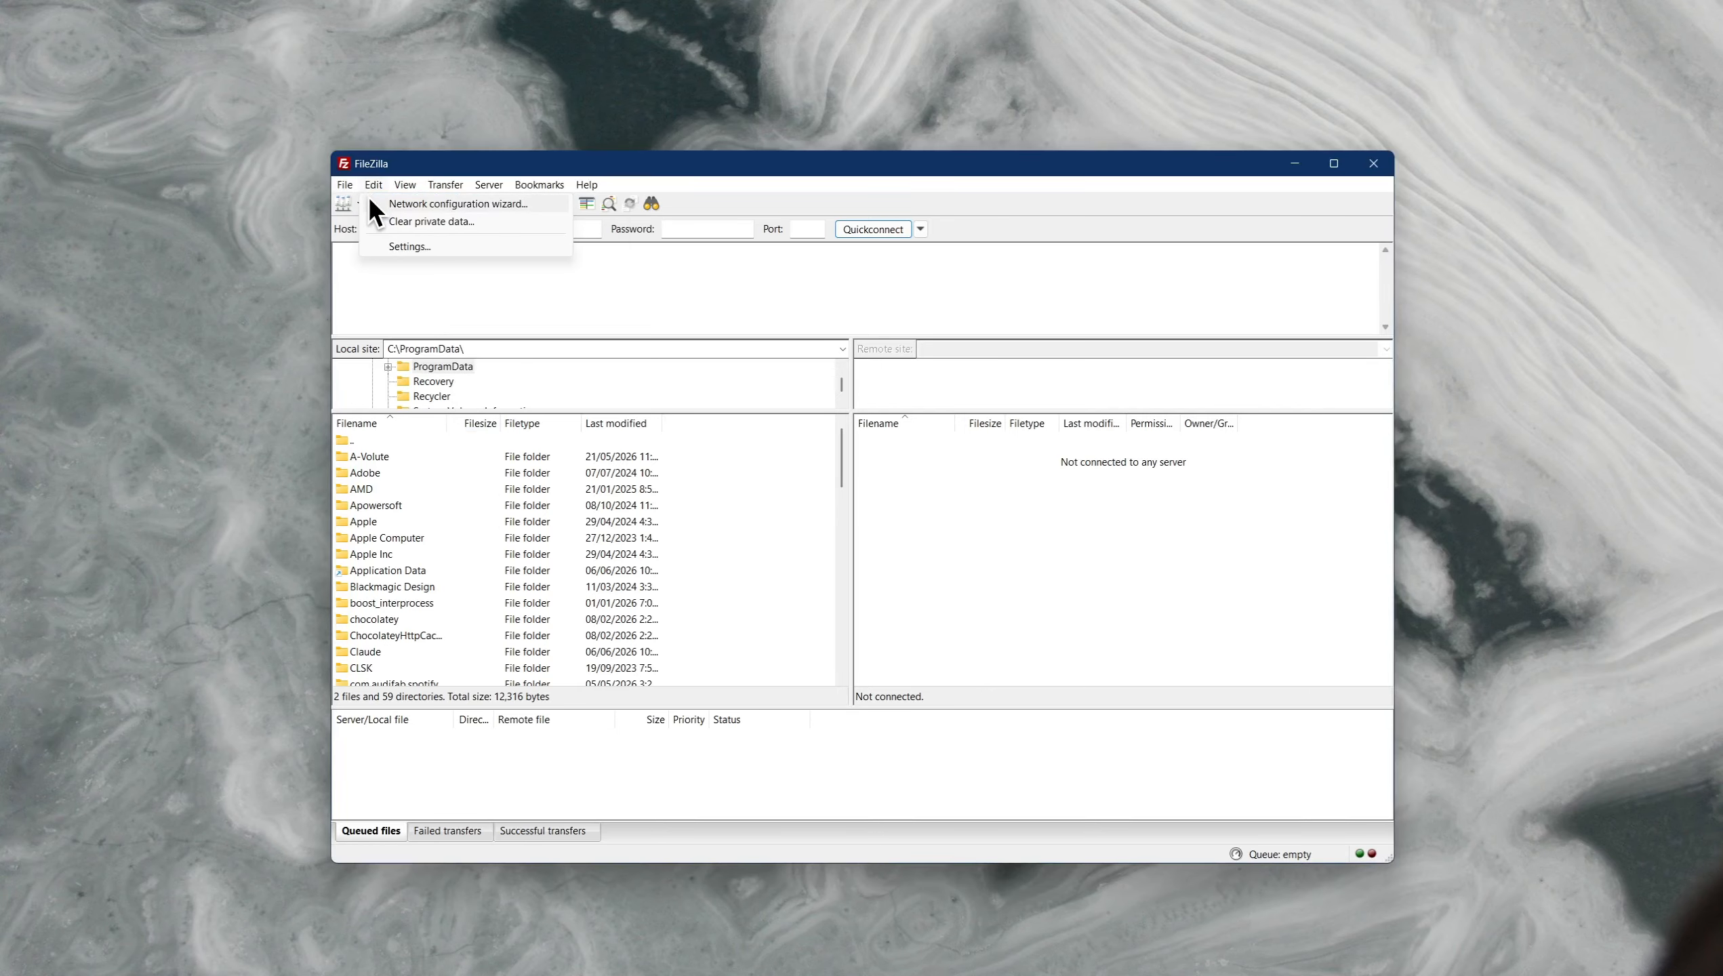
{"action": "left_click", "coordinate": [346, 188]}
{"action": "left_click", "coordinate": [355, 202]}
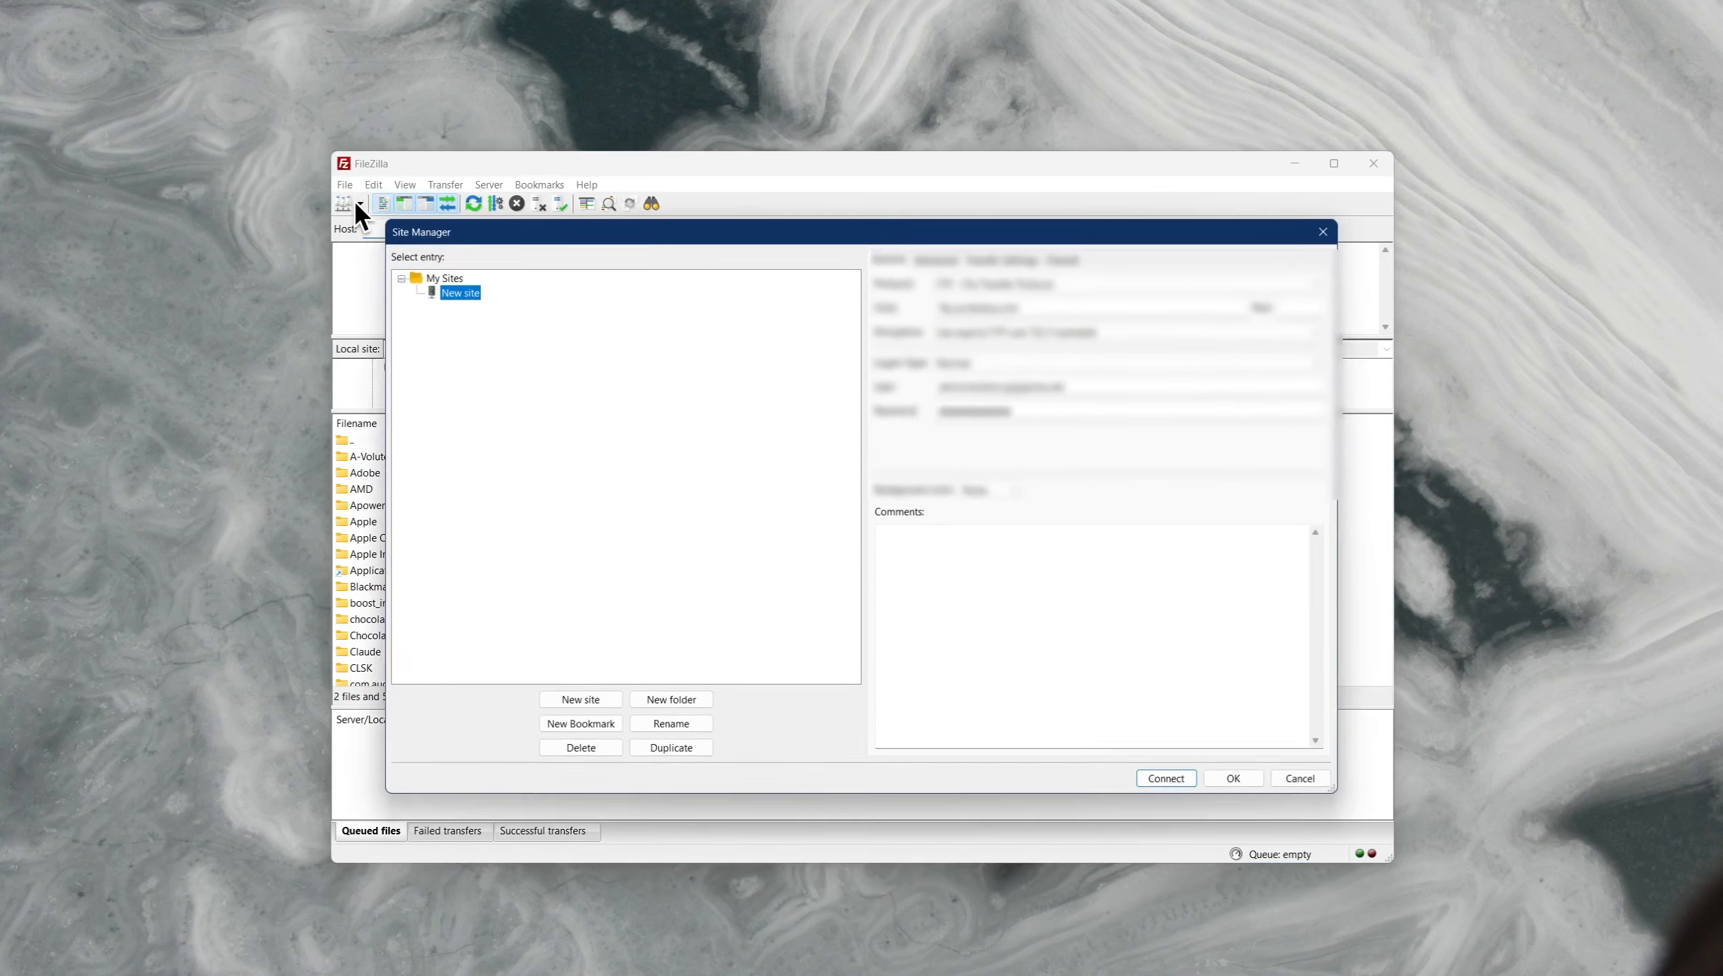
{"action": "left_click", "coordinate": [1161, 778]}
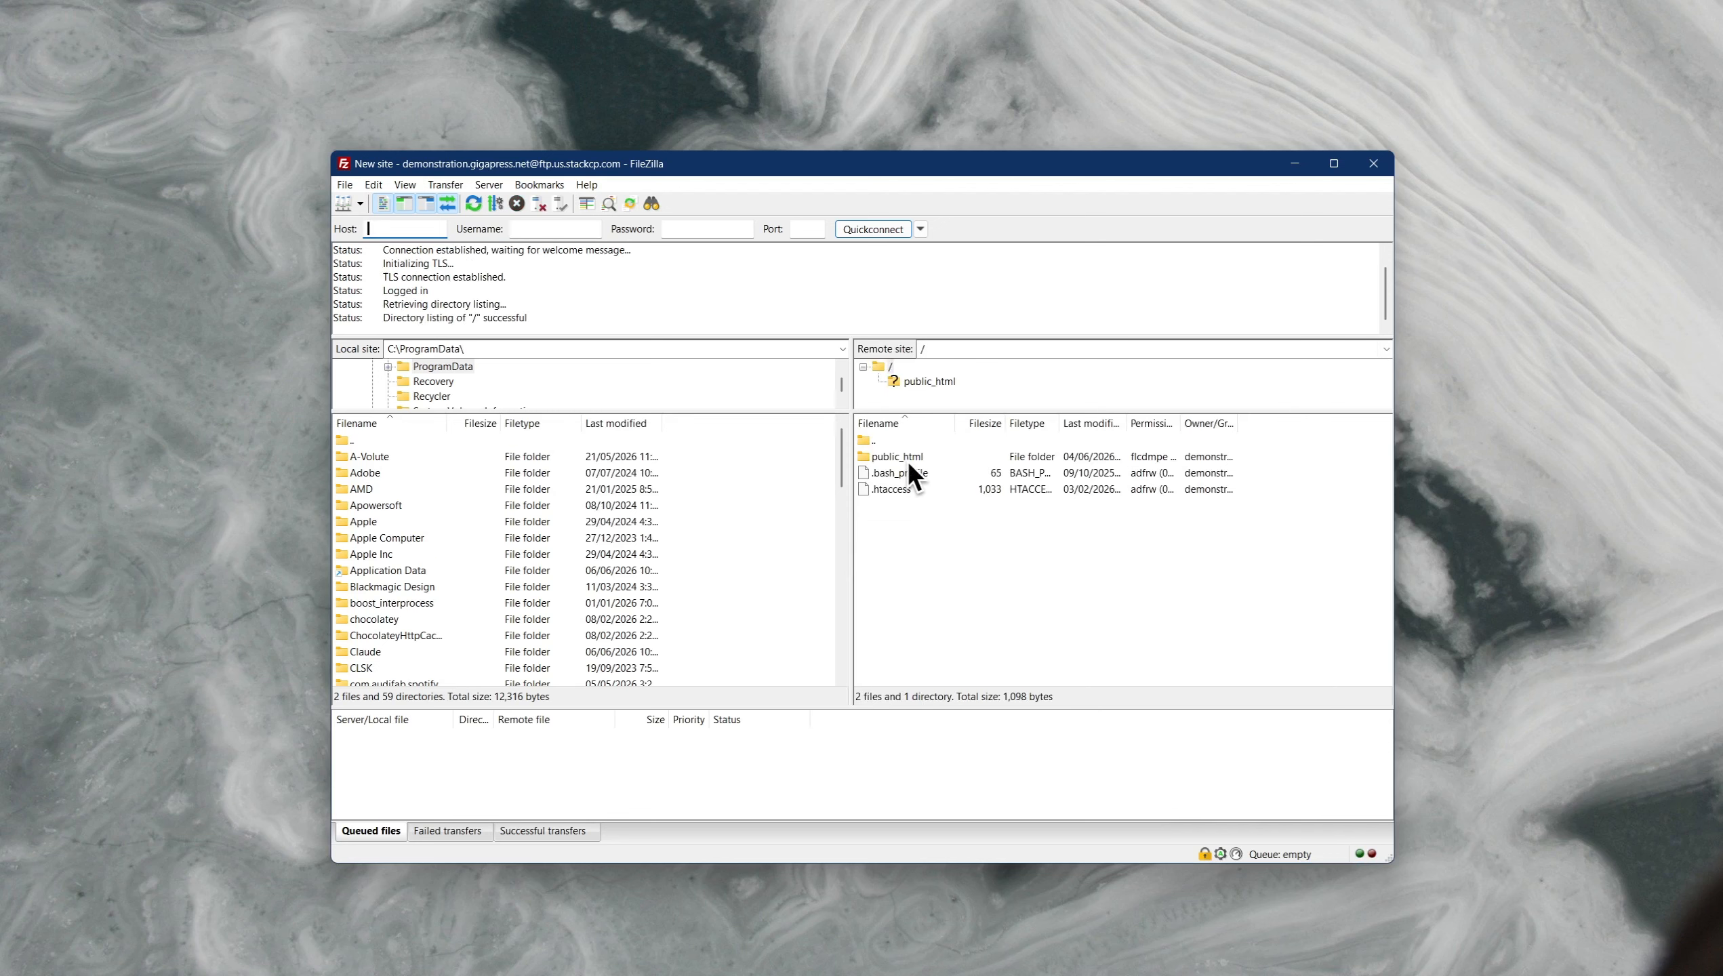
Open the .htaccess file in the remote public_html folder for viewing and editing
{"action": "double_click", "coordinate": [907, 460]}
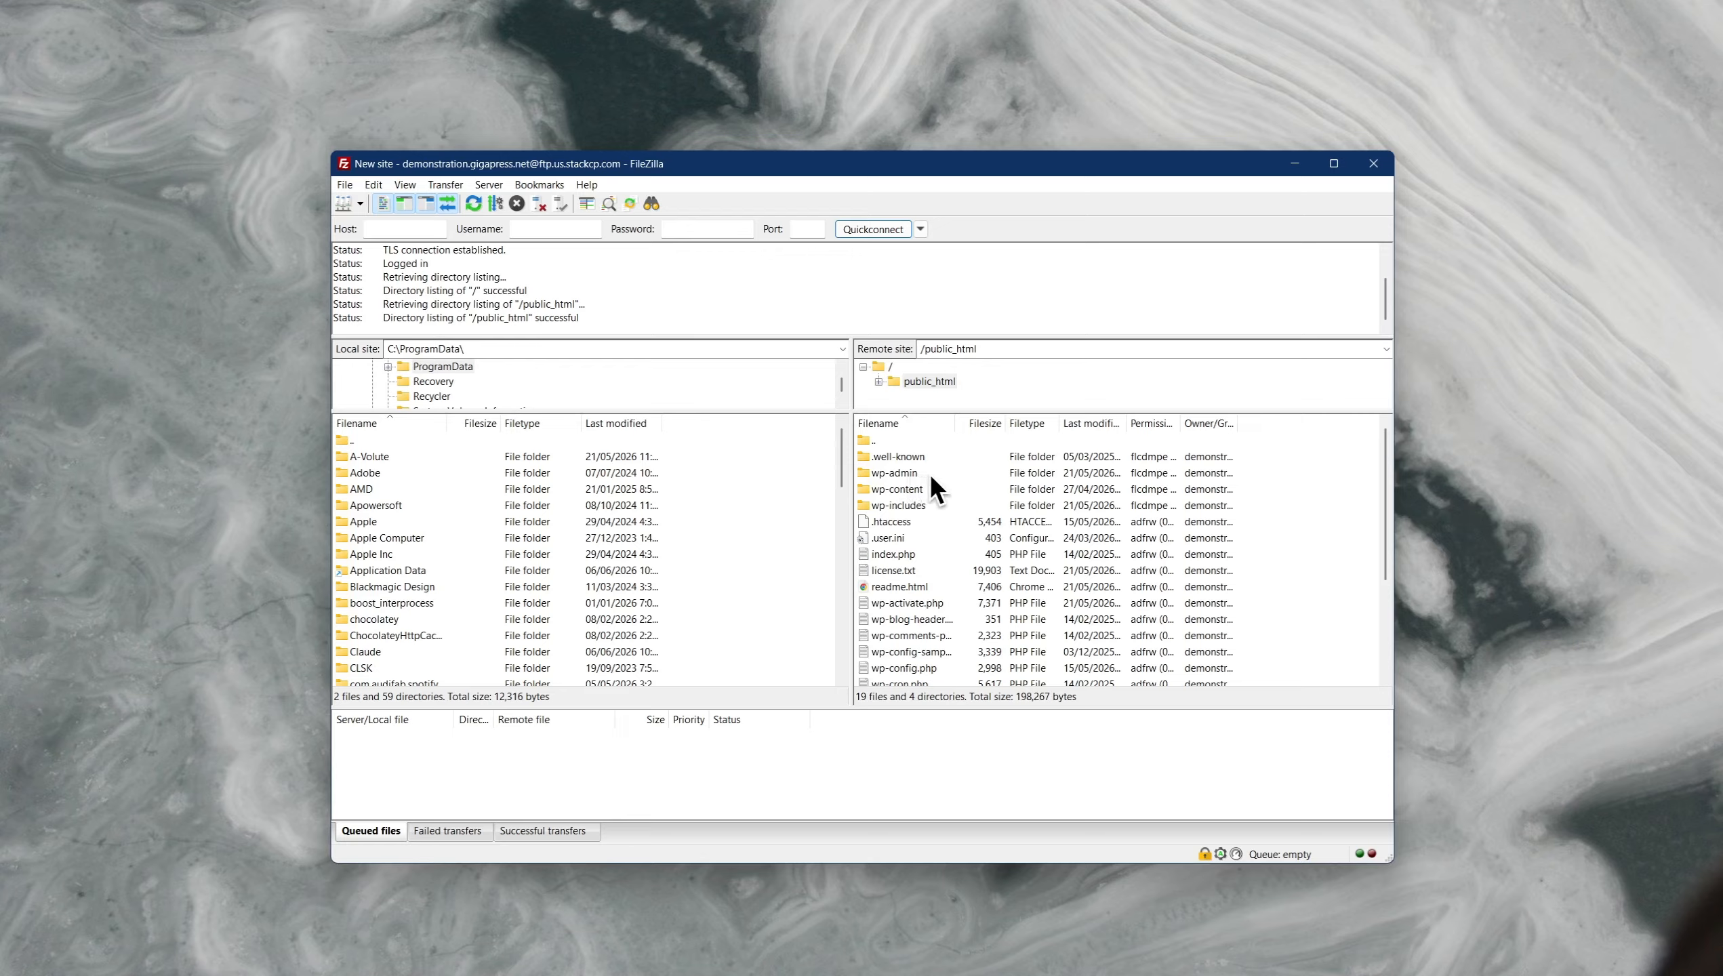
{"action": "right_click", "coordinate": [908, 523]}
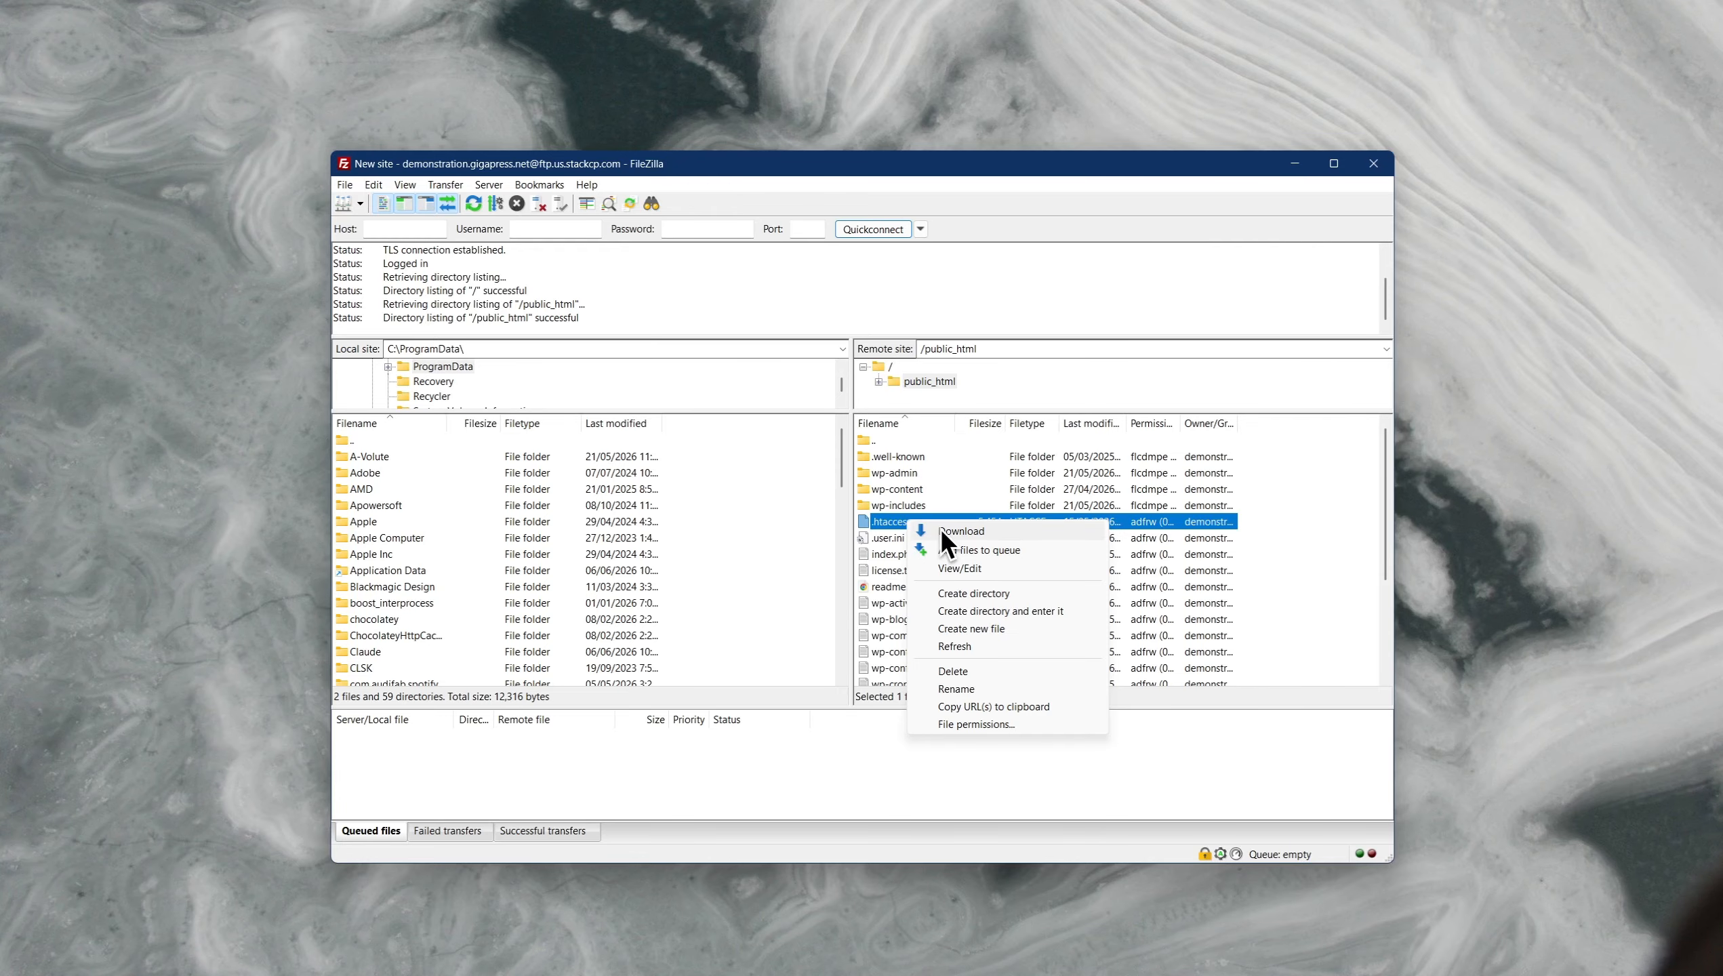
{"action": "left_click", "coordinate": [959, 567]}
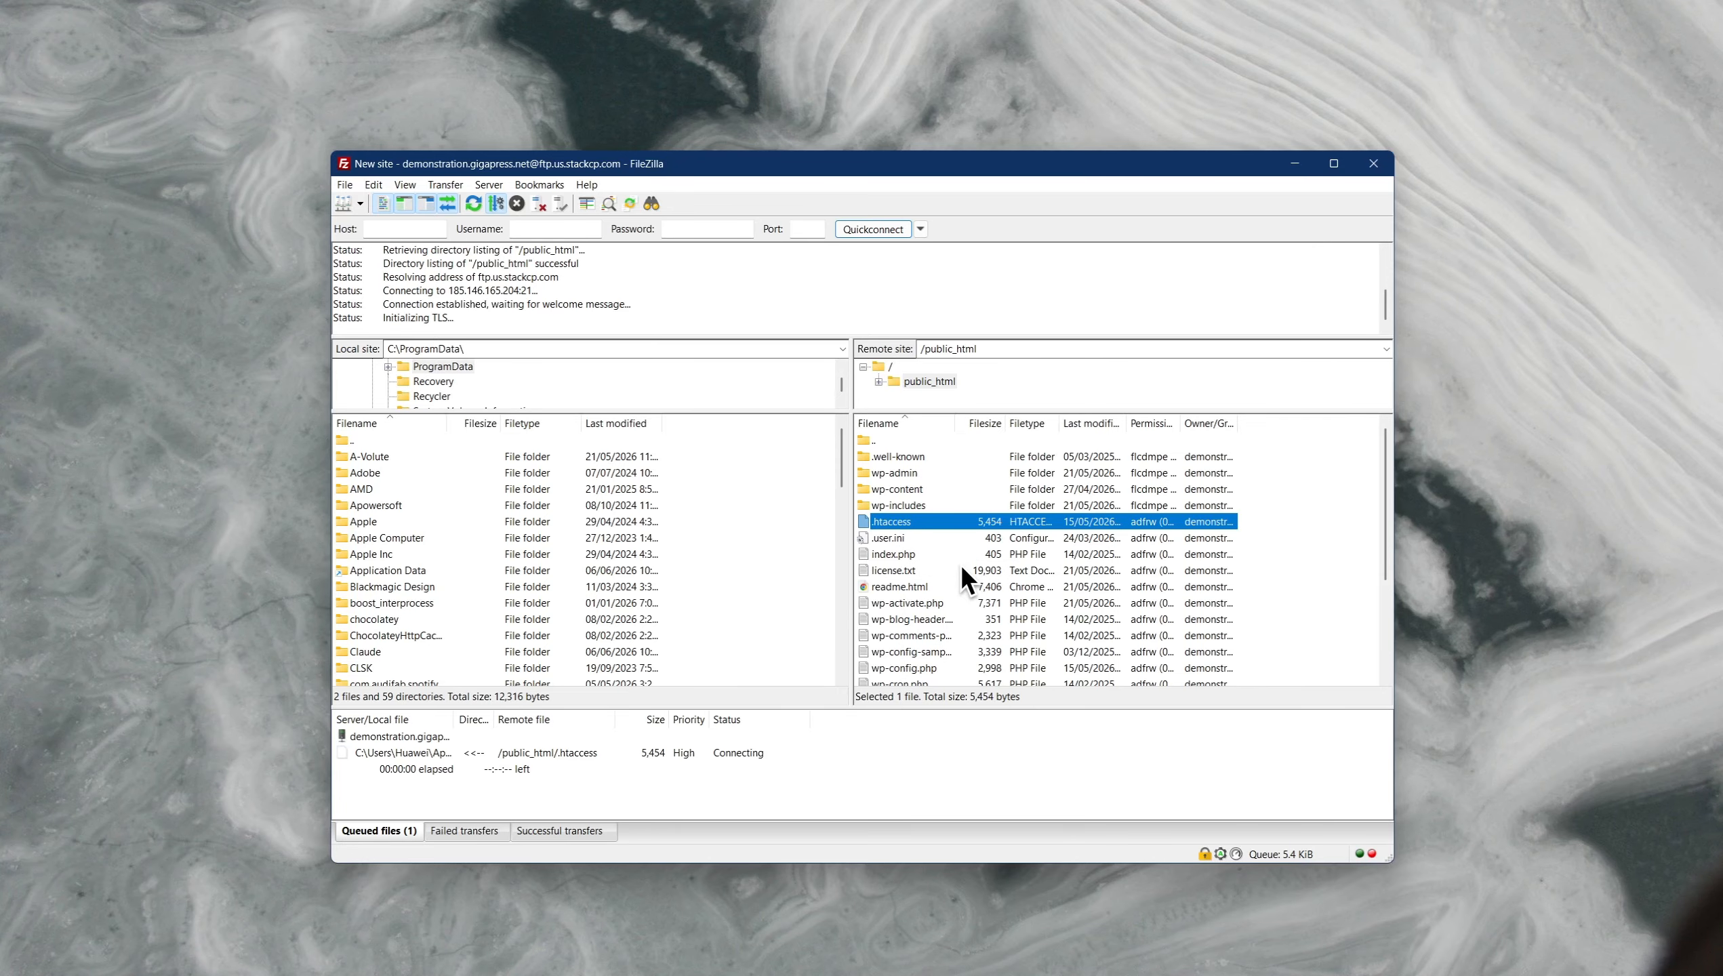
{"action": "left_click", "coordinate": [1230, 223]}
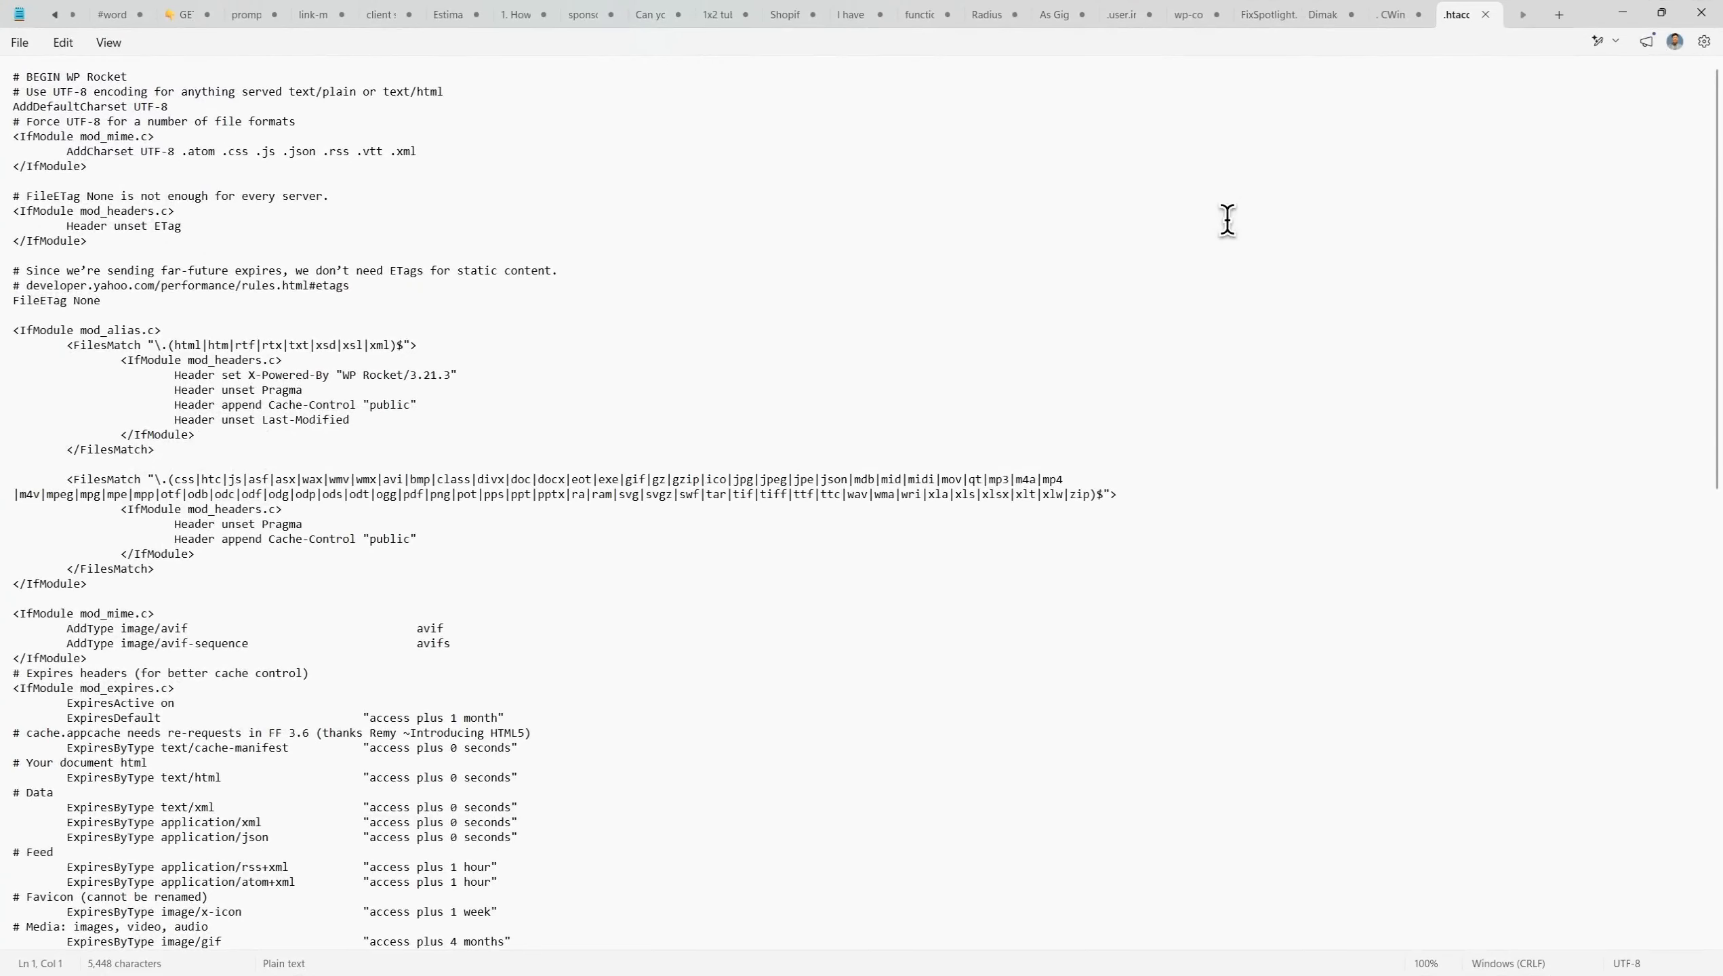
Look through the .htaccess rules and search the file for "R=405"
{"action": "left_click", "coordinate": [1231, 258]}
{"action": "scroll", "coordinate": [1164, 494], "scroll_direction": "down", "scroll_amount": 7}
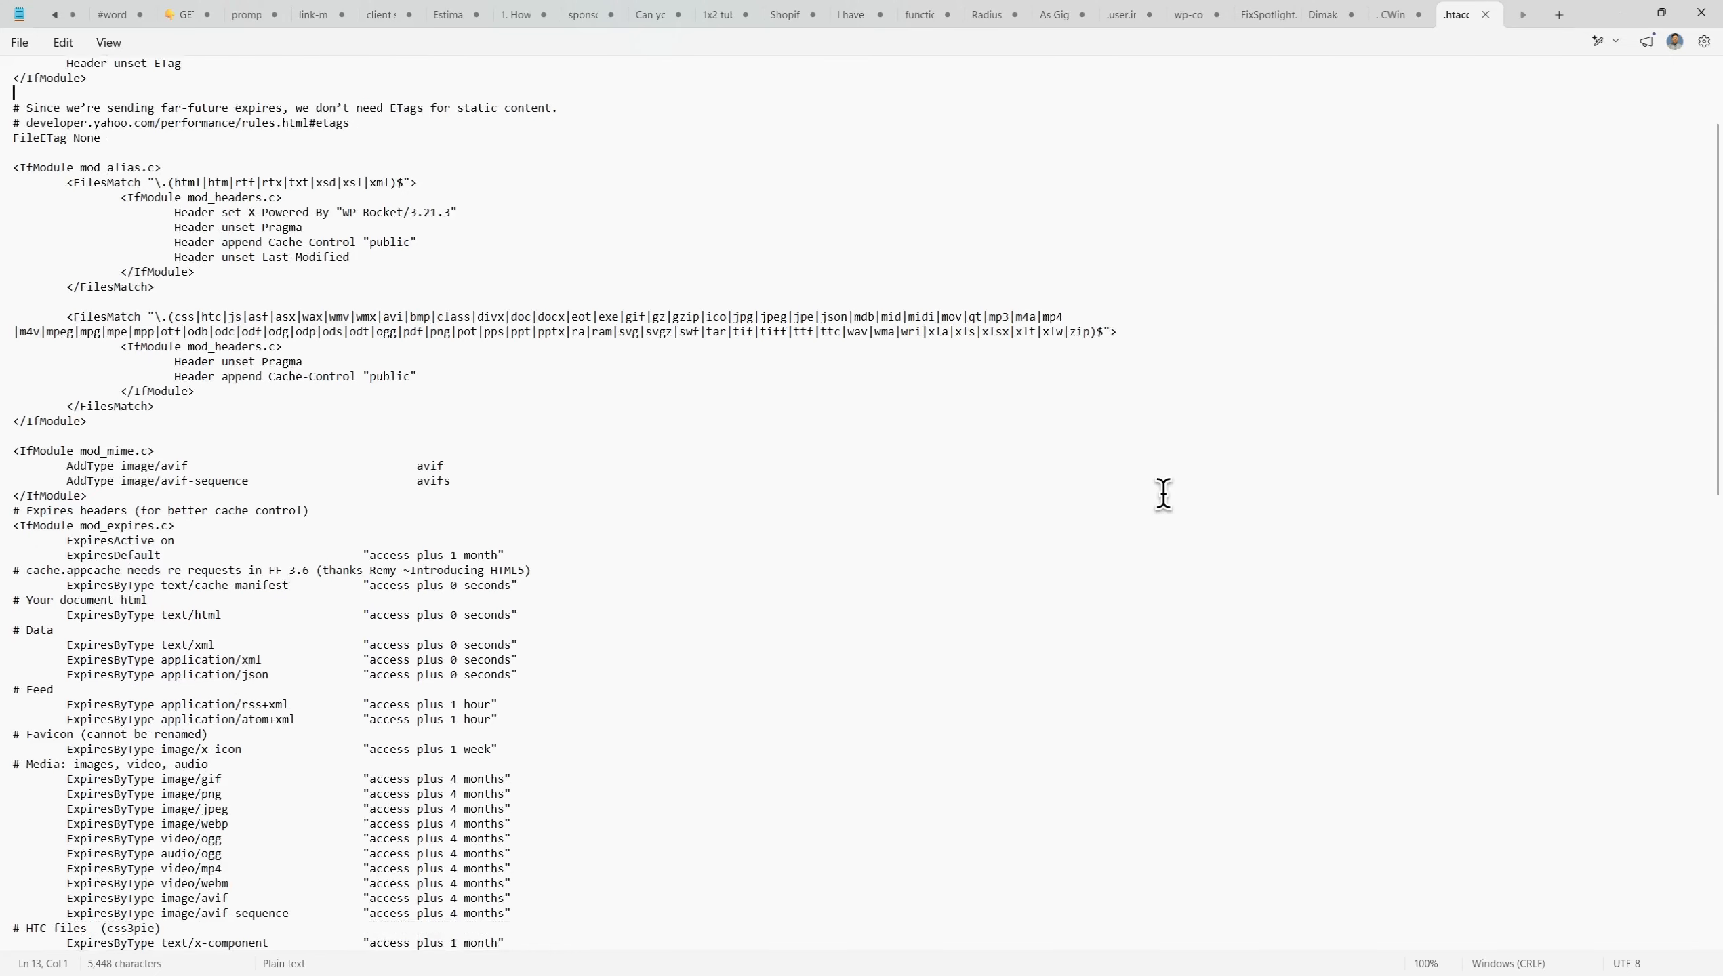
{"action": "scroll", "coordinate": [1164, 494], "scroll_direction": "down", "scroll_amount": 1}
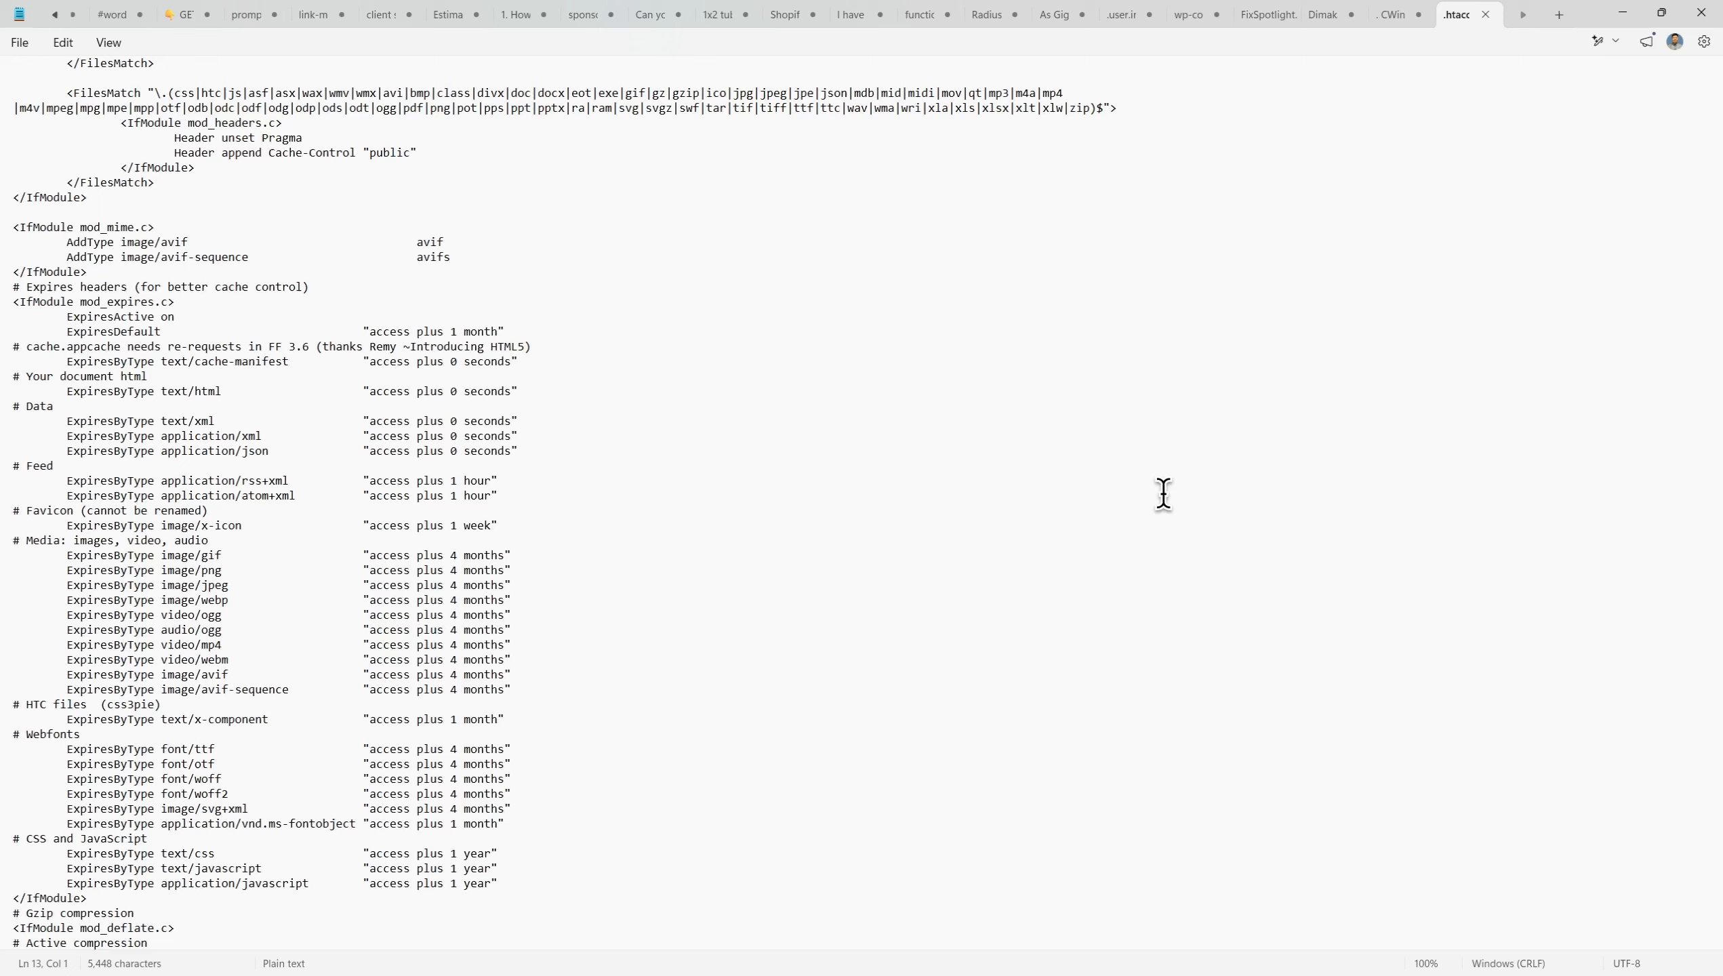
{"action": "key", "text": "ctrl+f"}
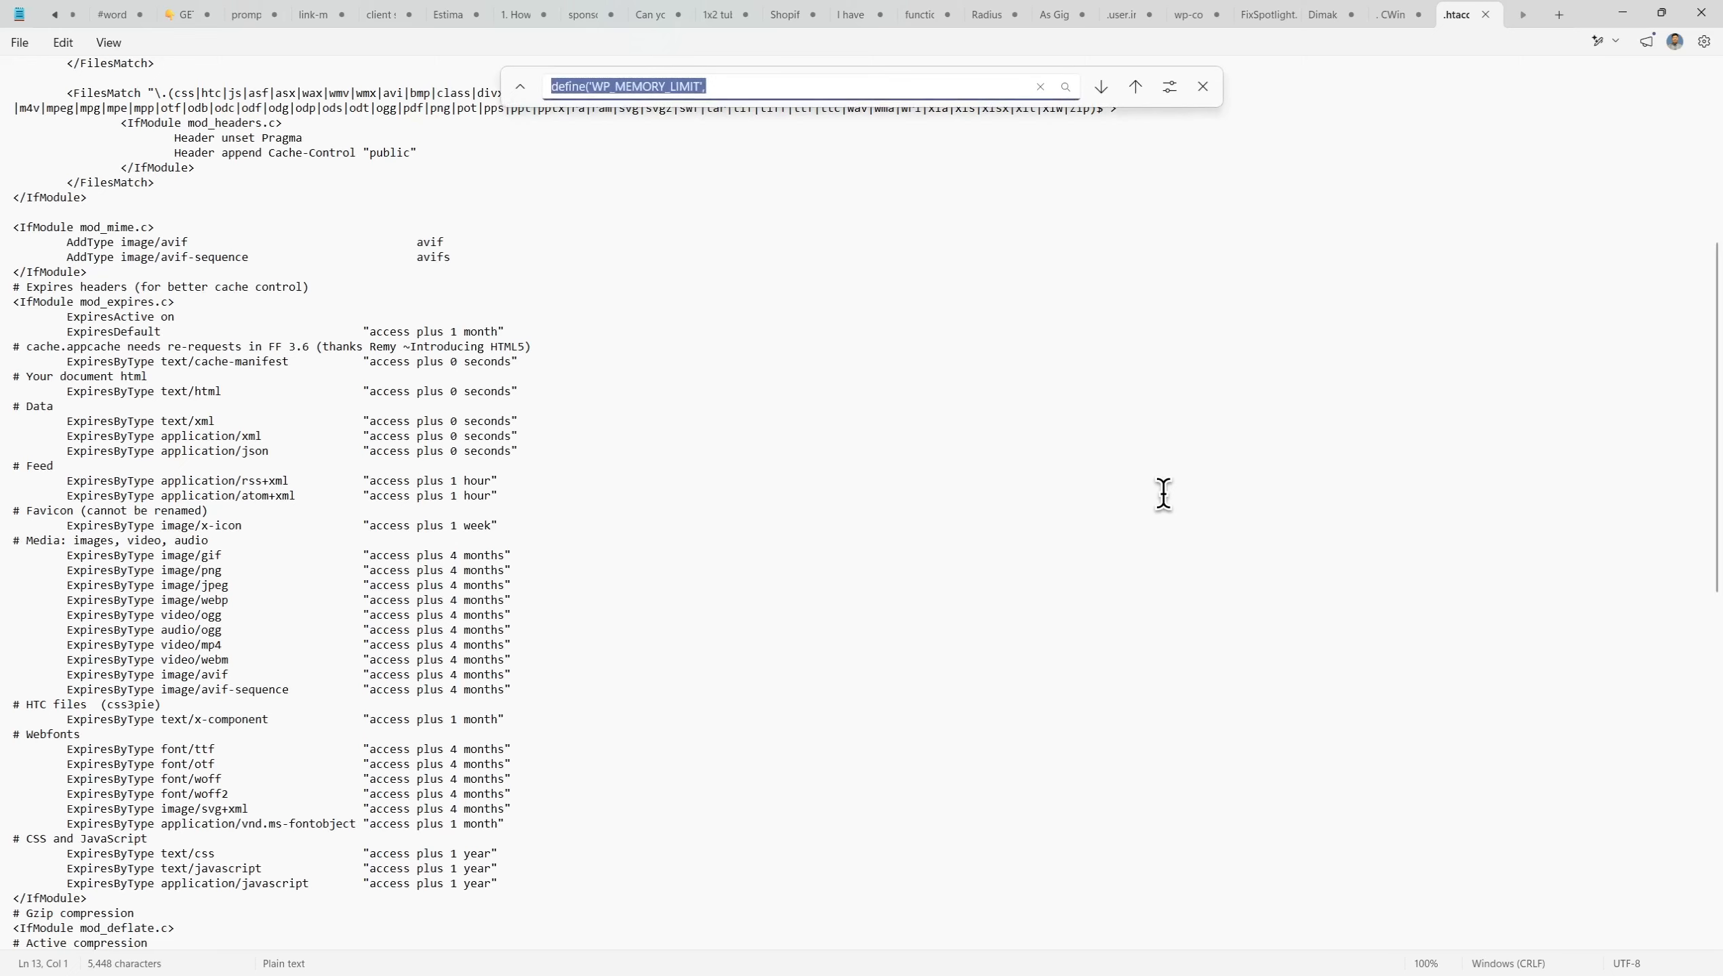
{"action": "type", "text": "R+"}
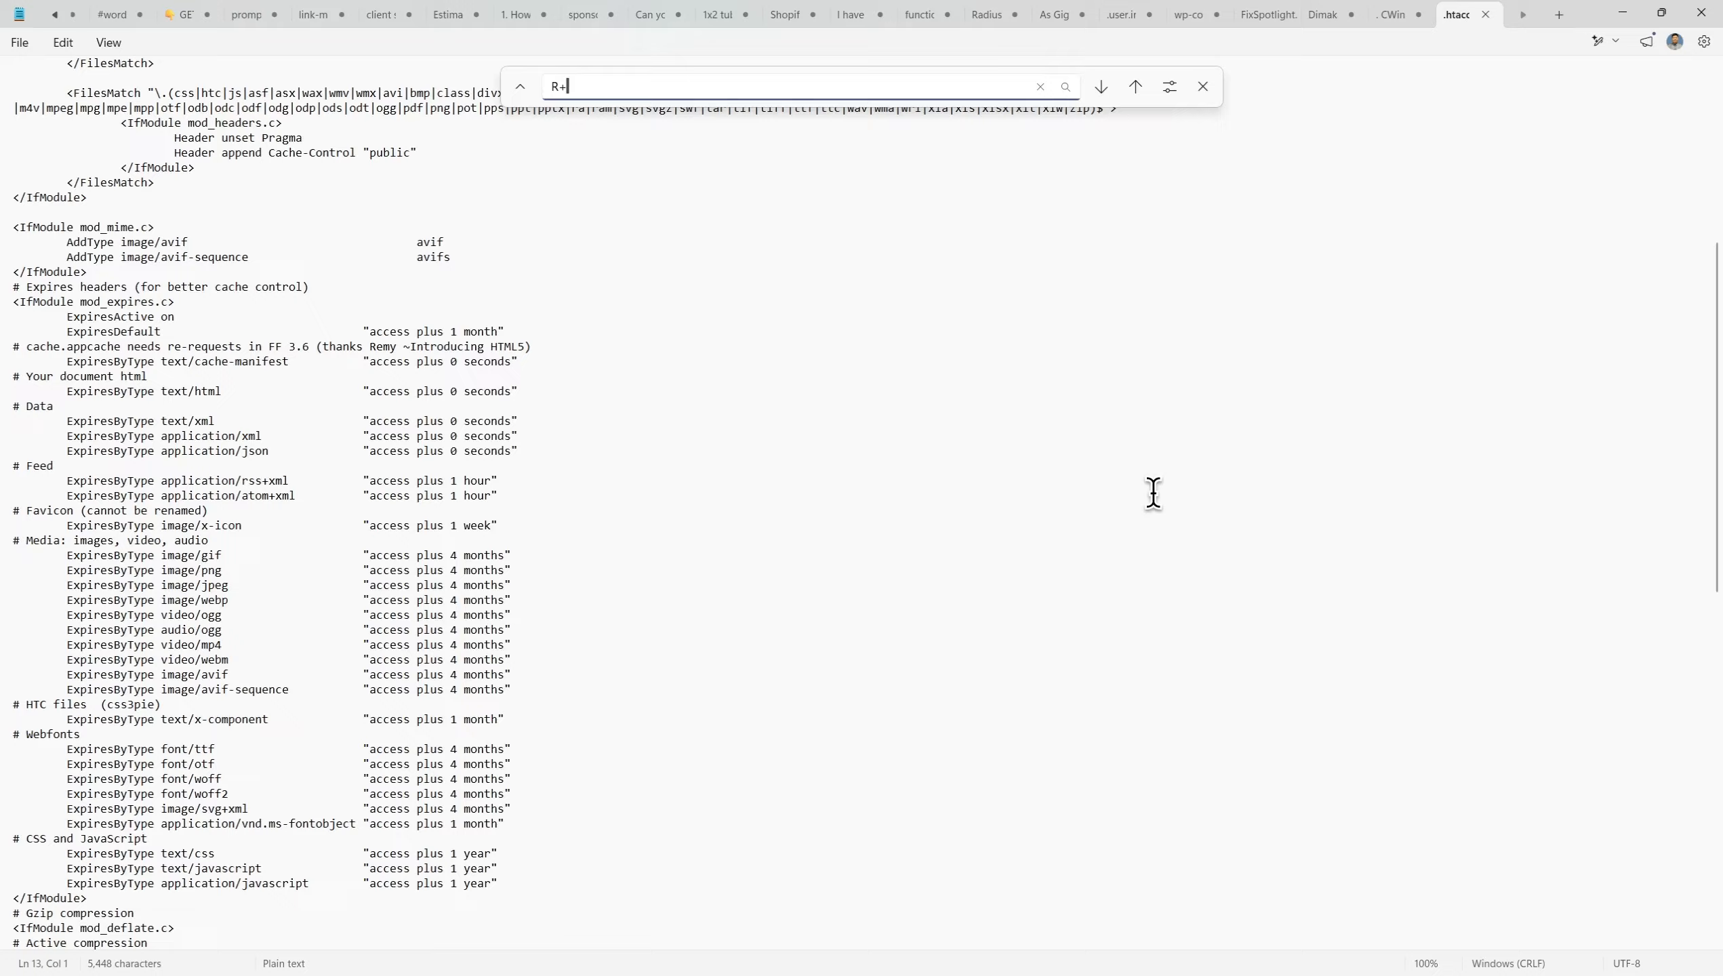
{"action": "key", "text": "BackSpace"}
{"action": "type", "text": "=405"}
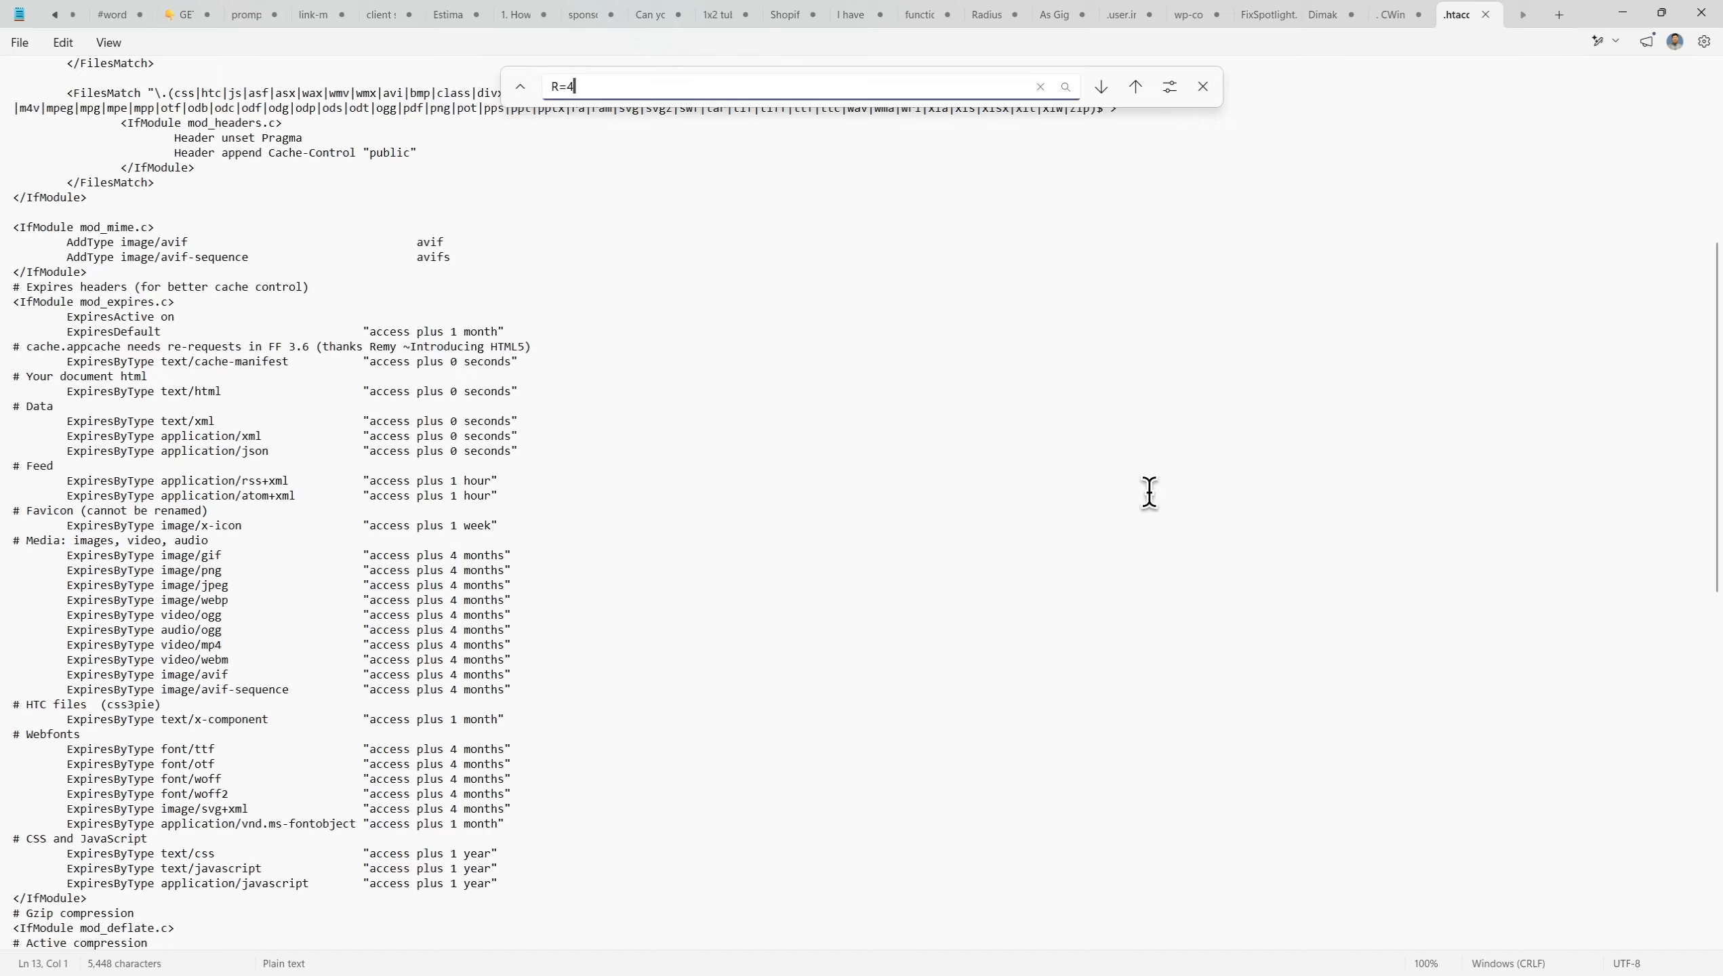
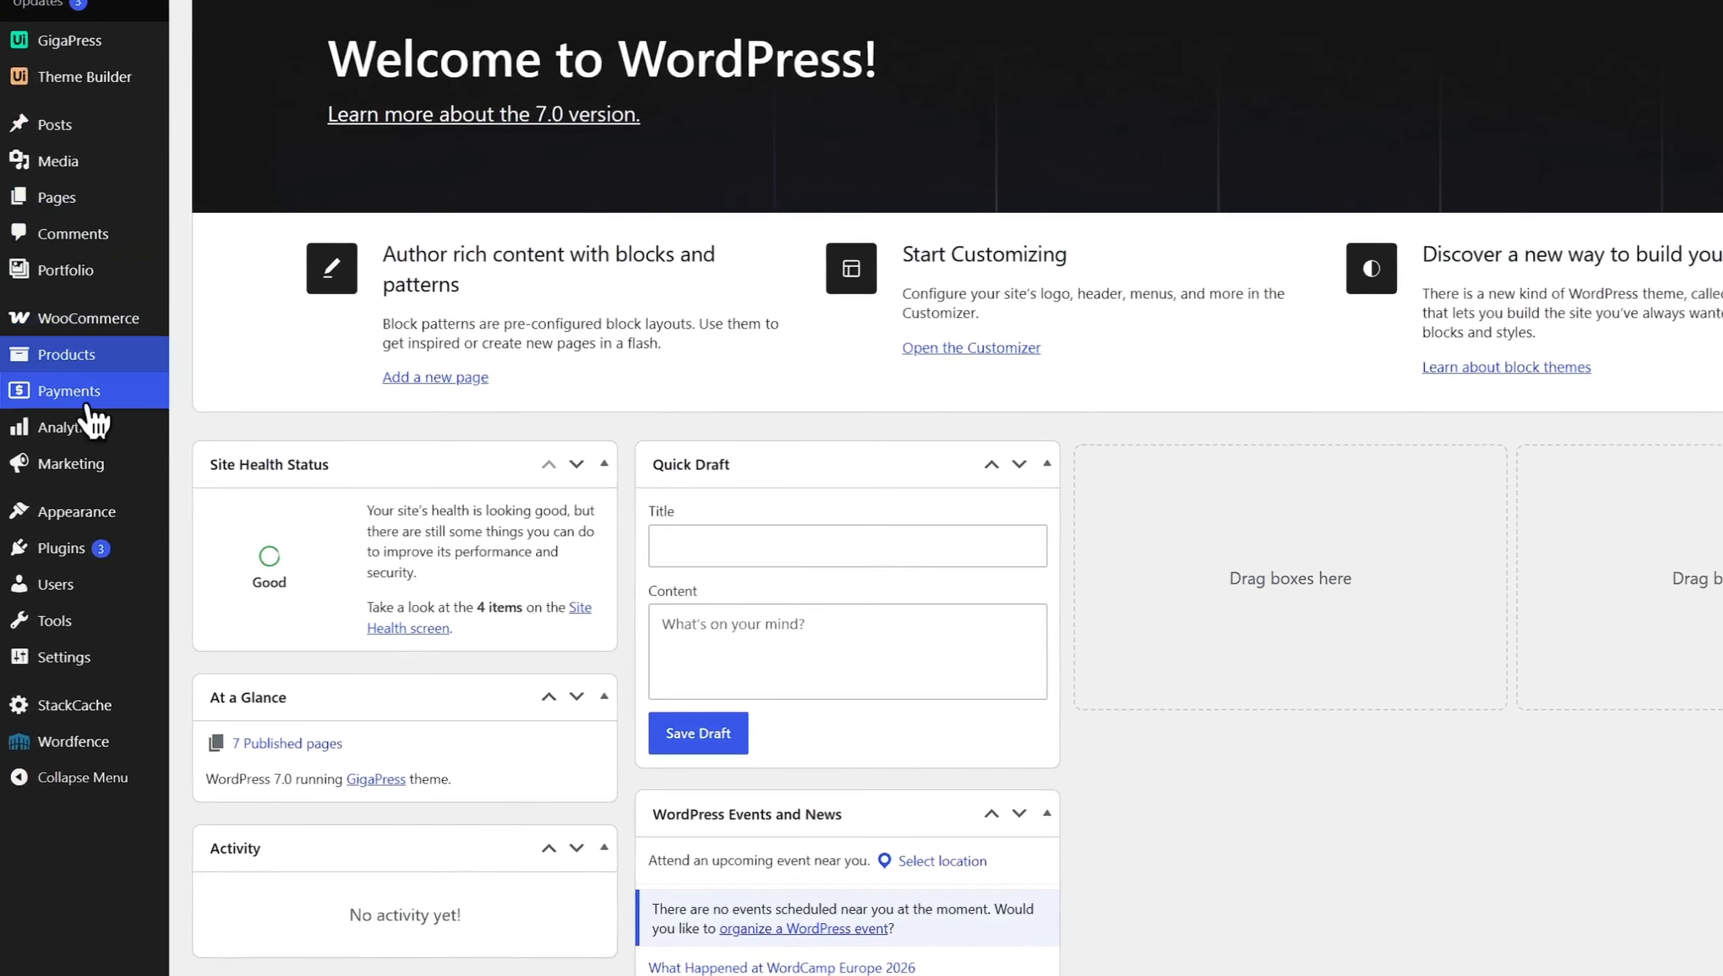
In the WordPress admin, deactivate the Wordfence Security plugin, keeping all of its tables and data
{"action": "mouse_move", "coordinate": [55, 598]}
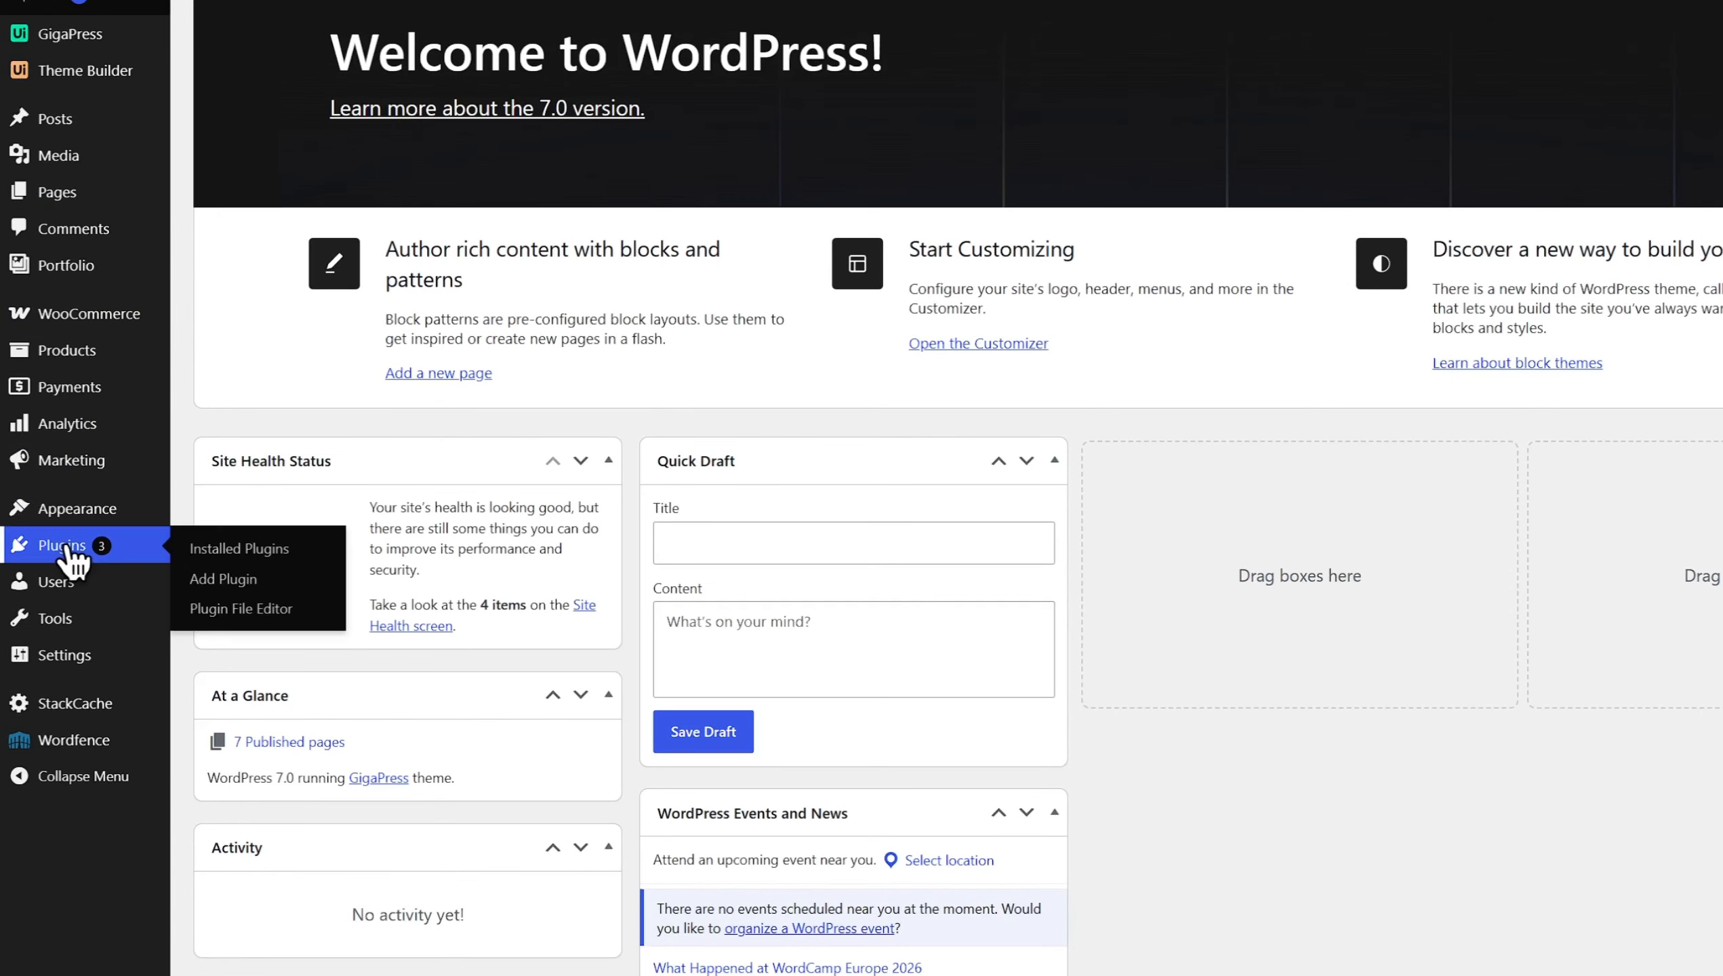
{"action": "left_click", "coordinate": [281, 557]}
{"action": "scroll", "coordinate": [430, 588], "scroll_direction": "down", "scroll_amount": 15}
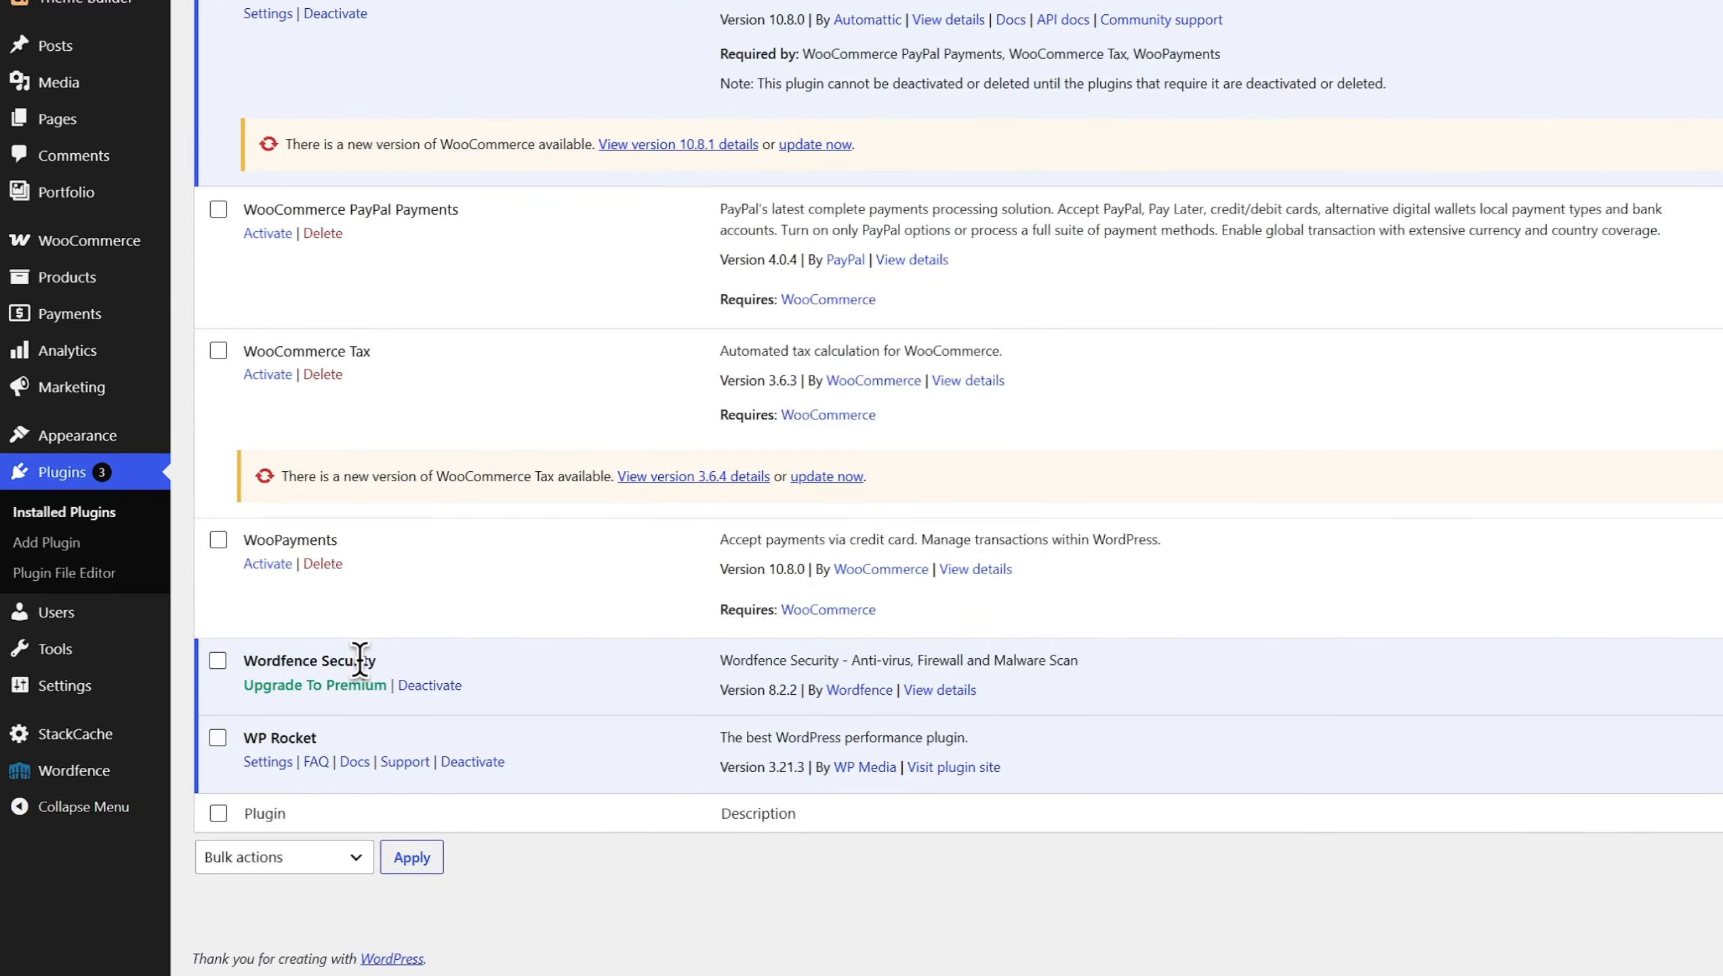
{"action": "left_click", "coordinate": [217, 661]}
{"action": "left_click", "coordinate": [438, 694]}
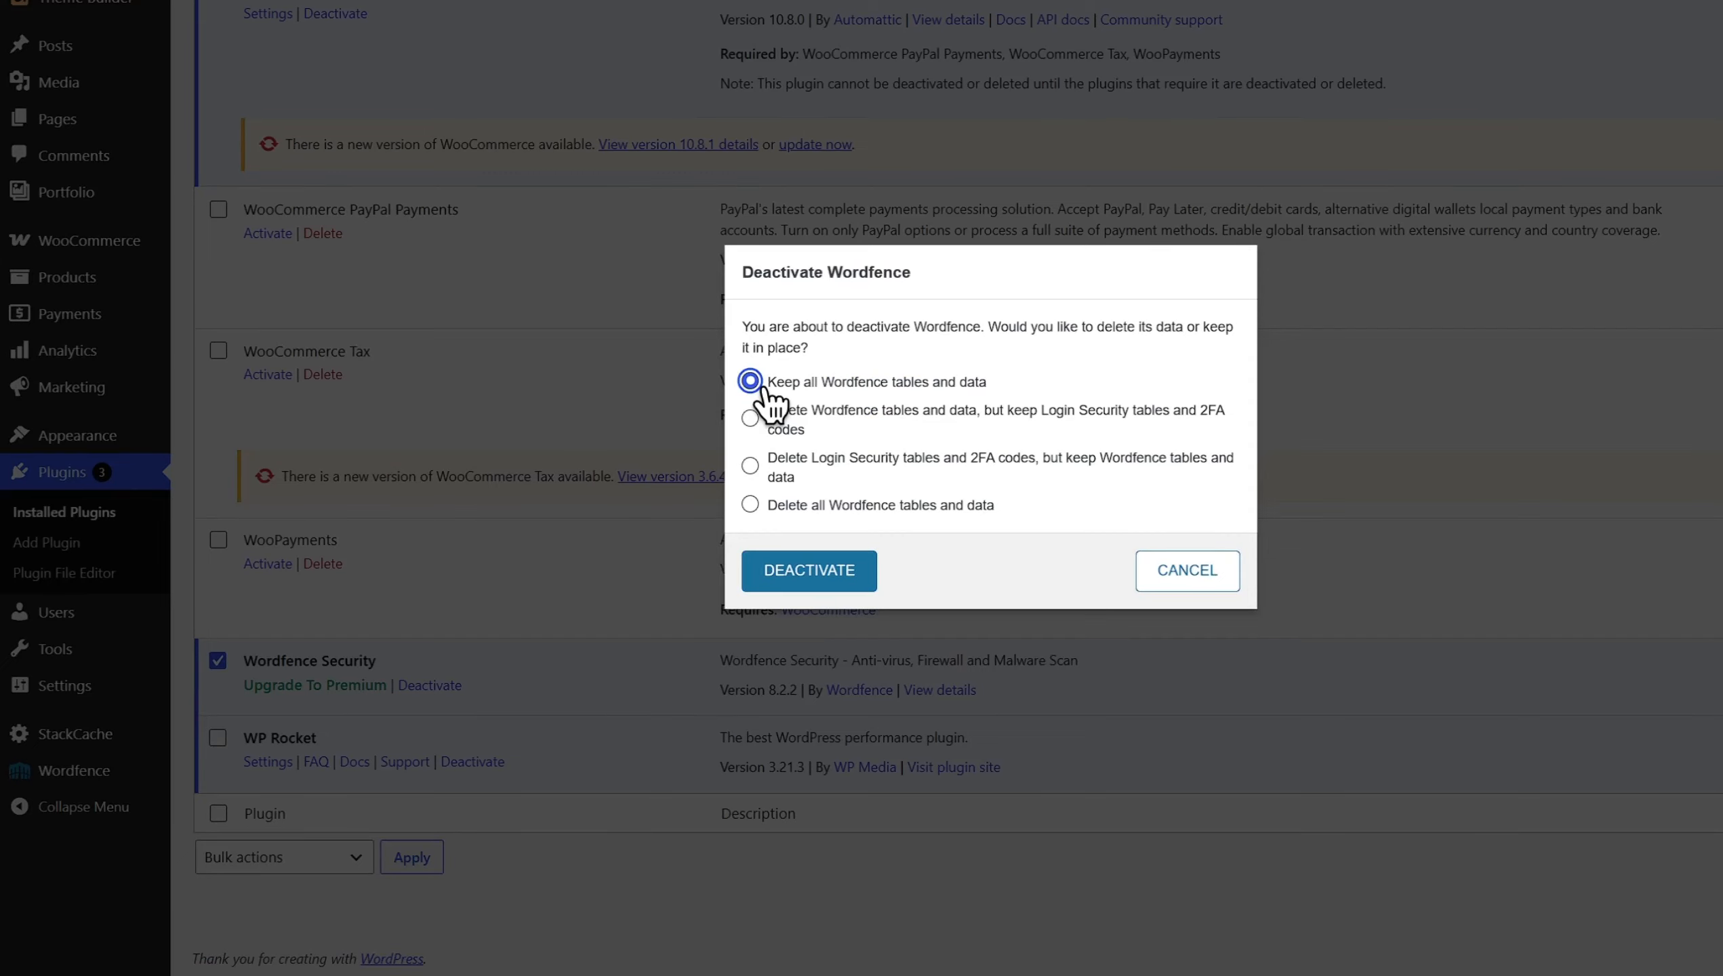
{"action": "left_click", "coordinate": [809, 577]}
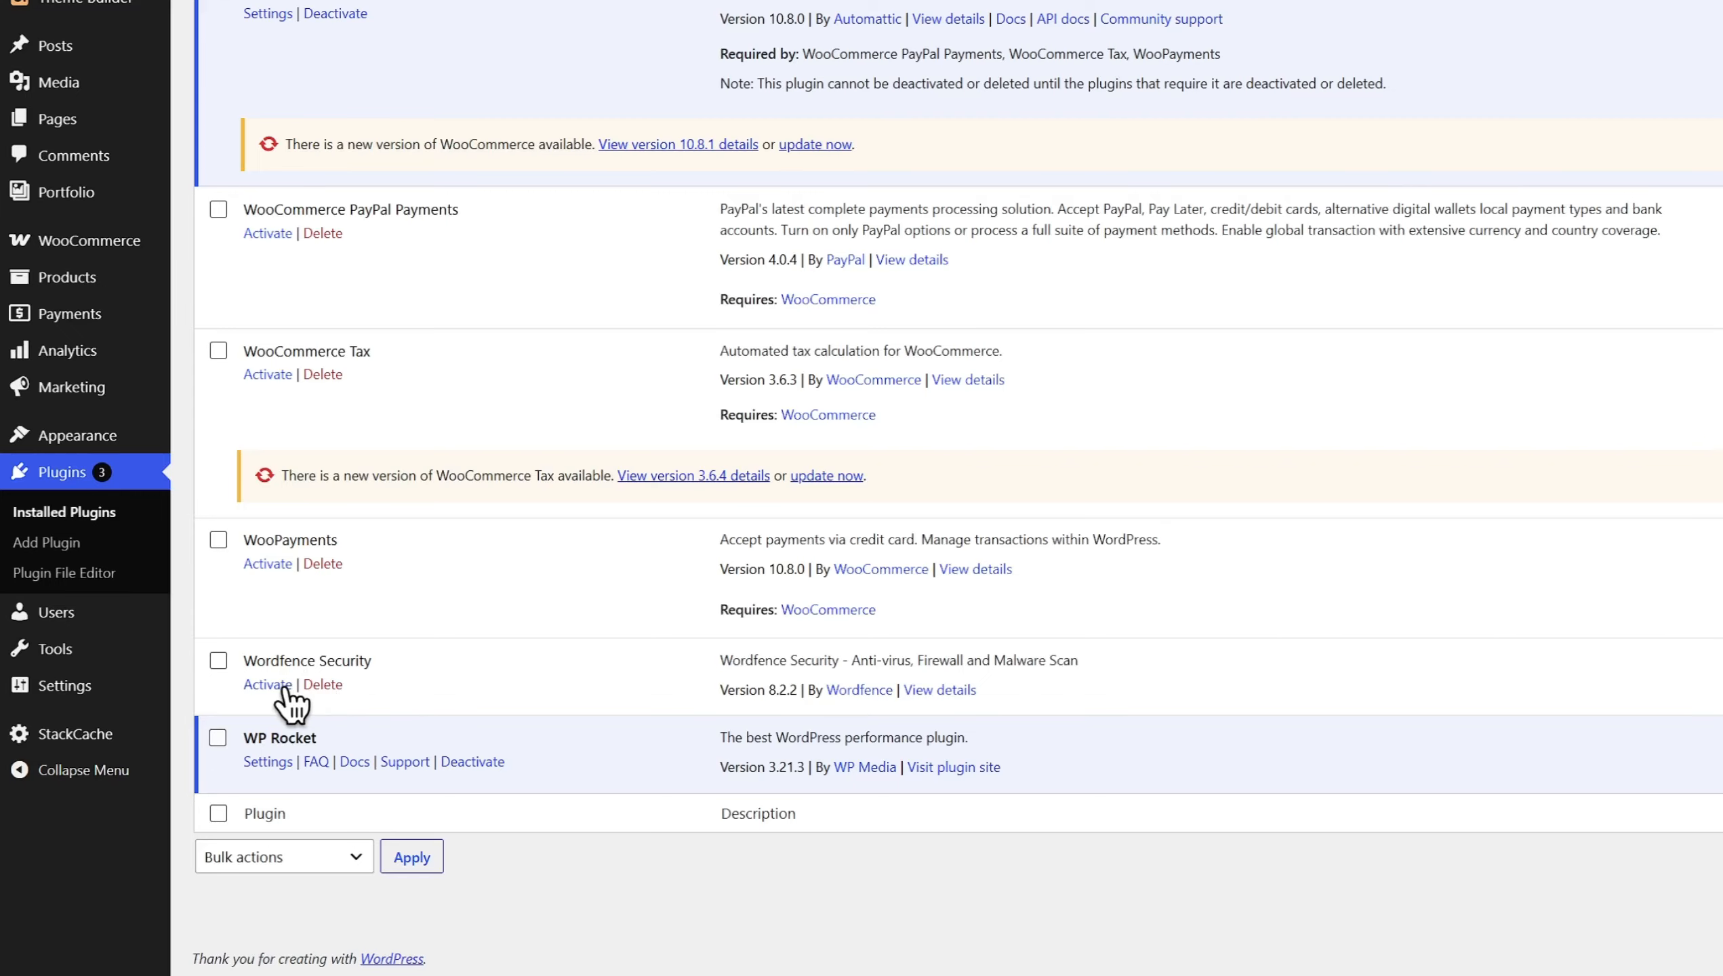
Reactivate the Wordfence Security plugin and go to the Wordfence dashboard
{"action": "left_click", "coordinate": [282, 685]}
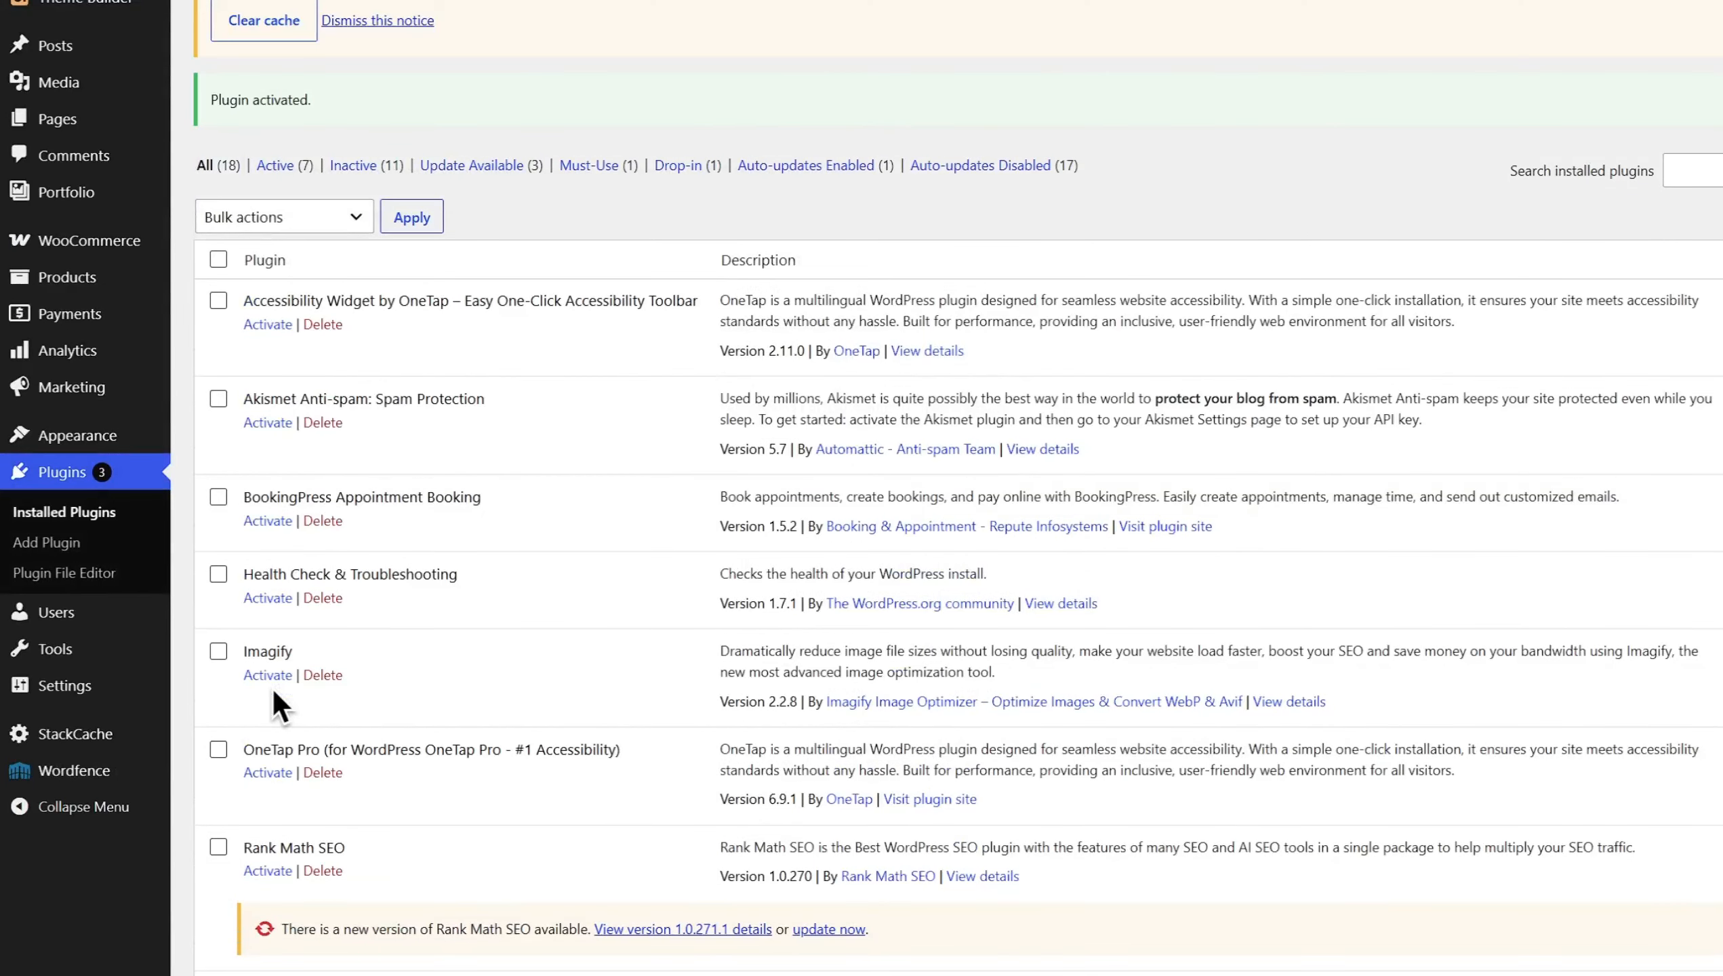
{"action": "scroll", "coordinate": [273, 690], "scroll_direction": "down", "scroll_amount": 8}
{"action": "scroll", "coordinate": [272, 689], "scroll_direction": "down", "scroll_amount": 5}
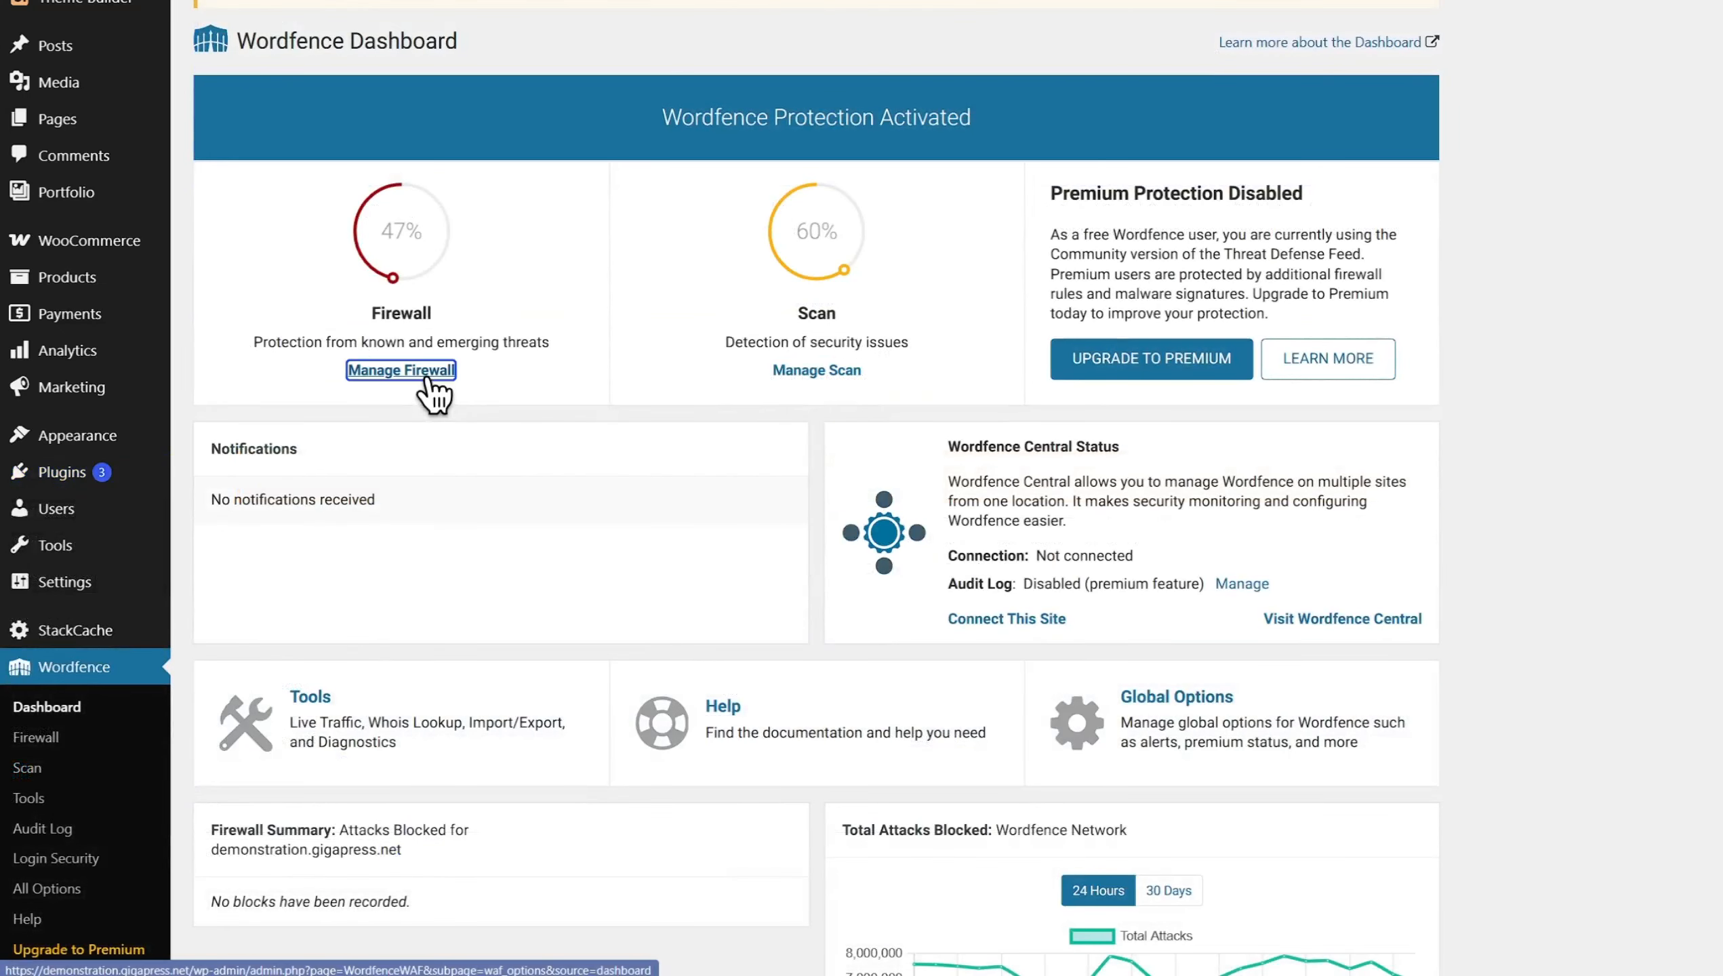
Open Wordfence's firewall management page and review the available firewall options
{"action": "left_click", "coordinate": [426, 377]}
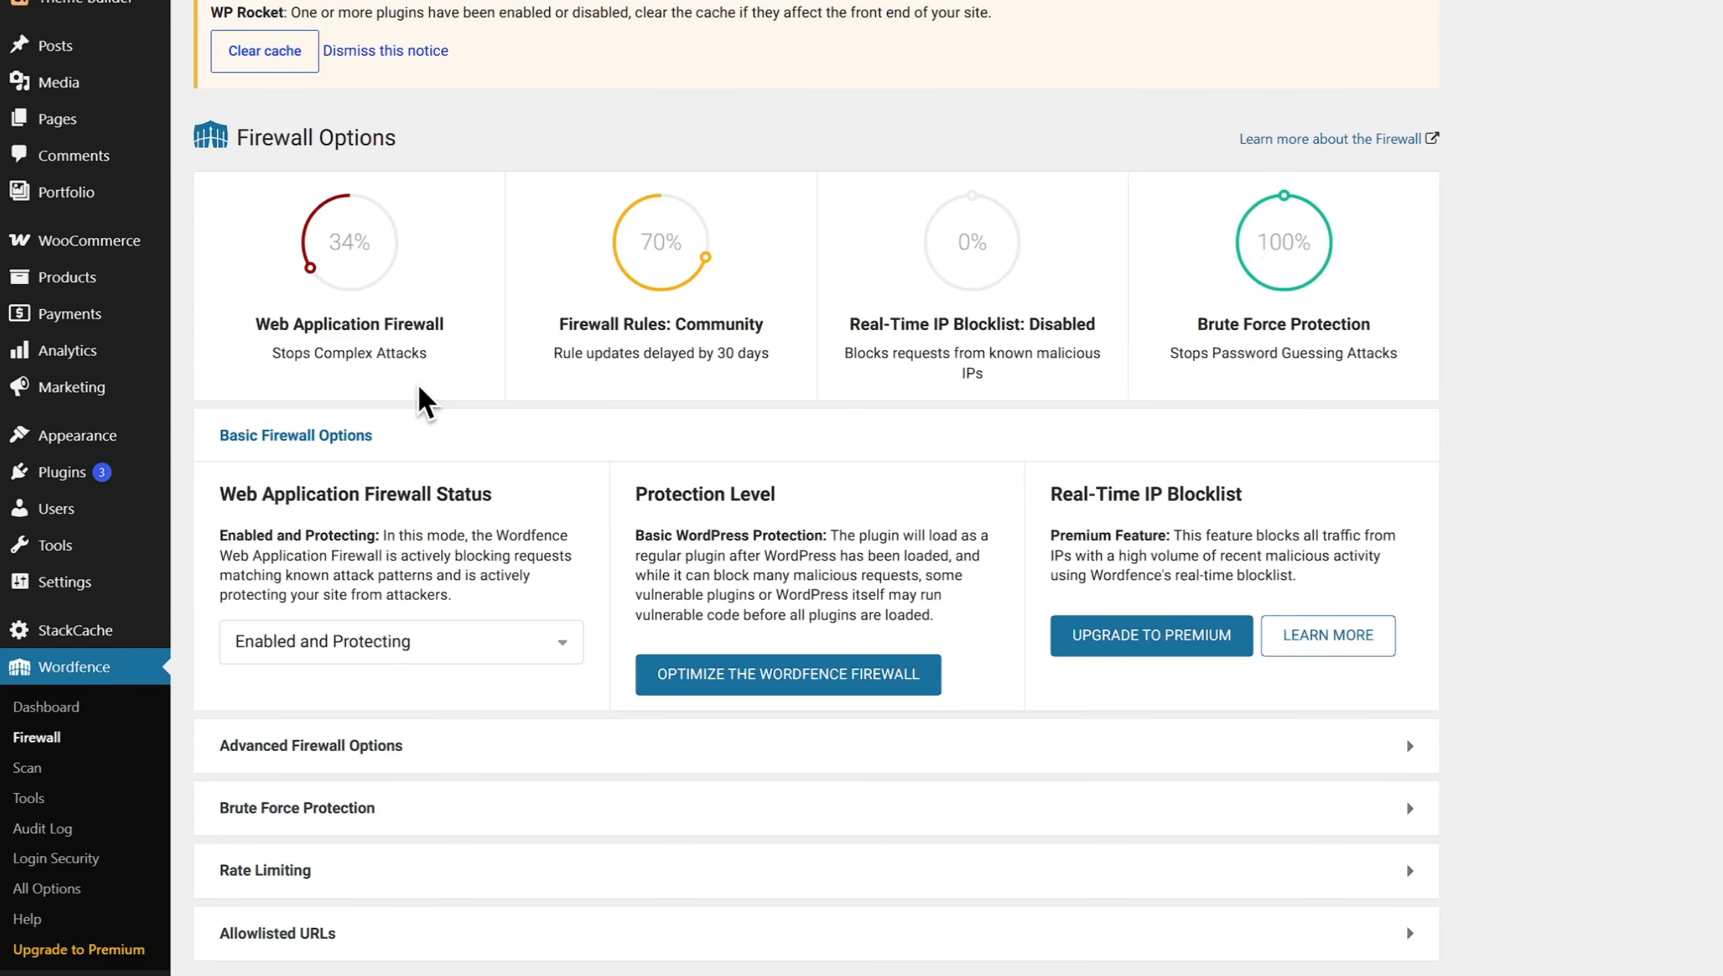
{"action": "scroll", "coordinate": [1067, 888], "scroll_direction": "down", "scroll_amount": 1}
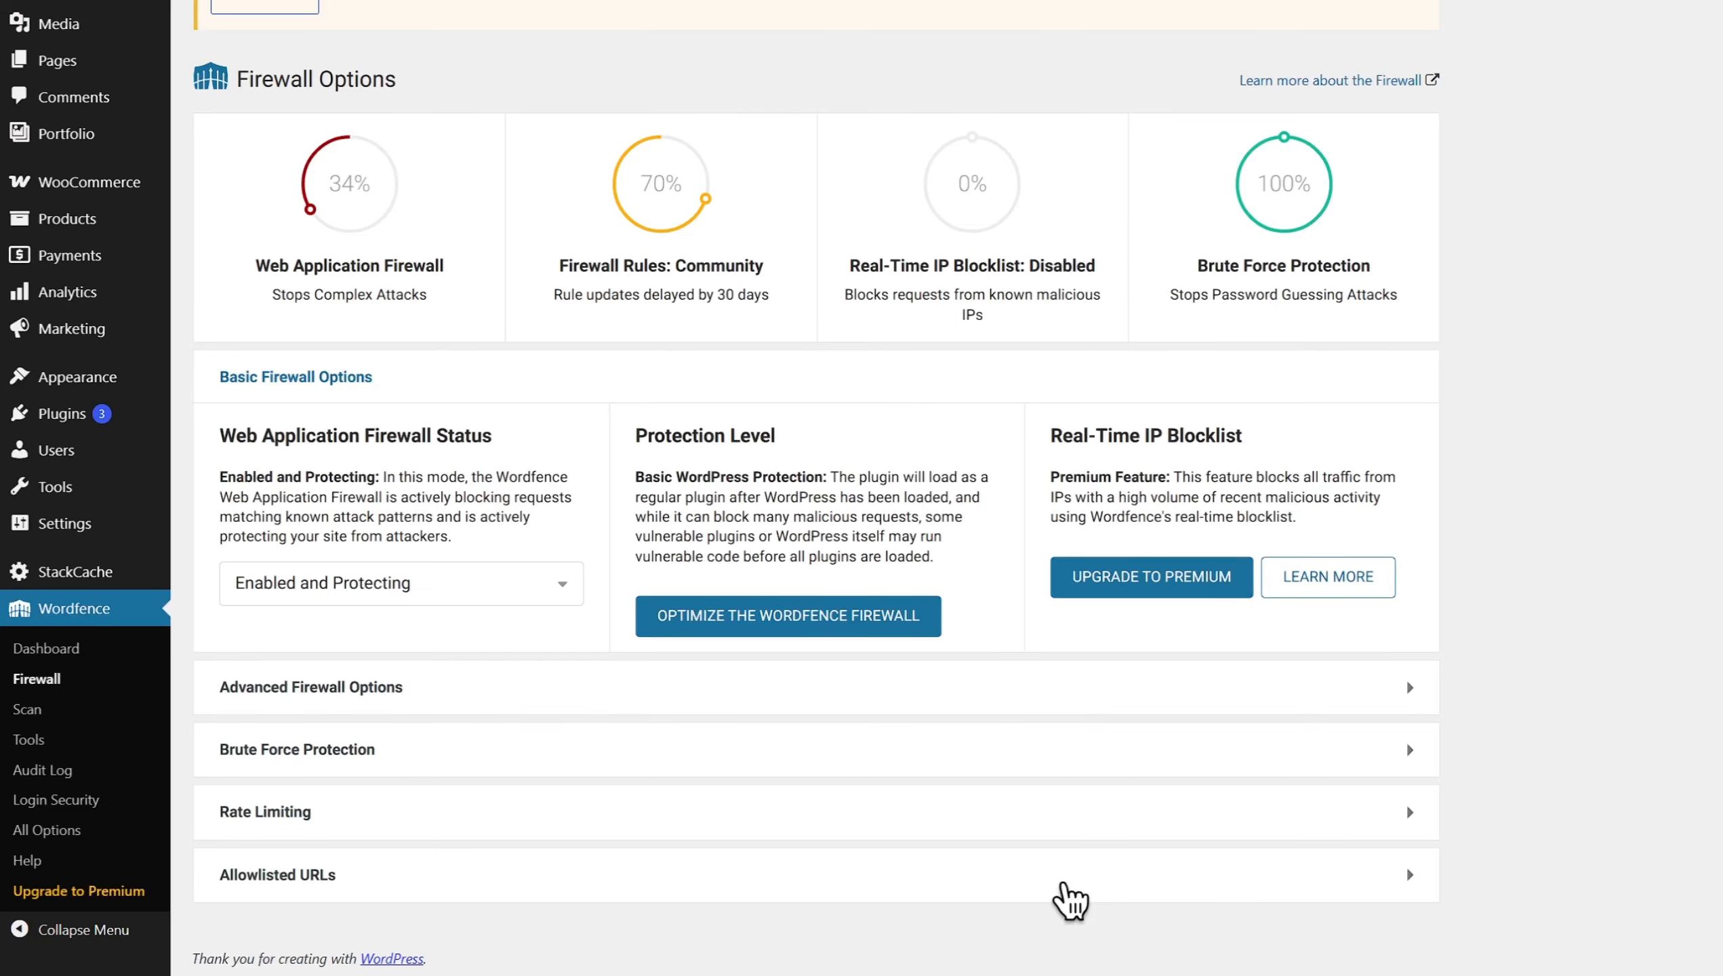
{"action": "left_click", "coordinate": [1236, 707]}
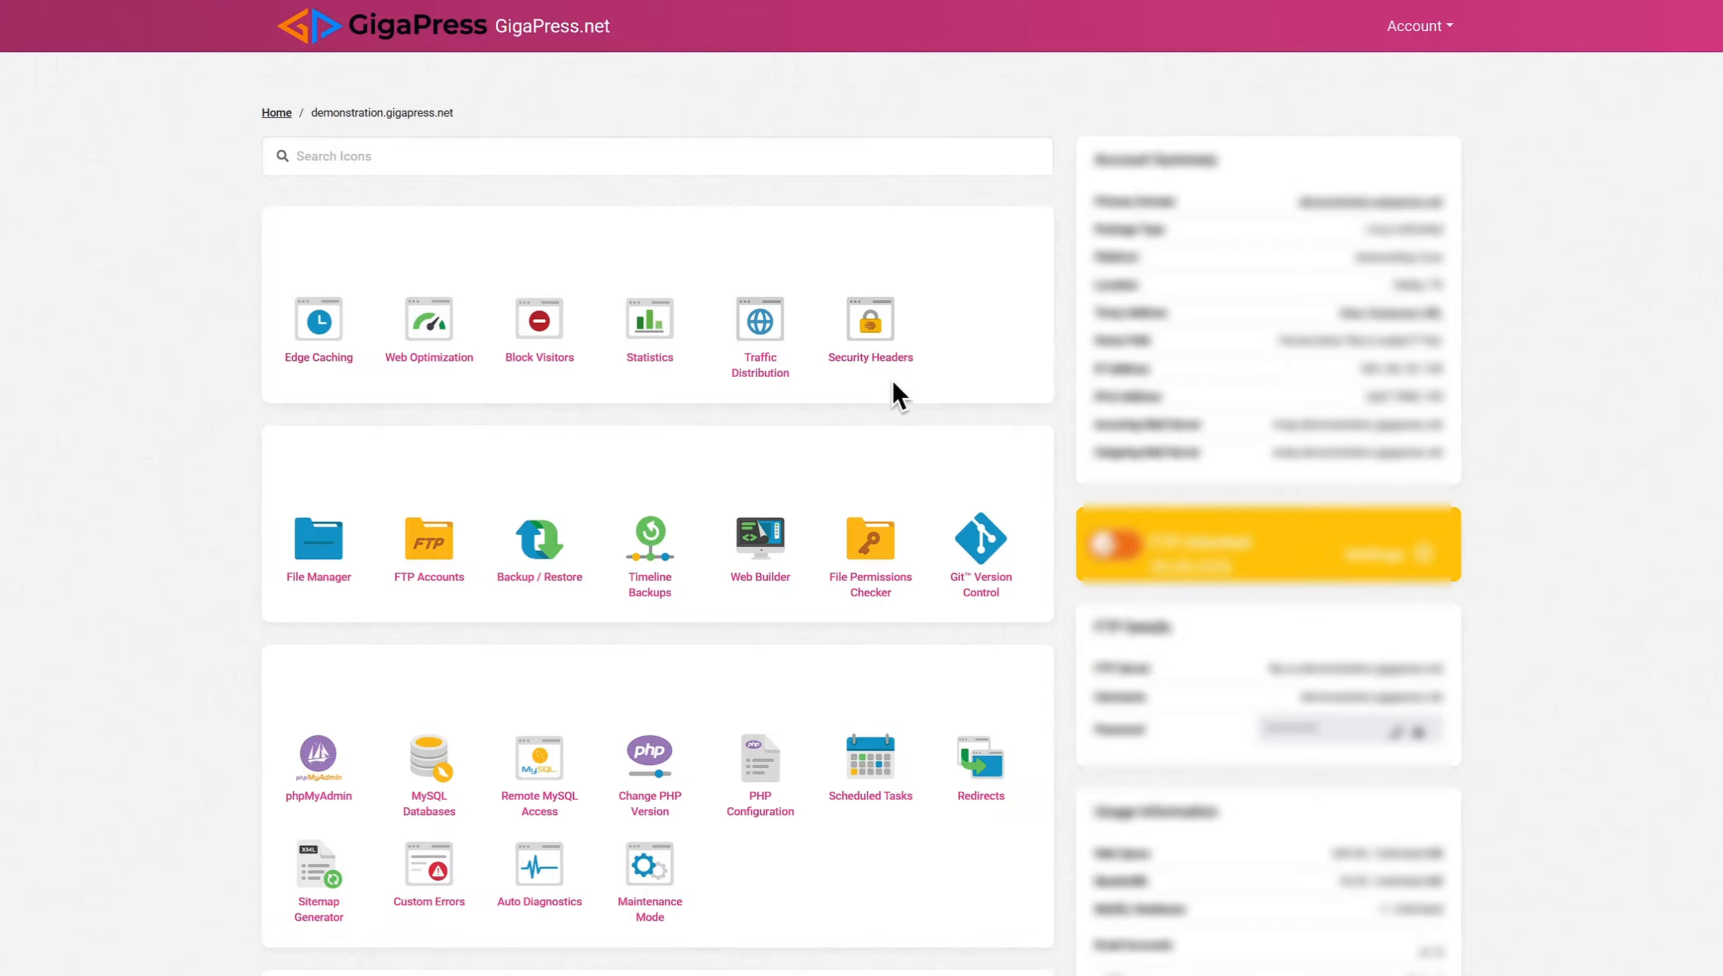
In the GigaPress hosting control panel, open the access and error logs and look through the error log entries
{"action": "scroll", "coordinate": [862, 601], "scroll_direction": "down", "scroll_amount": 5}
{"action": "scroll", "coordinate": [858, 590], "scroll_direction": "down", "scroll_amount": 6}
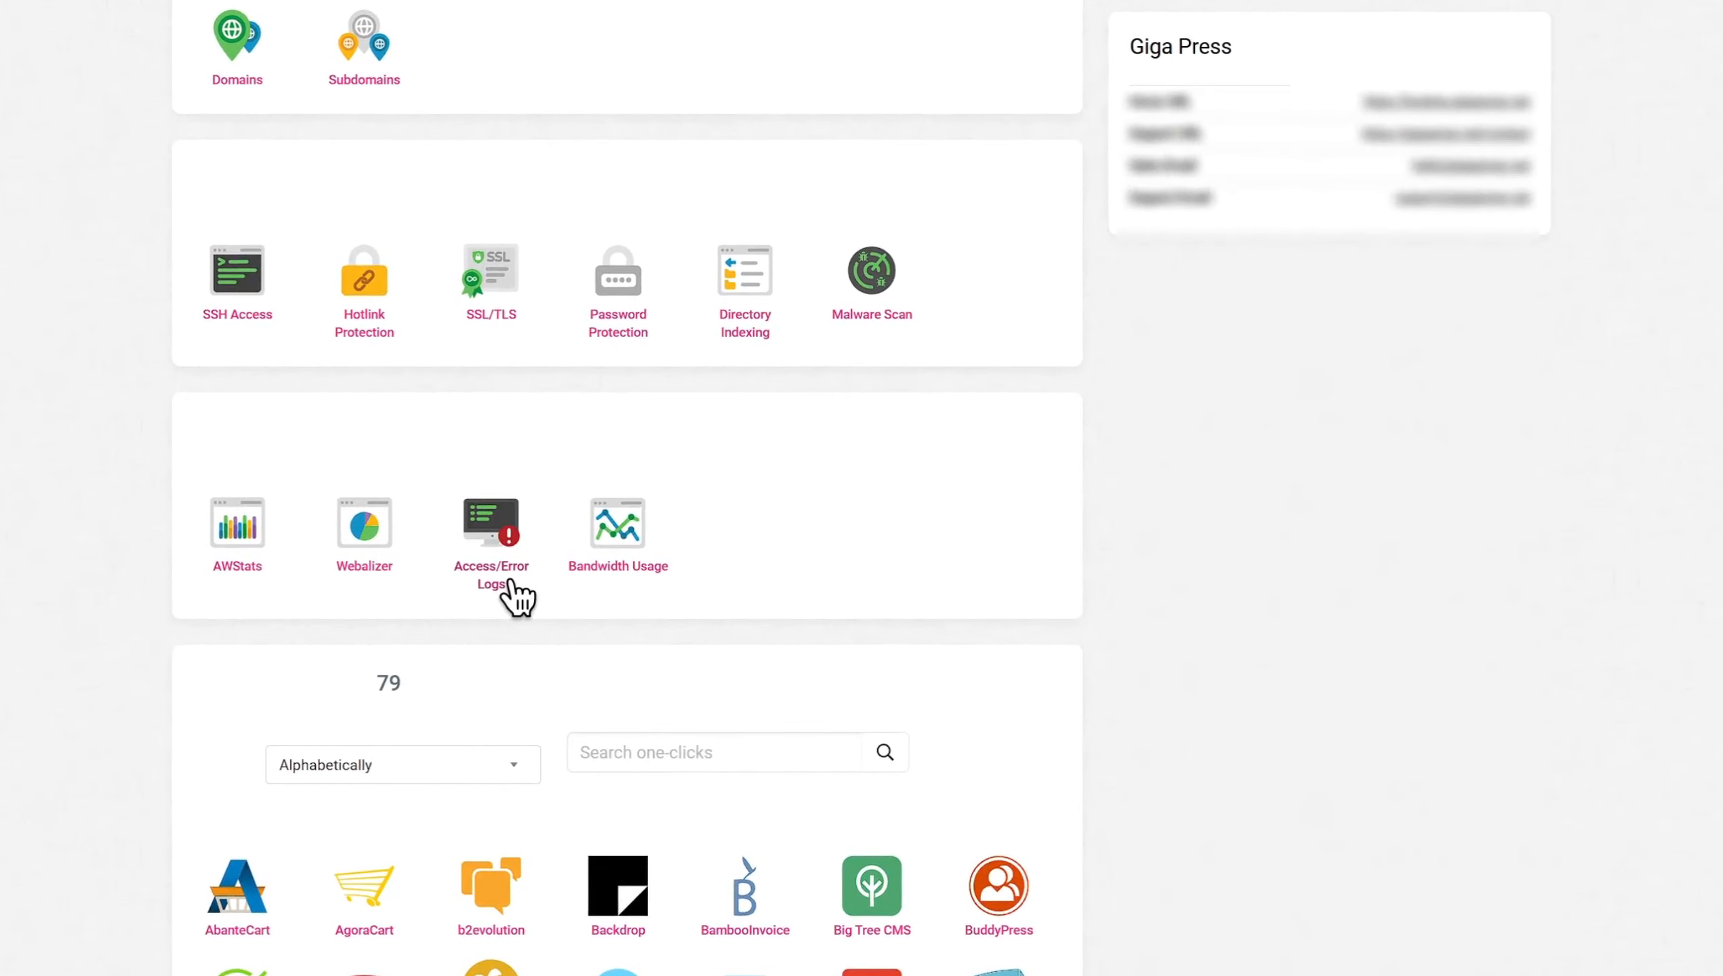
{"action": "left_click", "coordinate": [506, 582]}
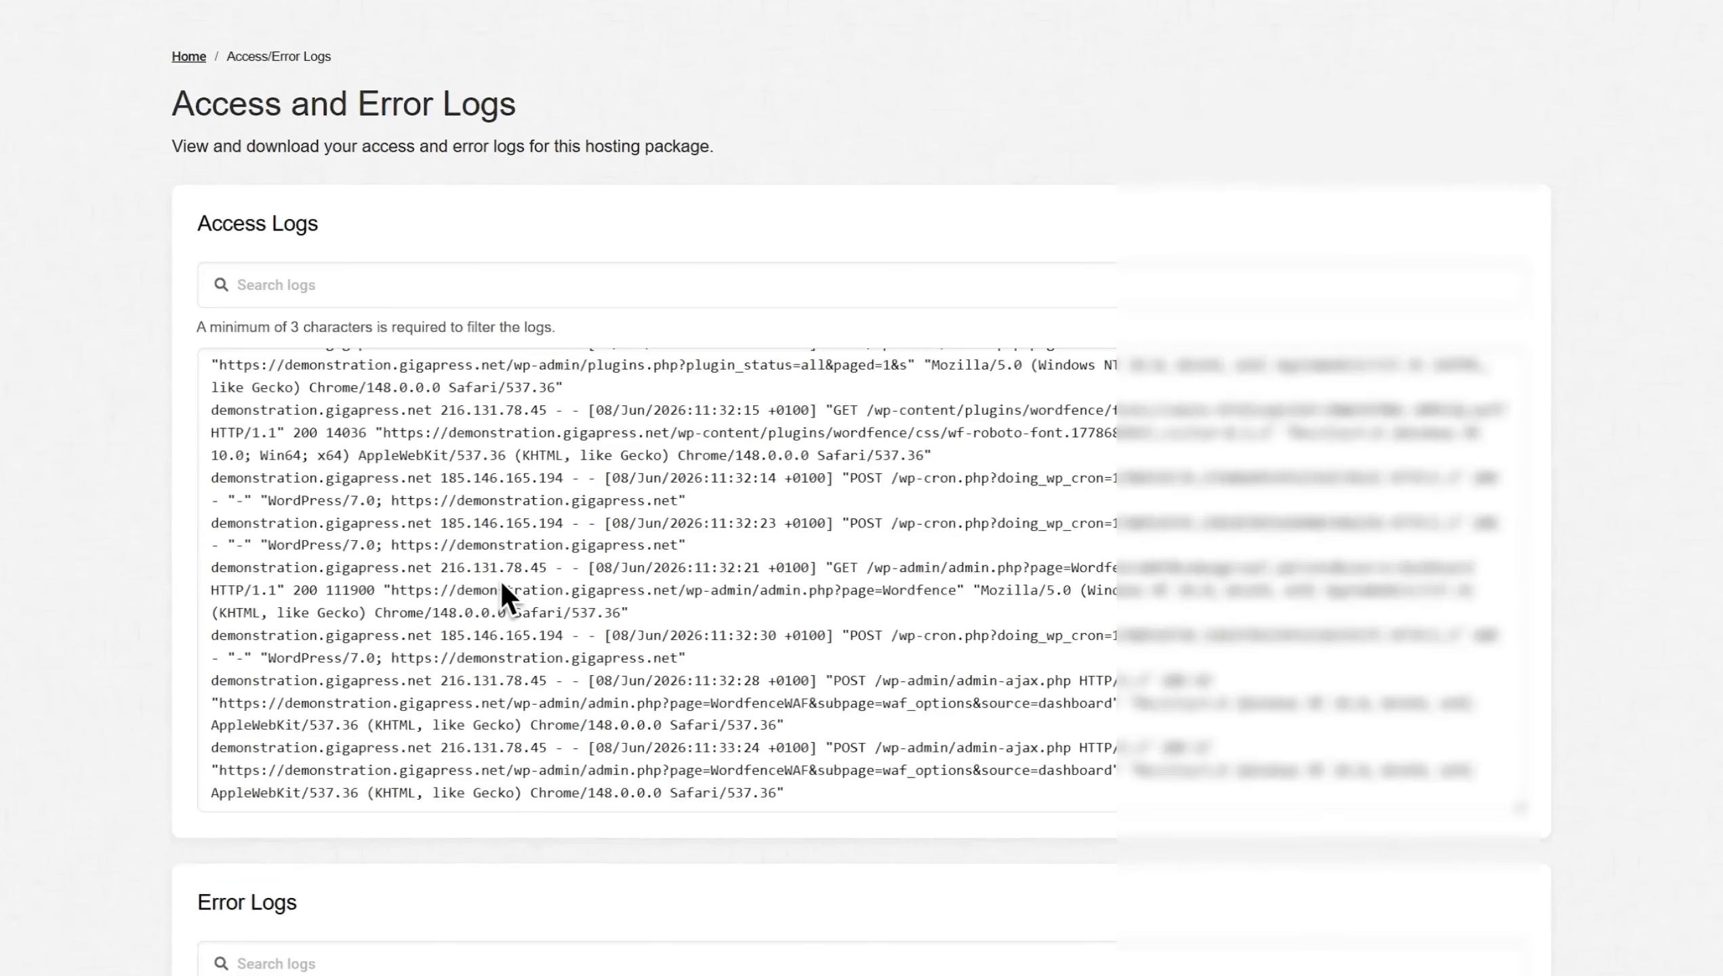
{"action": "scroll", "coordinate": [731, 639], "scroll_direction": "down", "scroll_amount": 4}
{"action": "scroll", "coordinate": [738, 642], "scroll_direction": "down", "scroll_amount": 5}
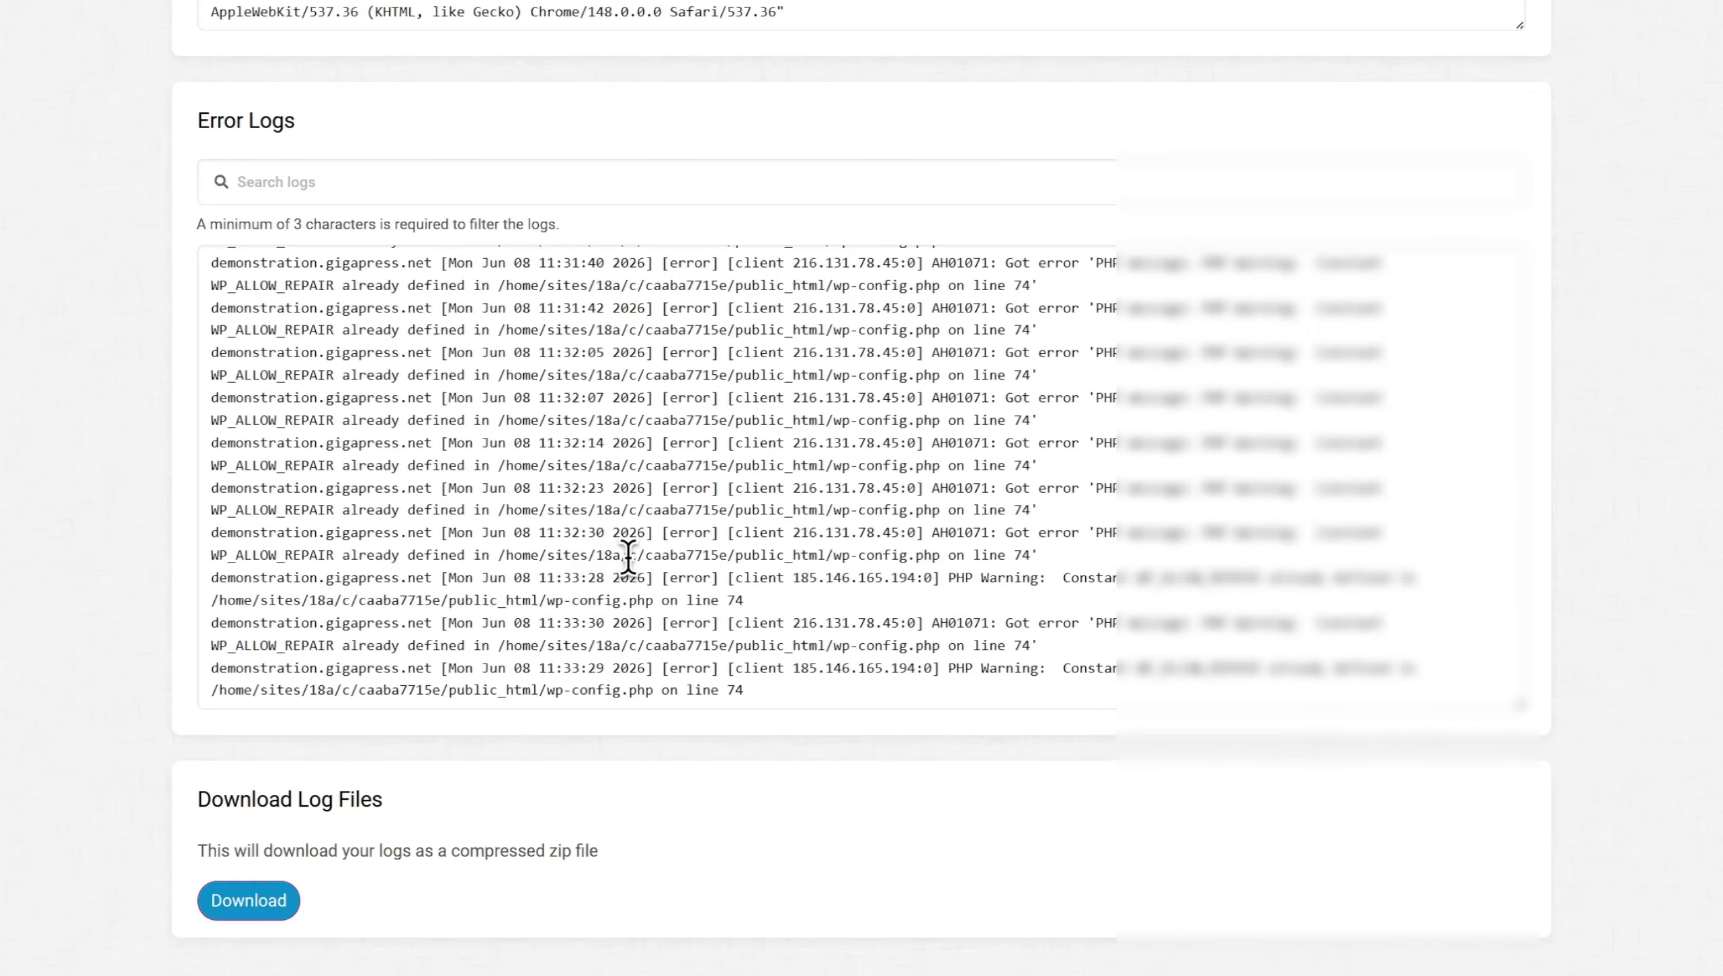
{"action": "scroll", "coordinate": [627, 557], "scroll_direction": "up", "scroll_amount": 10}
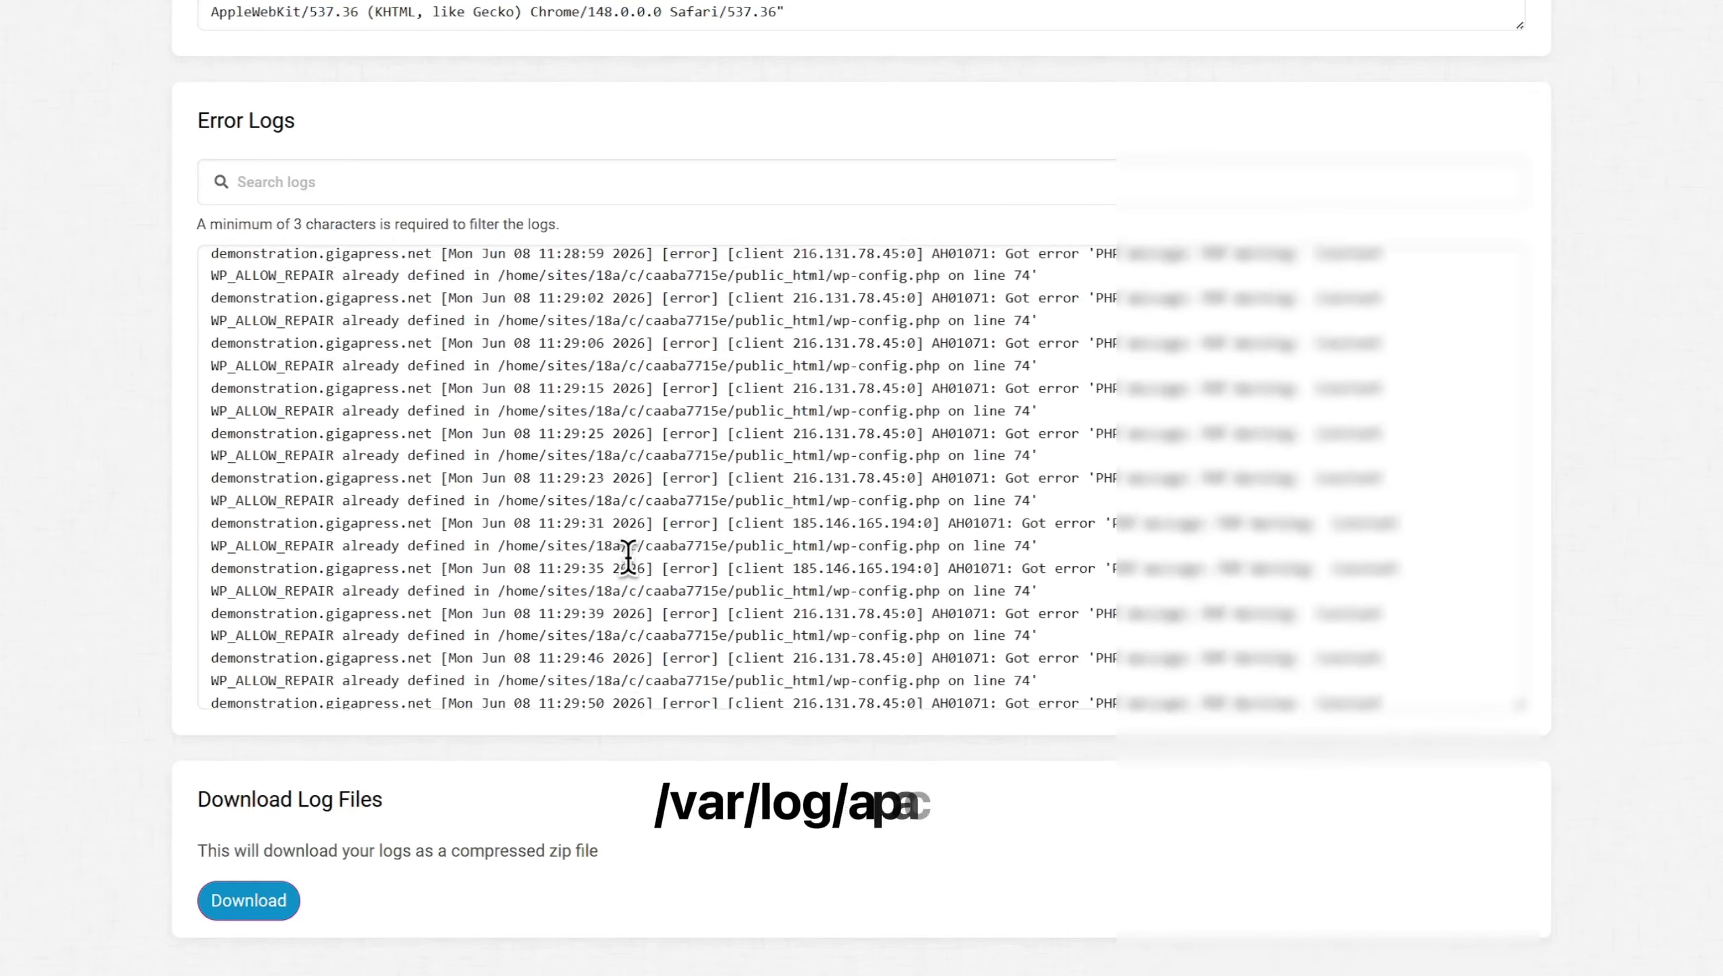
{"action": "scroll", "coordinate": [627, 557], "scroll_direction": "up", "scroll_amount": 5}
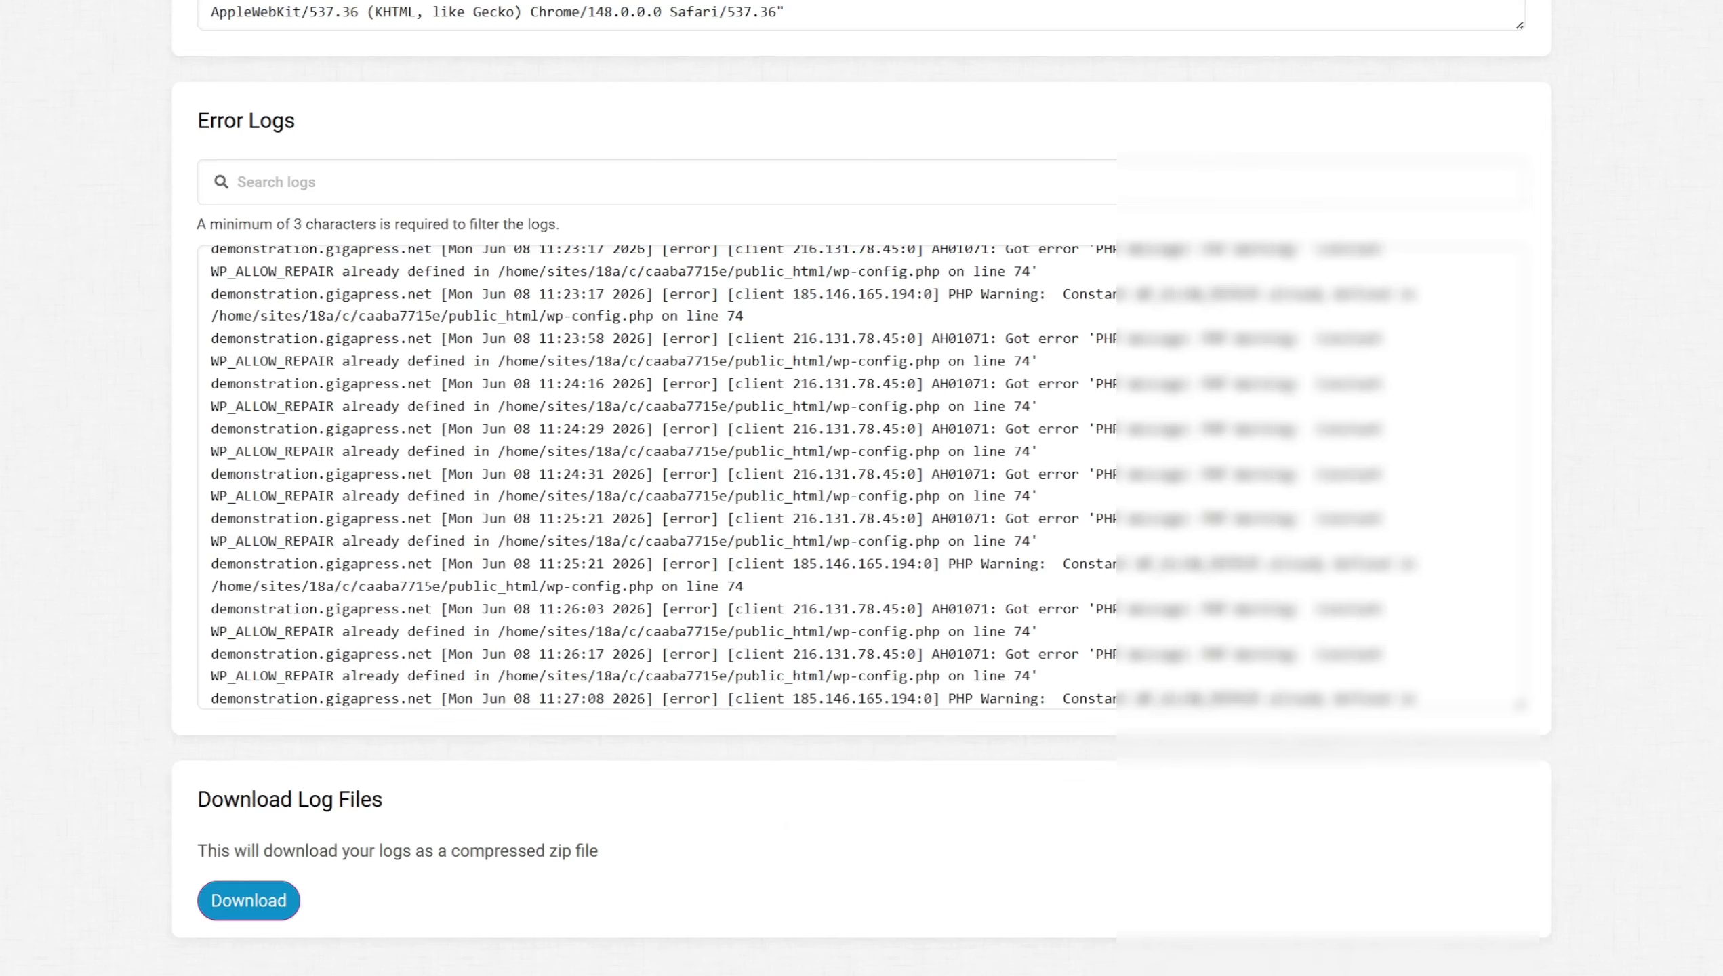
Copy the entire contents of the error log to the clipboard
{"action": "double_click", "coordinate": [493, 518]}
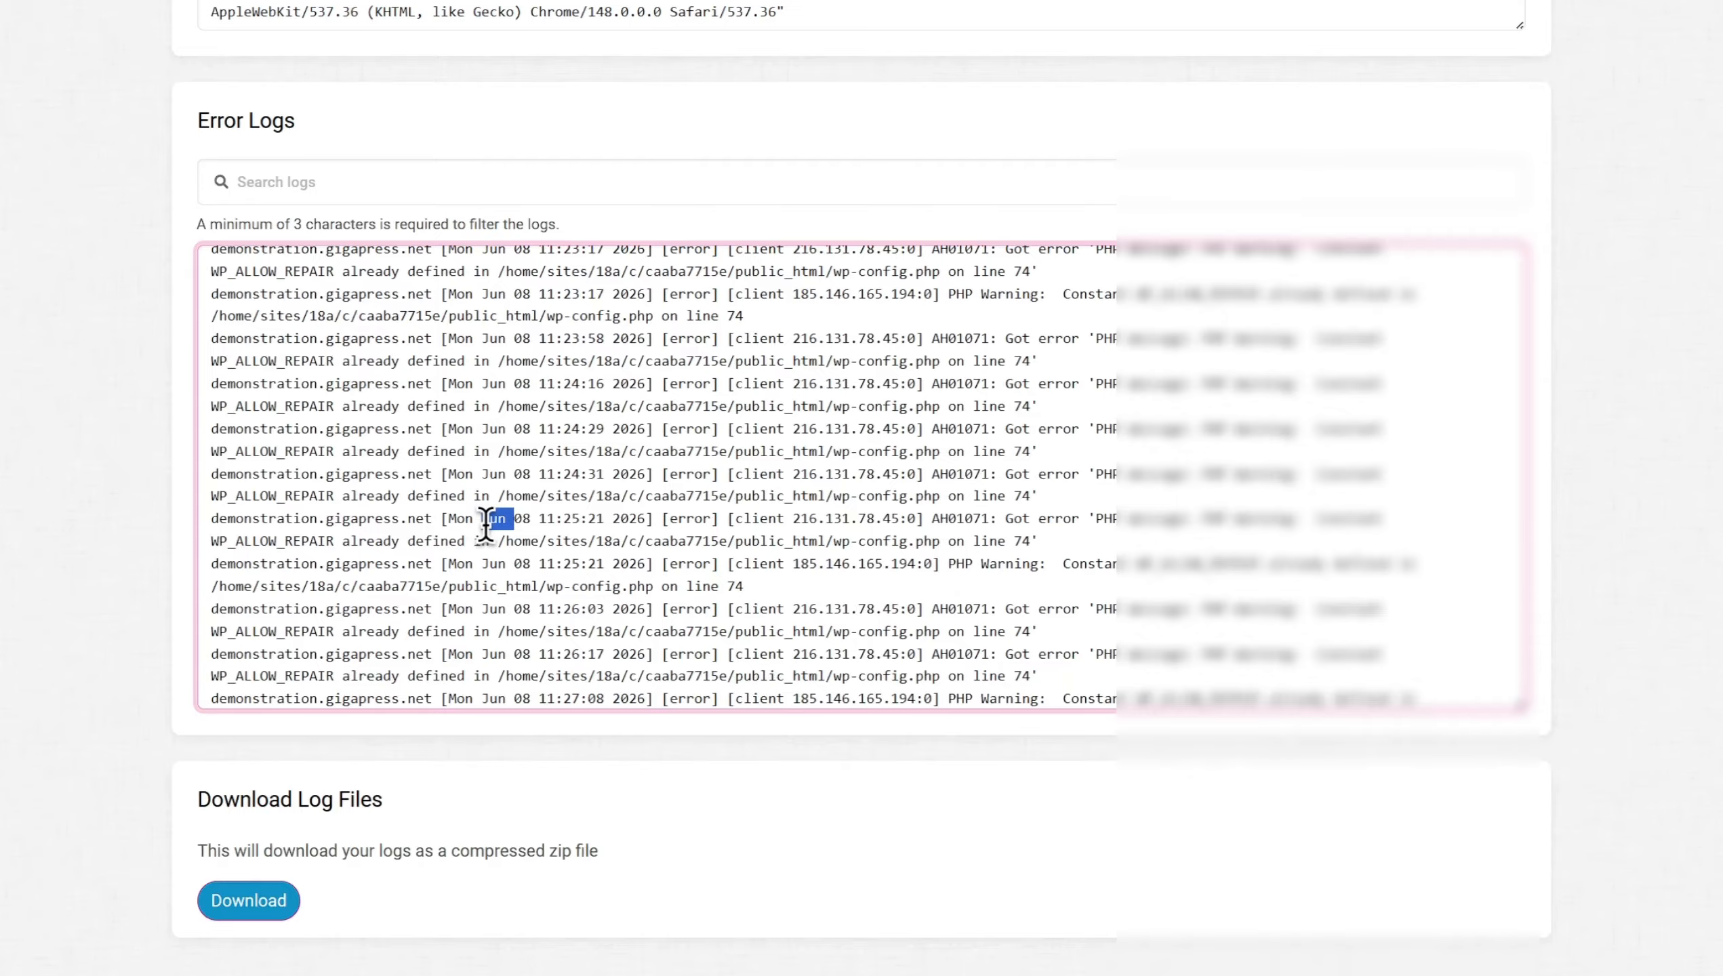
{"action": "key", "text": "ctrl+a"}
{"action": "right_click", "coordinate": [486, 525]}
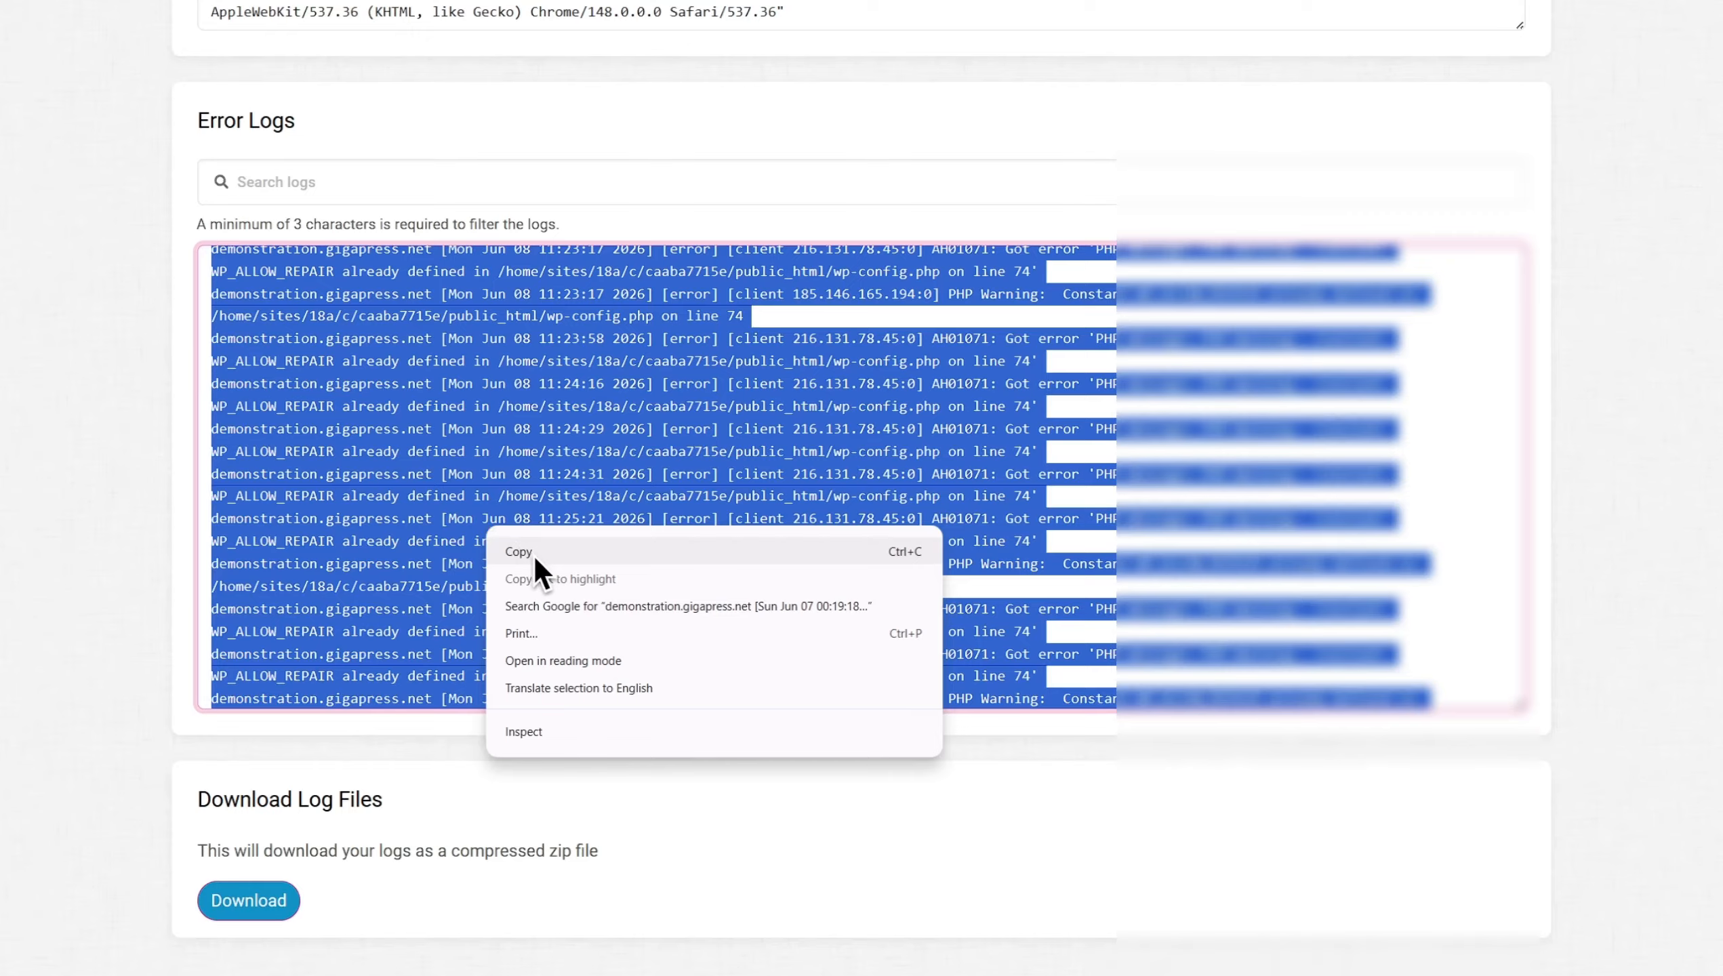
{"action": "left_click", "coordinate": [534, 553]}
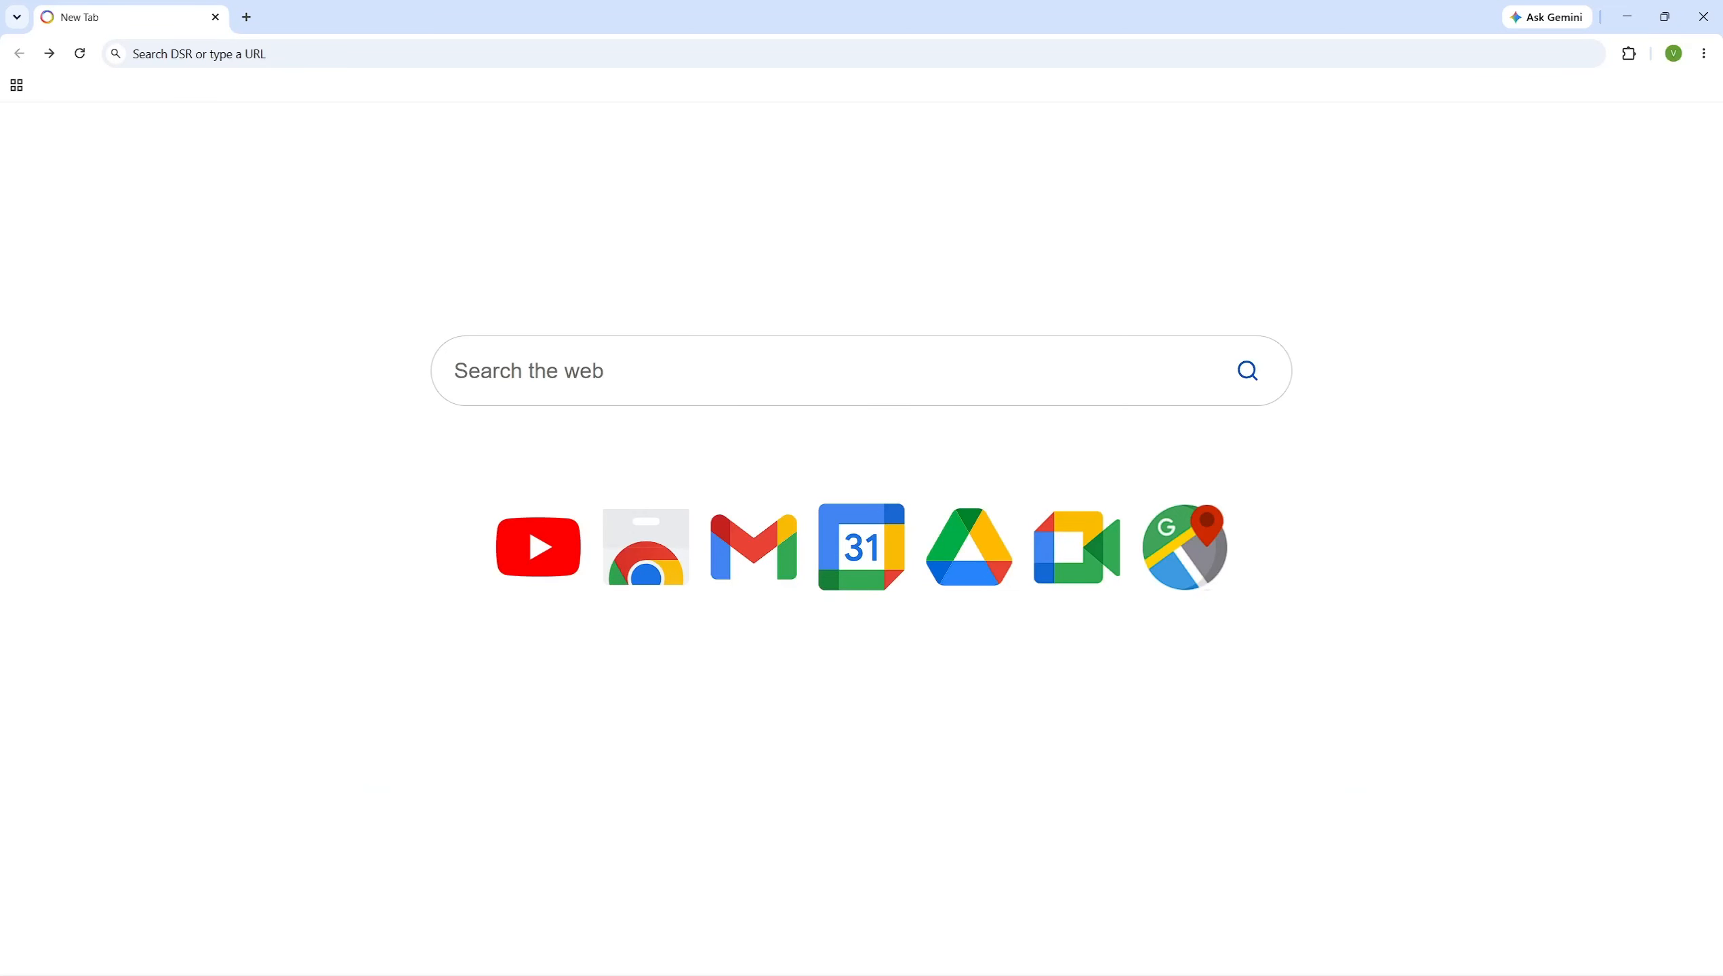
Load the site demonstration.gigapress.net in the browser
{"action": "left_click", "coordinate": [308, 54]}
{"action": "type", "text": "demonstration.gigapress.net"}
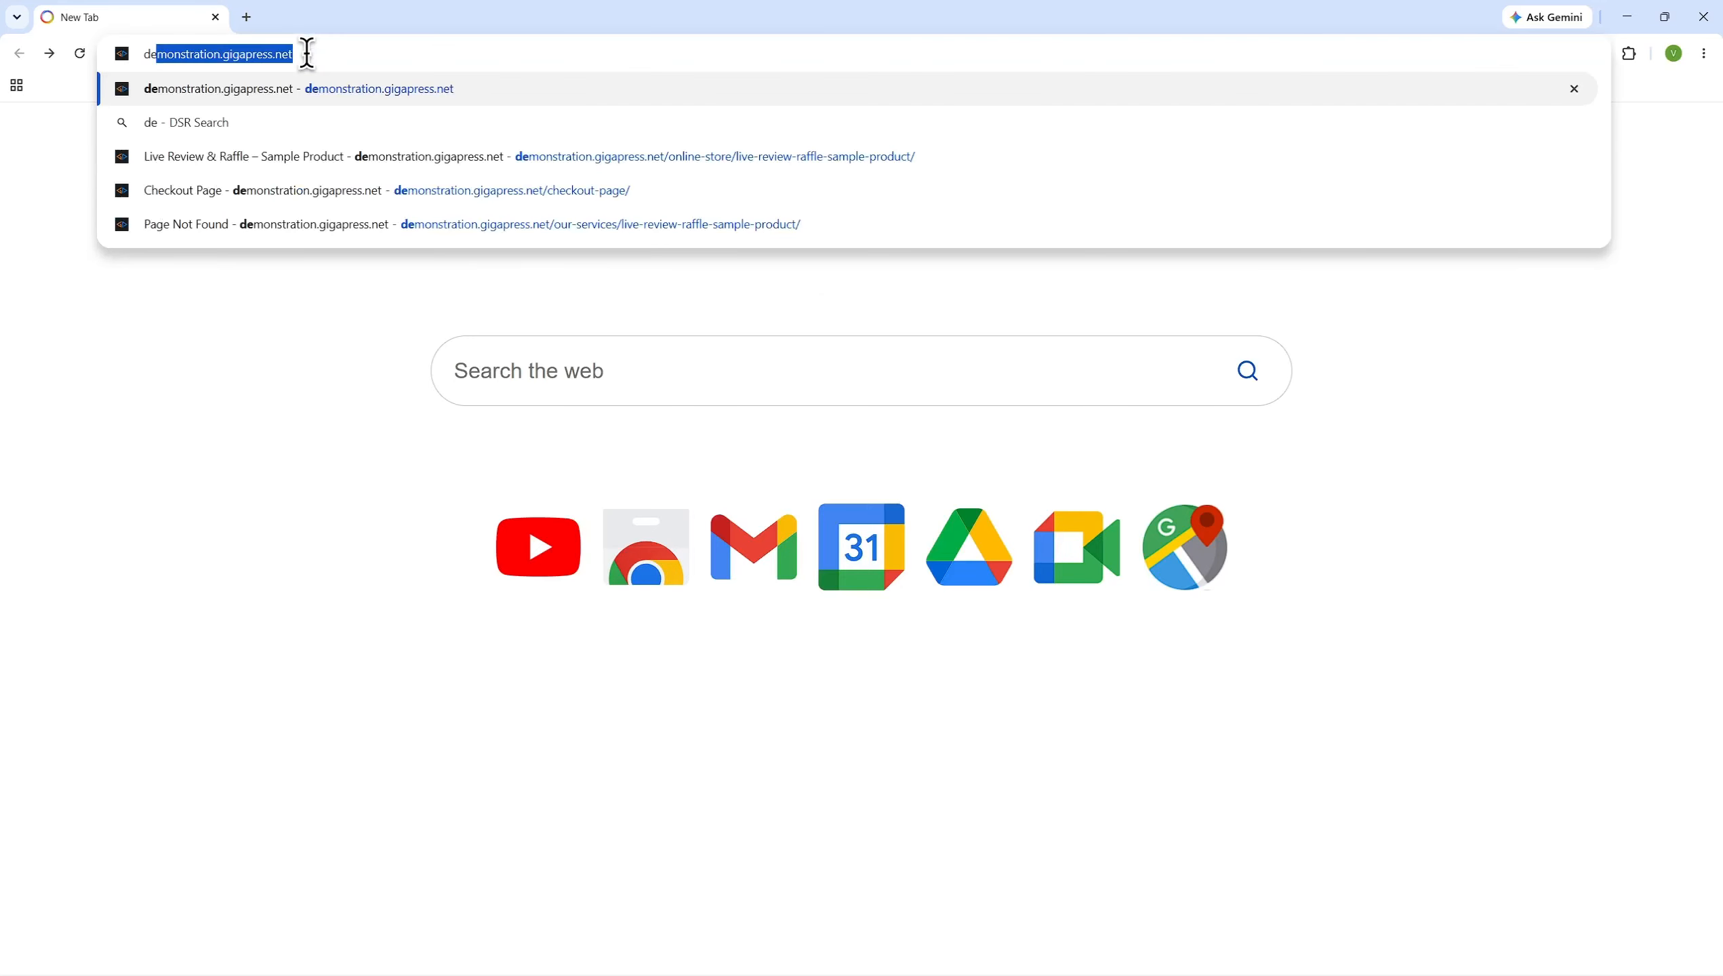
{"action": "left_click", "coordinate": [296, 85]}
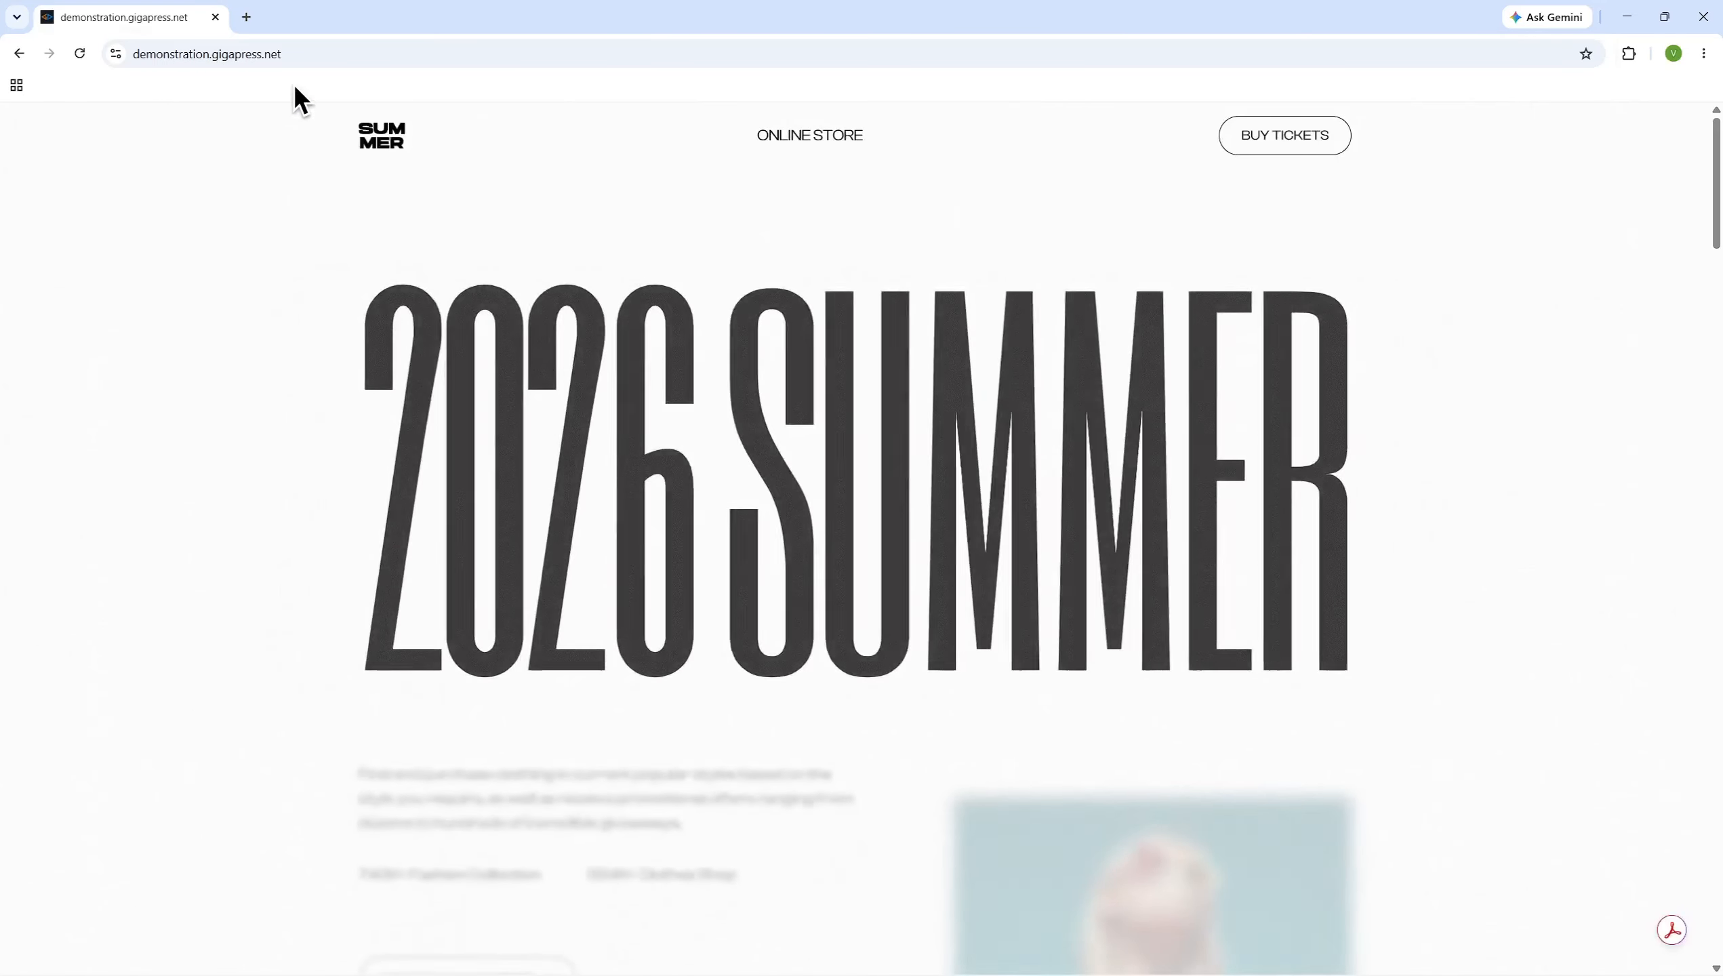
Inspect the site's home page with the developer tools and reload it to record its network requests
{"action": "right_click", "coordinate": [217, 423]}
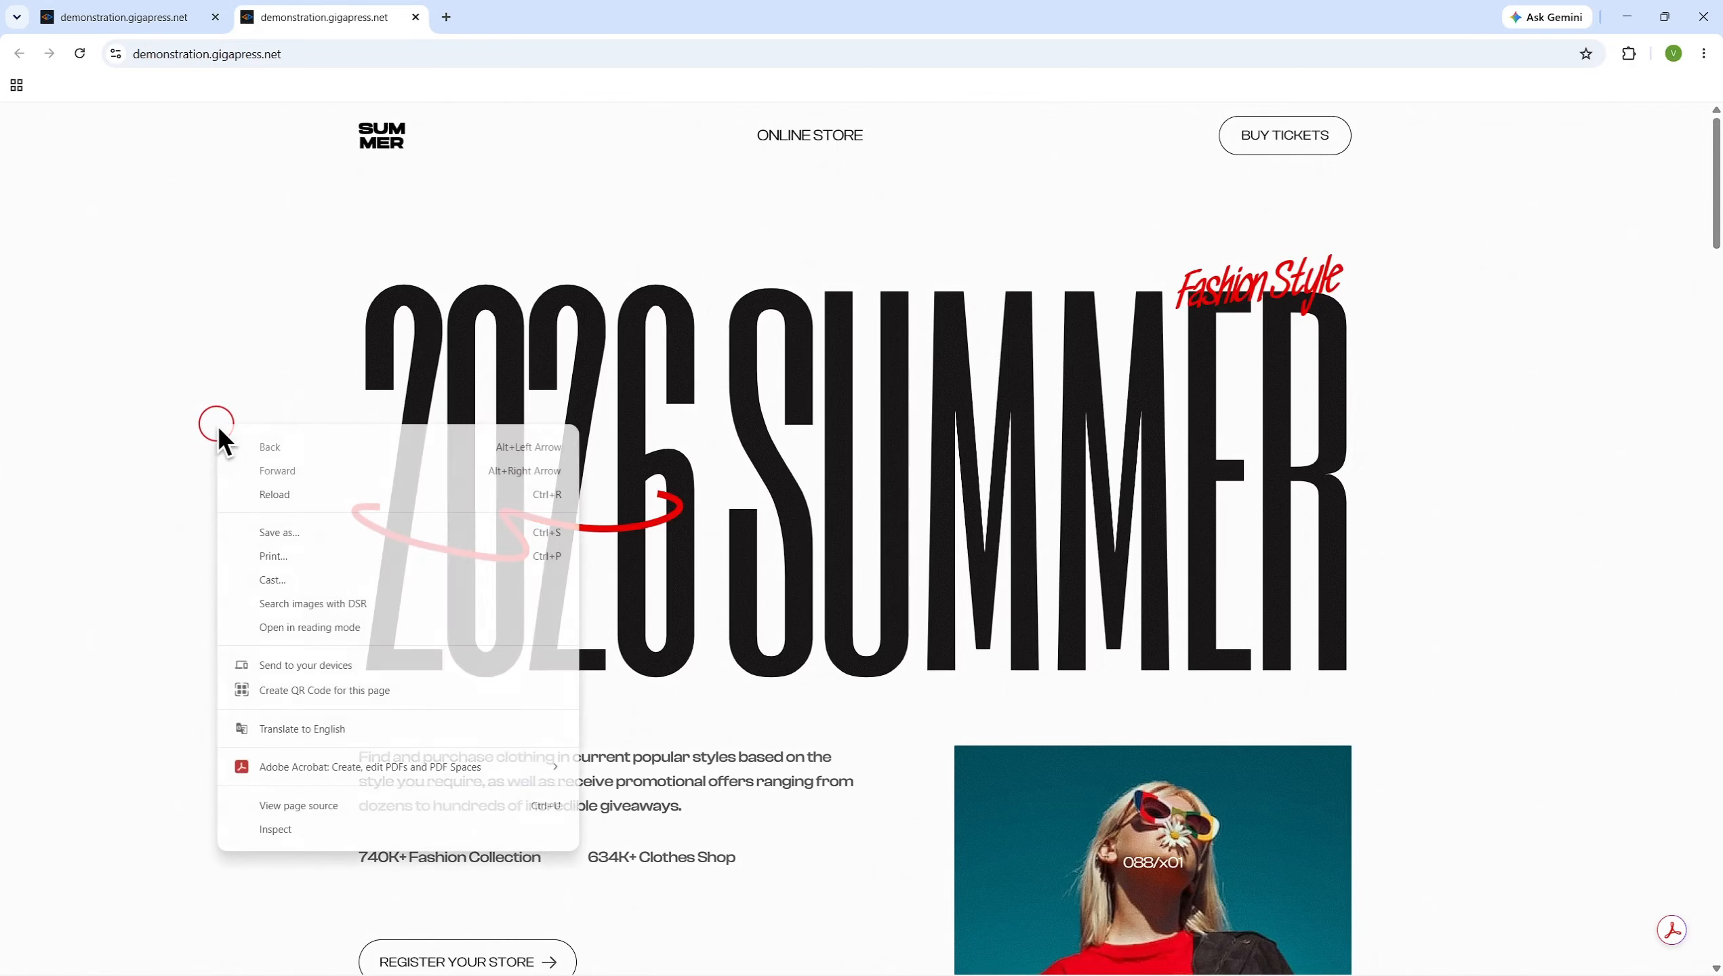
{"action": "left_click", "coordinate": [265, 836]}
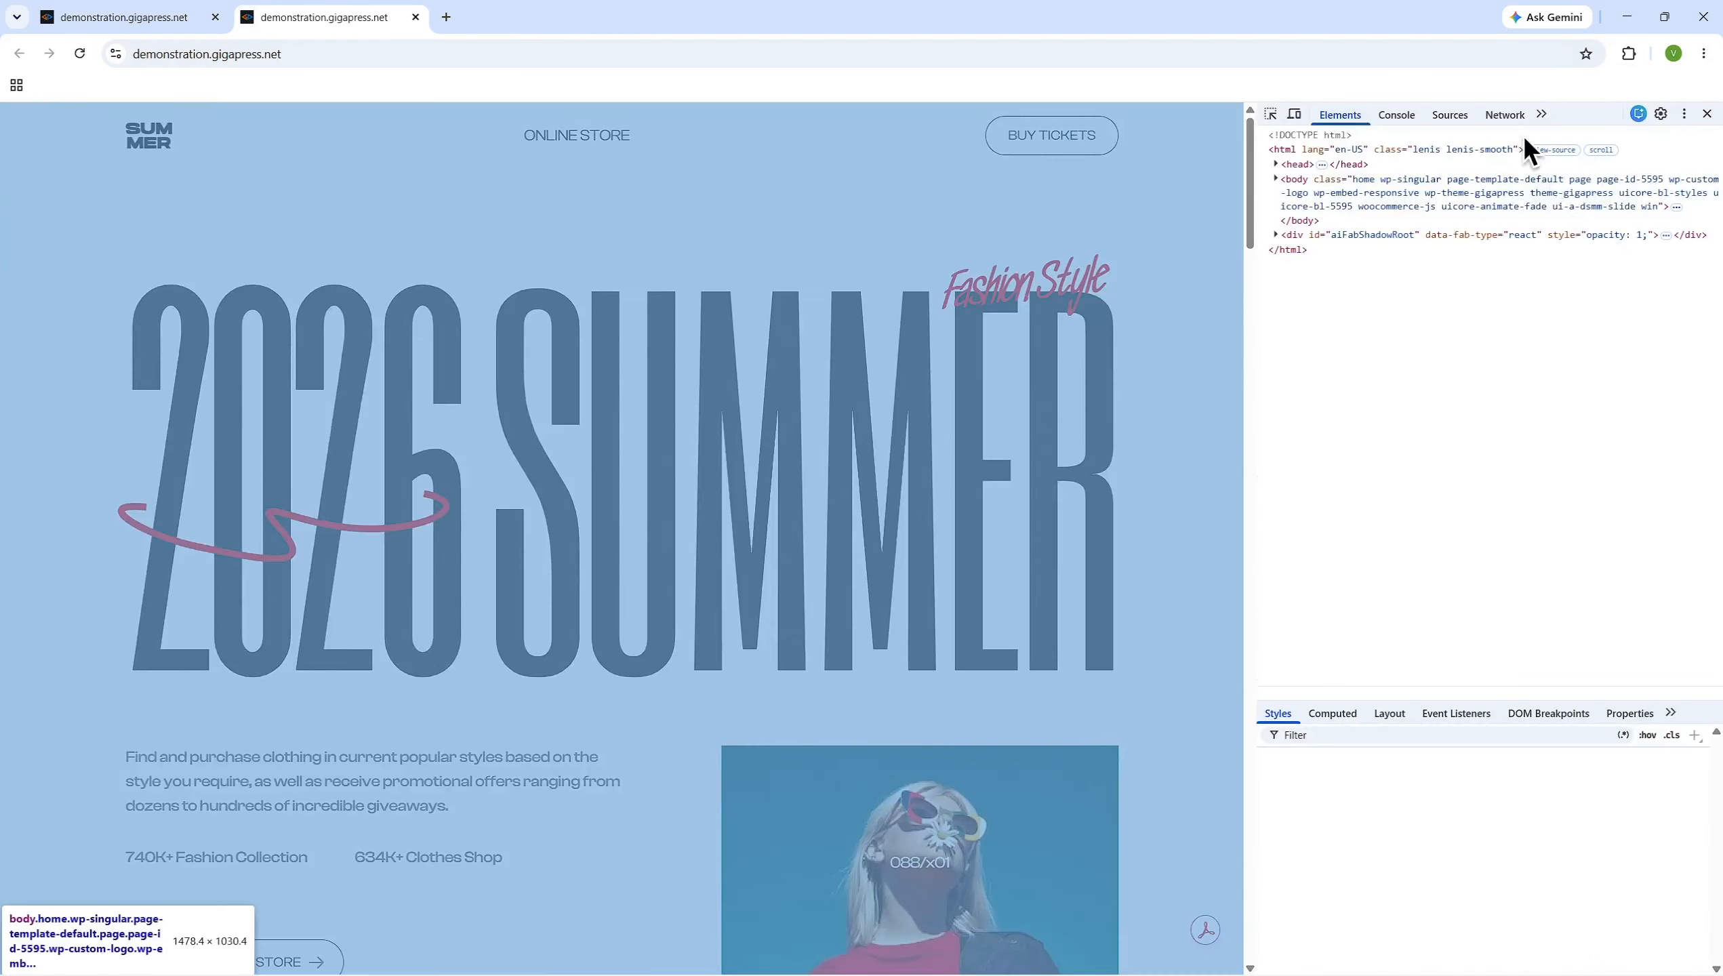
{"action": "left_click", "coordinate": [1514, 116]}
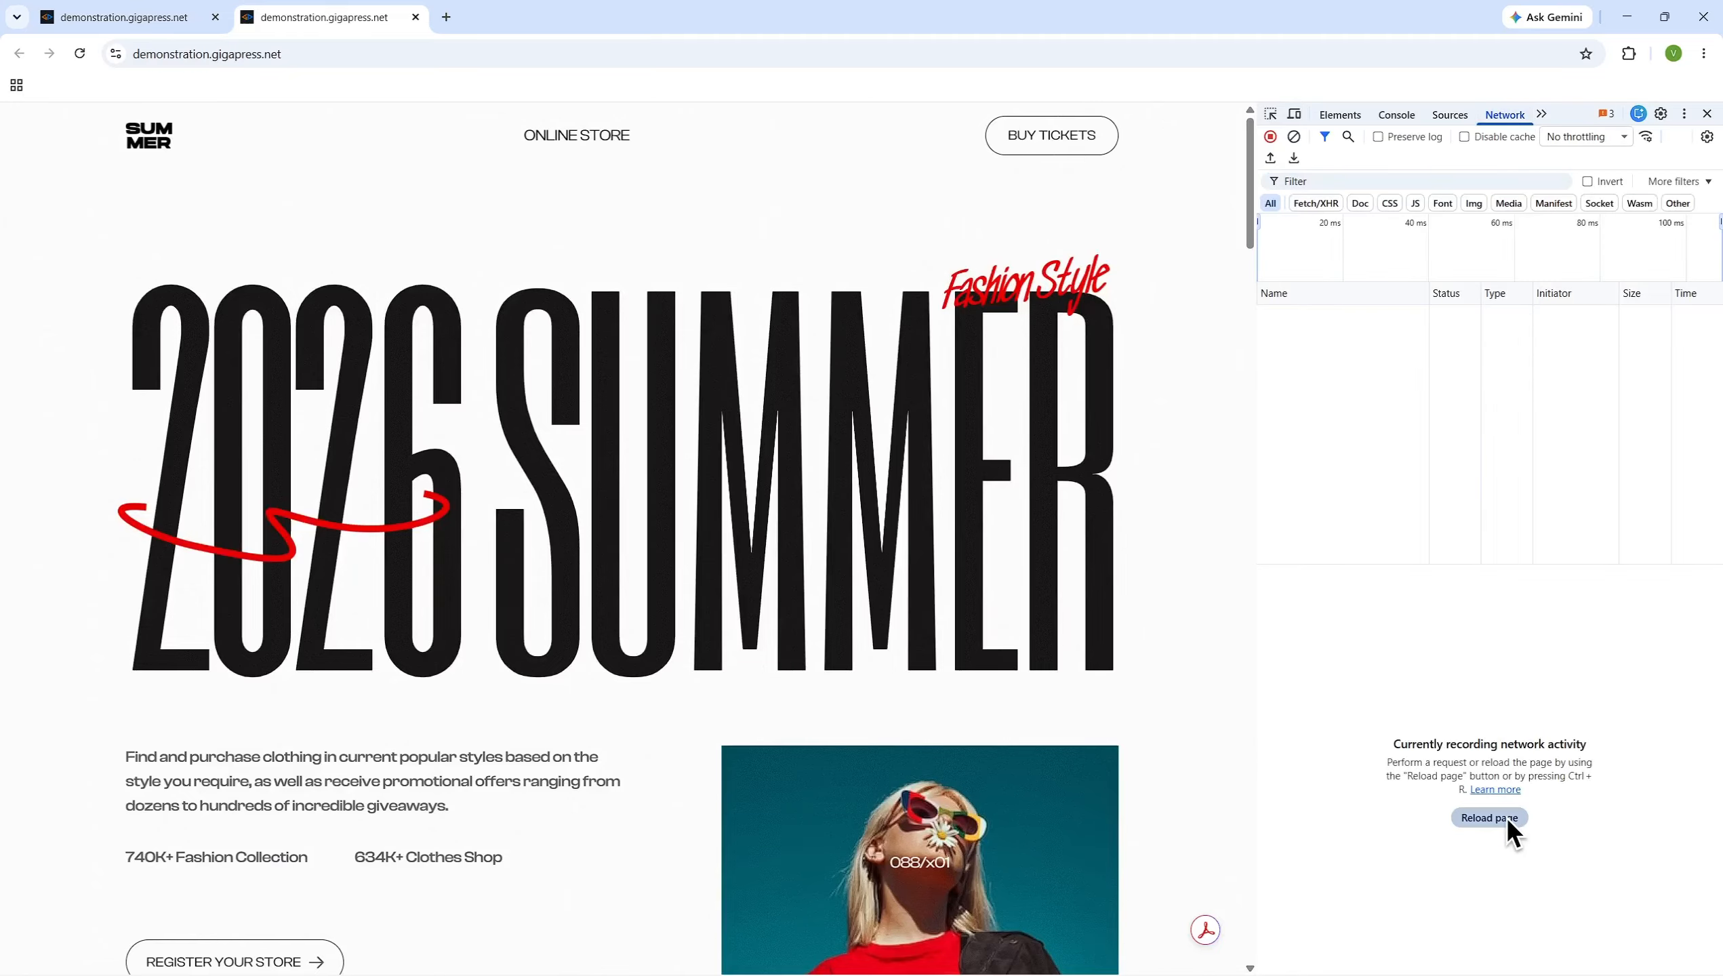
{"action": "left_click", "coordinate": [1505, 820]}
Examine the general, response and request headers of the demonstration.gigapress.net request, including its method and status code
{"action": "scroll", "coordinate": [1354, 580], "scroll_direction": "up", "scroll_amount": 5}
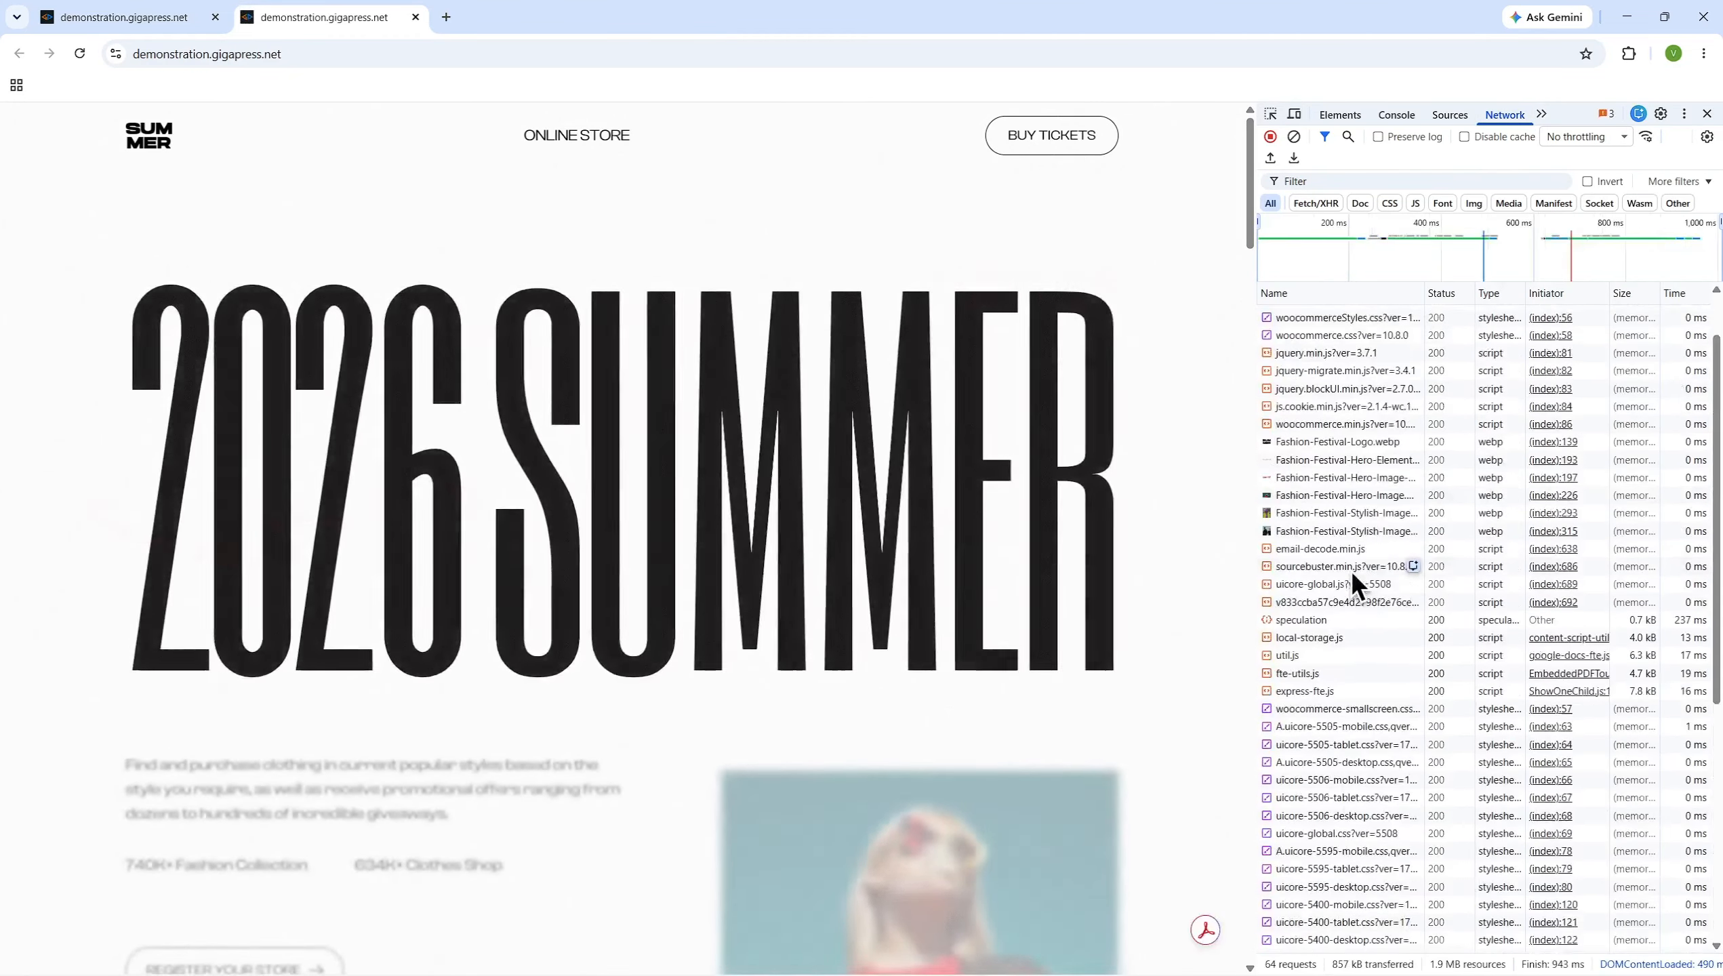
{"action": "left_click", "coordinate": [1369, 316]}
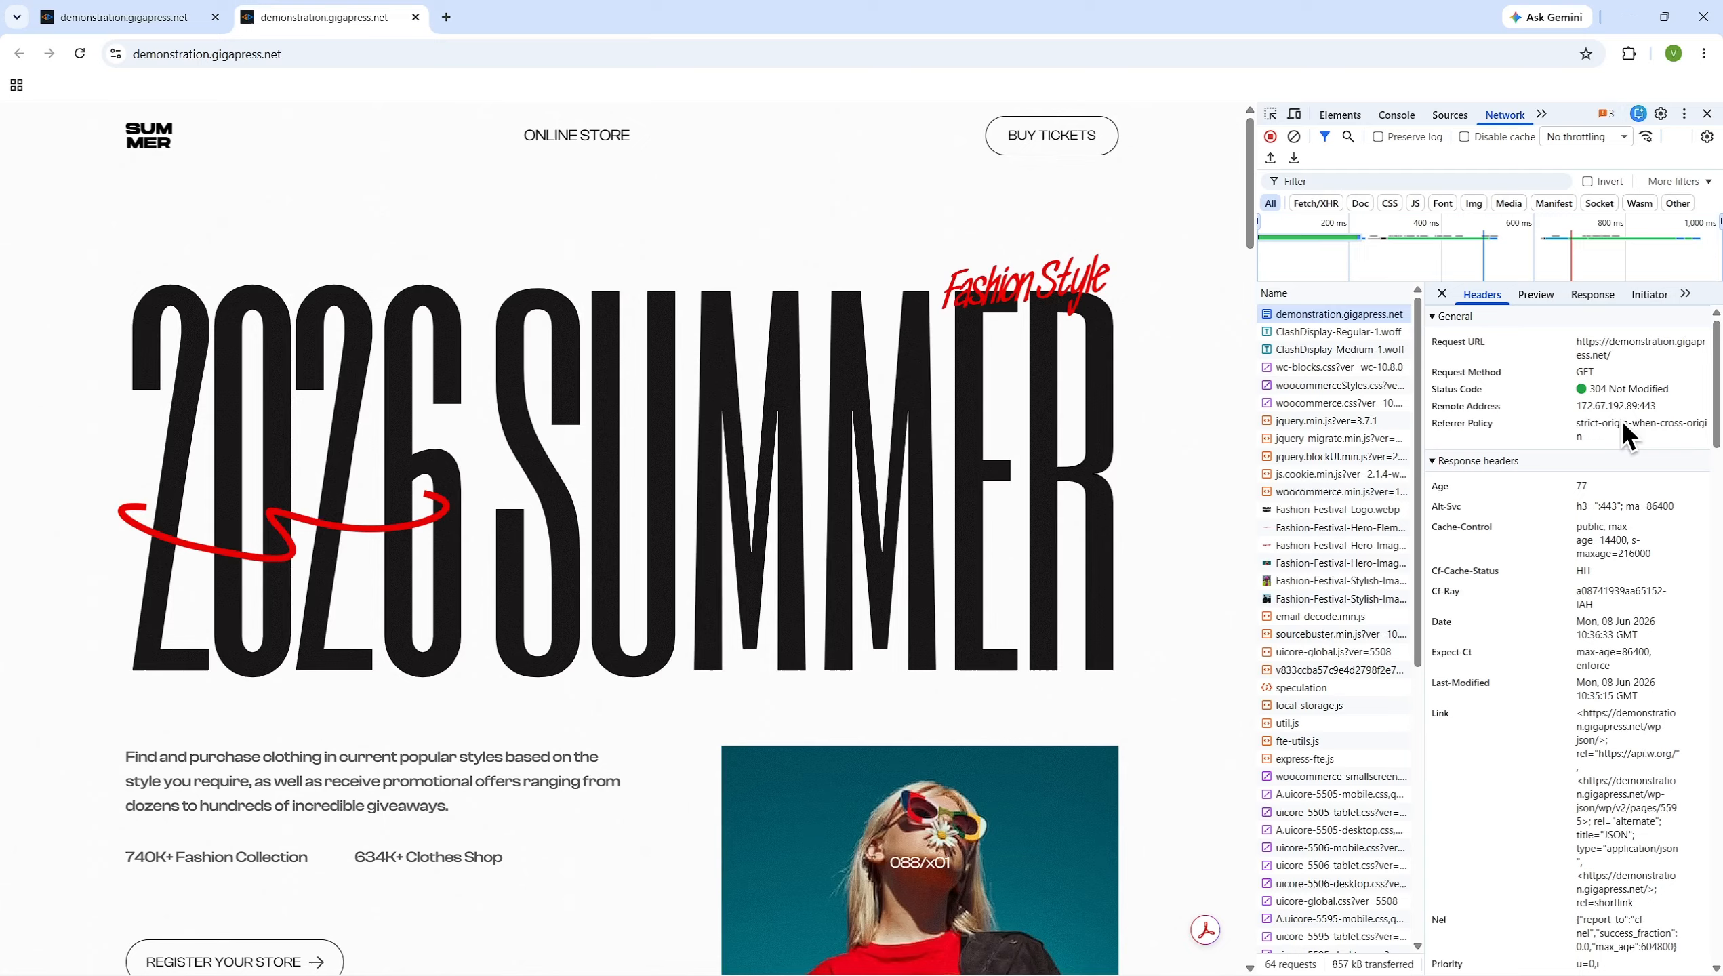
{"action": "scroll", "coordinate": [1627, 435], "scroll_direction": "down", "scroll_amount": 15}
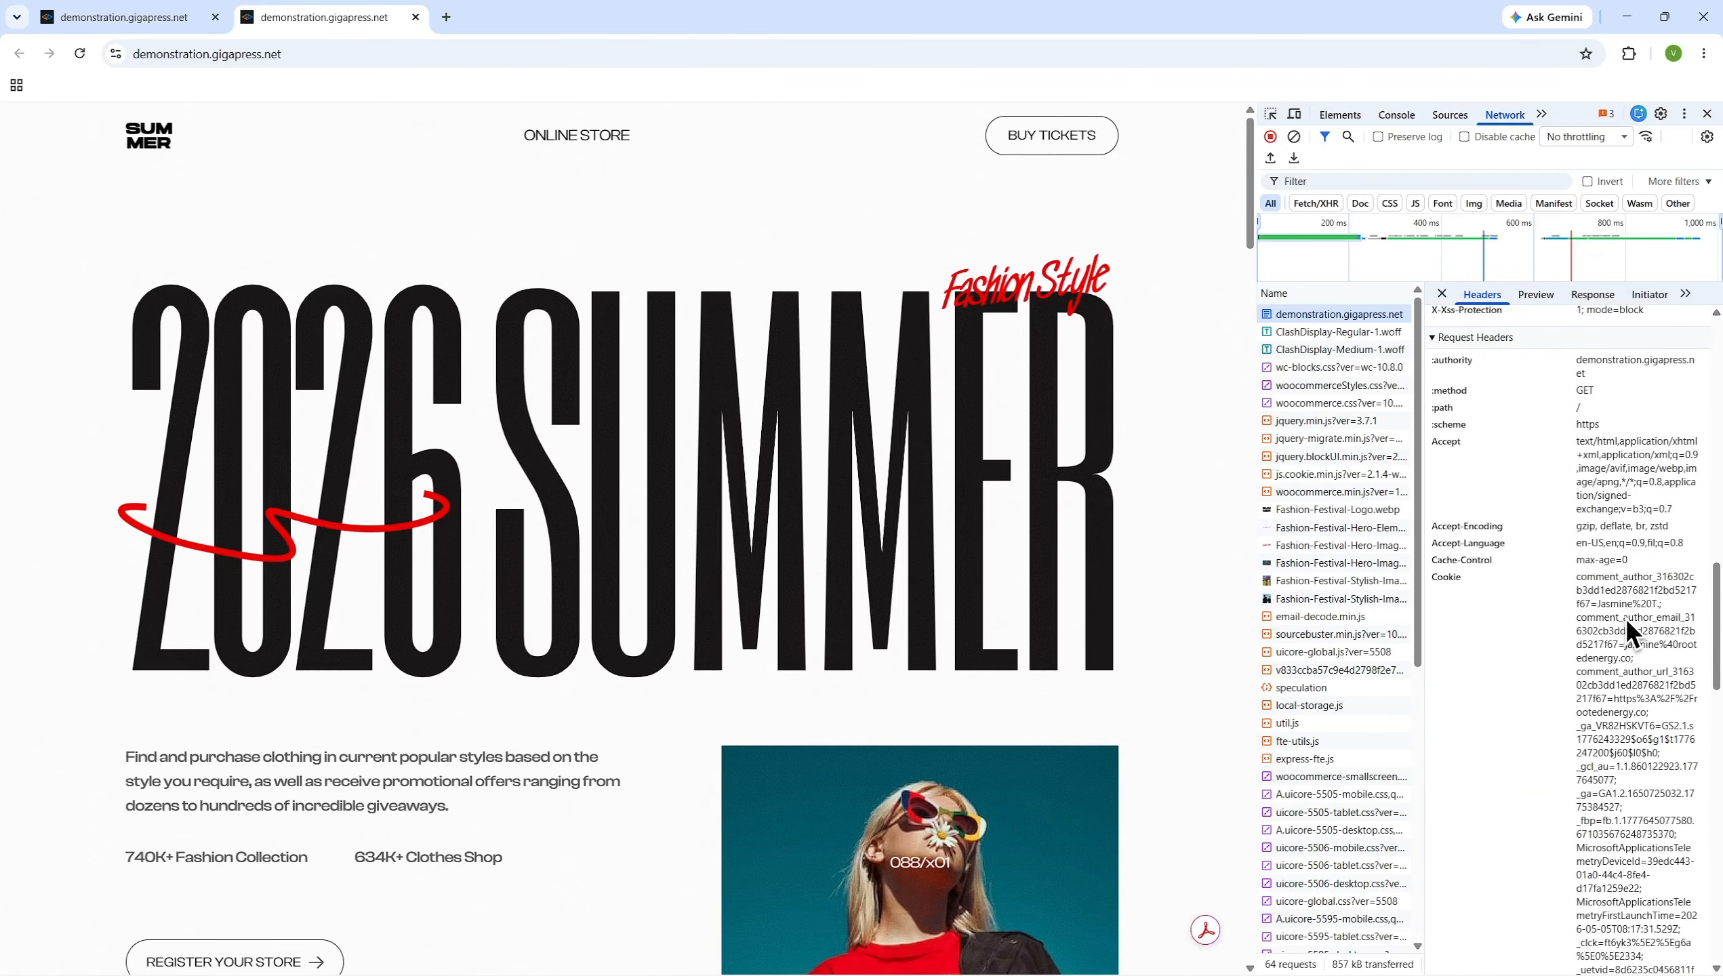
{"action": "scroll", "coordinate": [1626, 629], "scroll_direction": "up", "scroll_amount": 10}
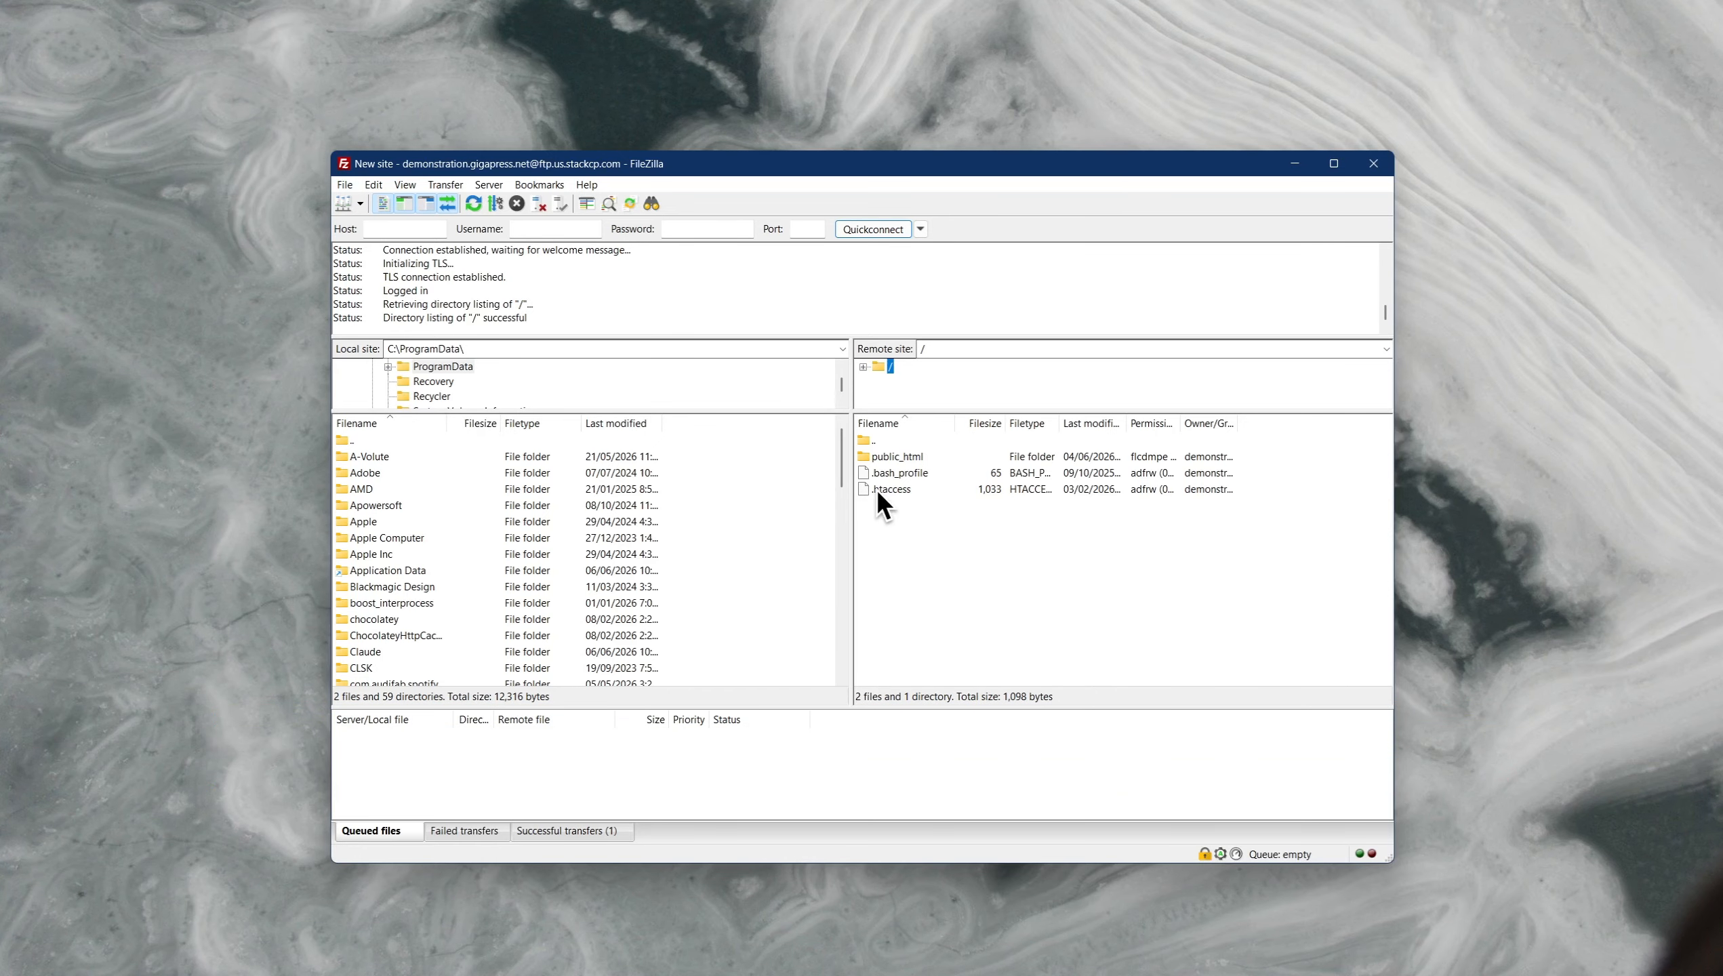
In FileZilla, enter the remote public_html folder and set the wp-content directory's permissions to 755
{"action": "double_click", "coordinate": [906, 459]}
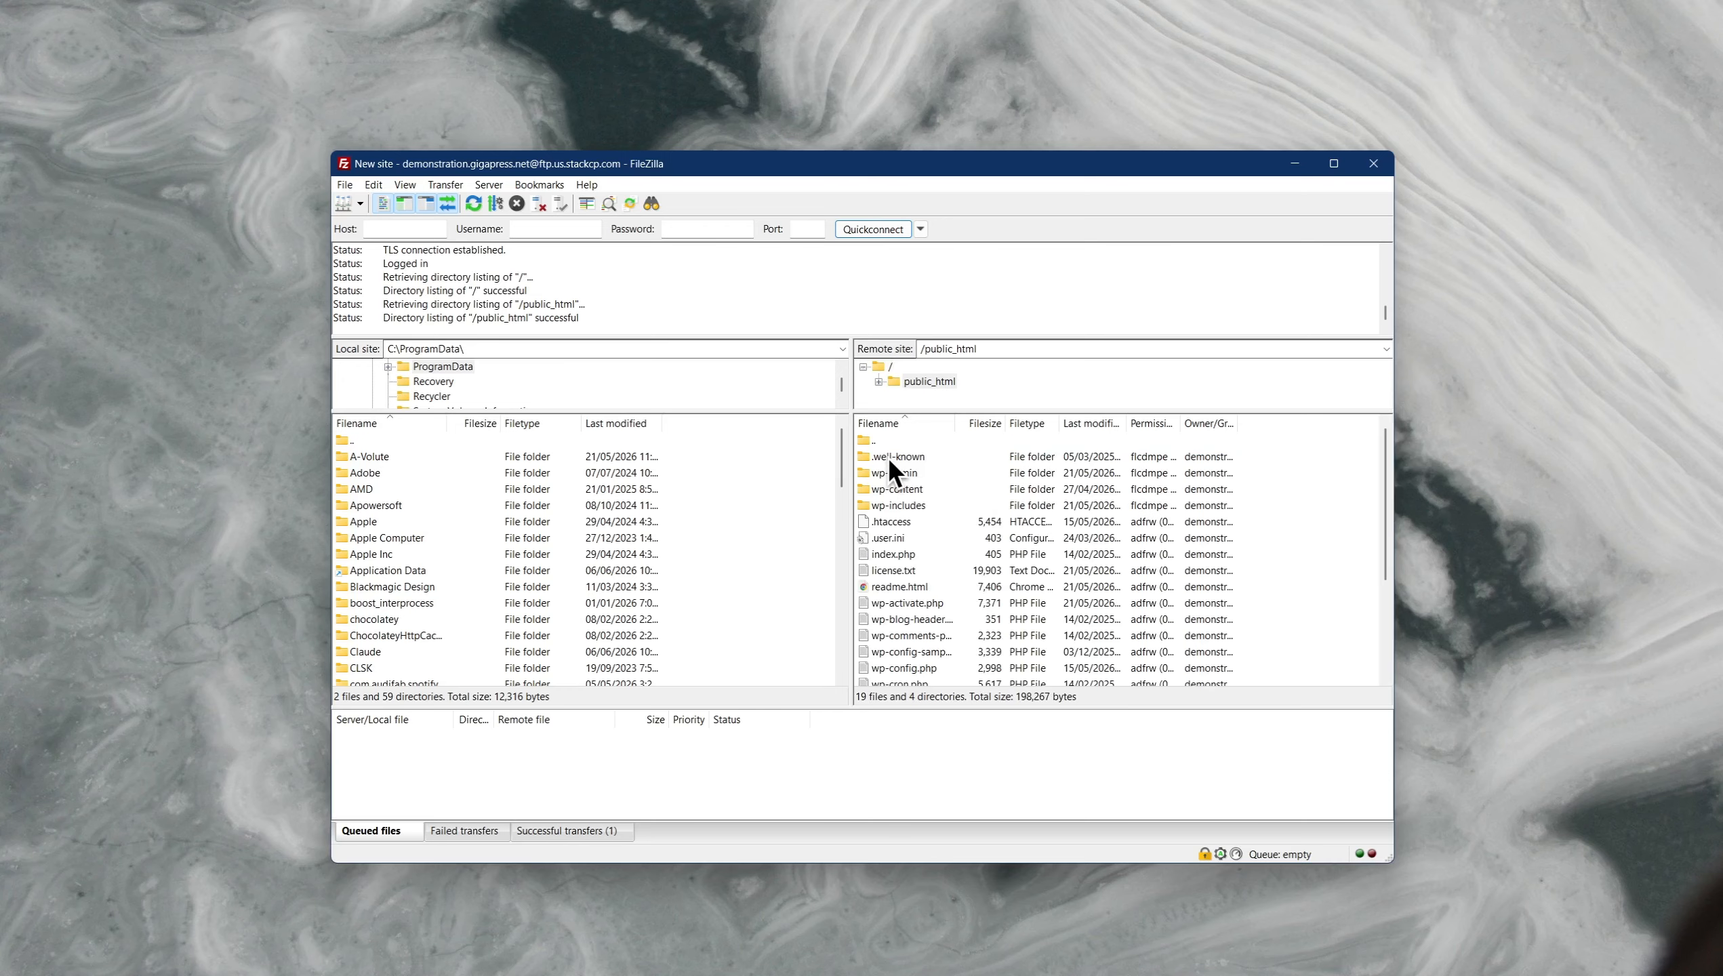
{"action": "right_click", "coordinate": [909, 492]}
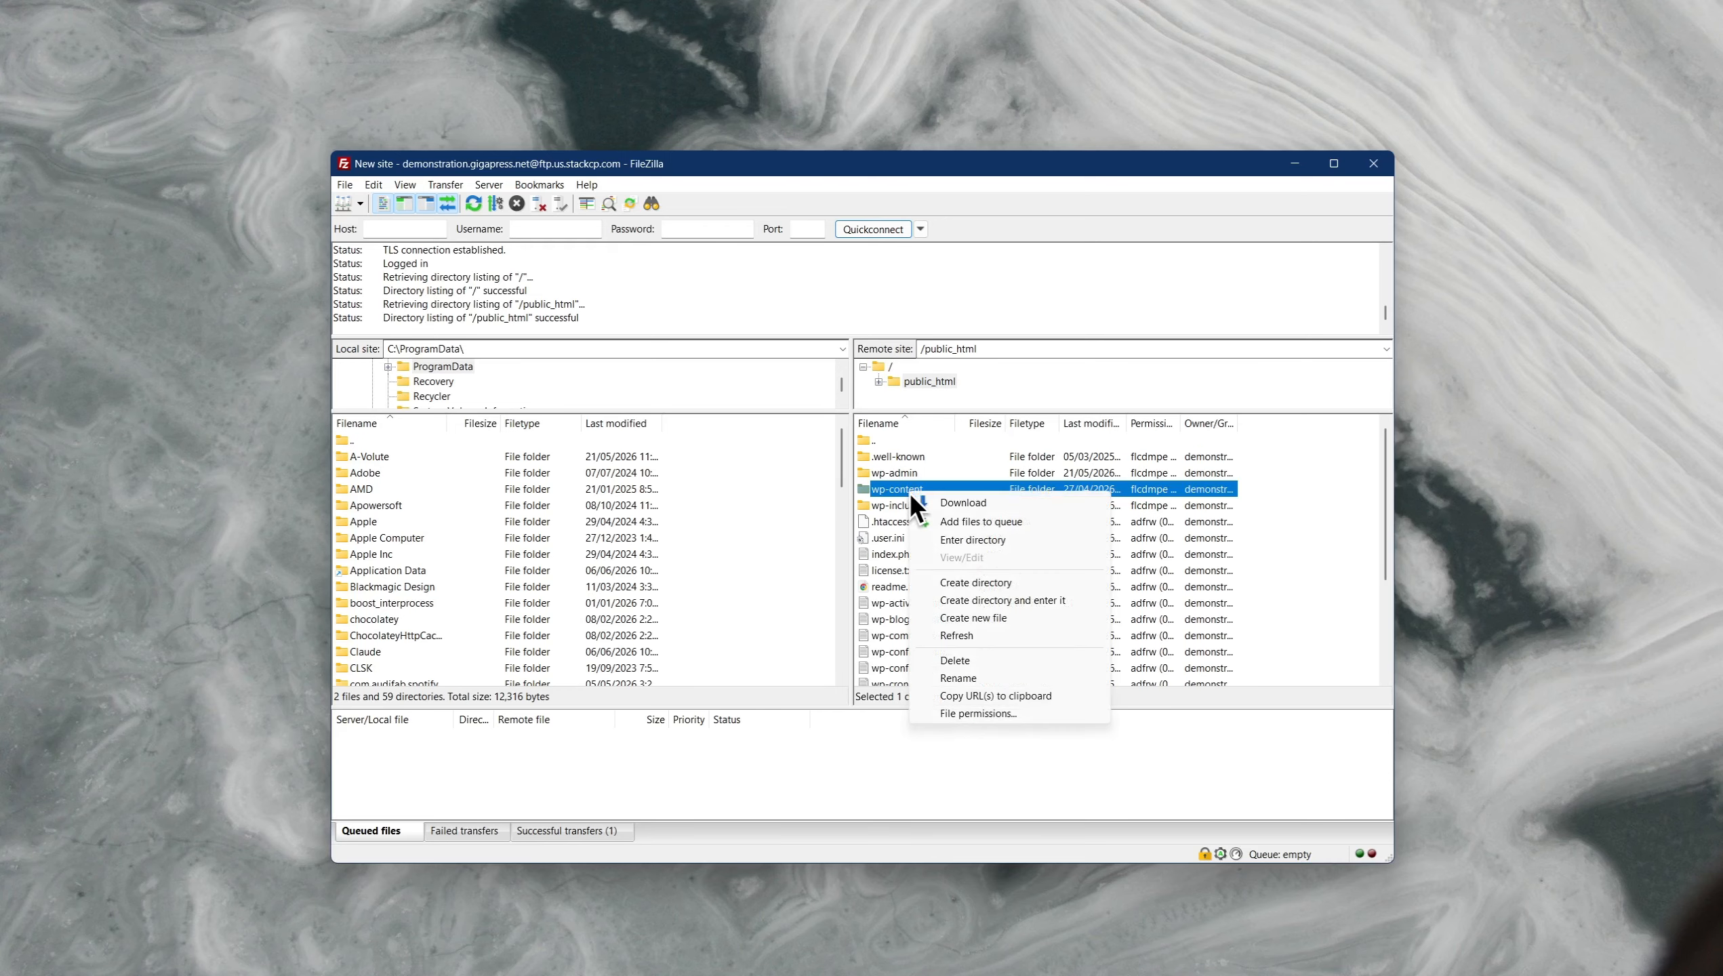
{"action": "left_click", "coordinate": [971, 714]}
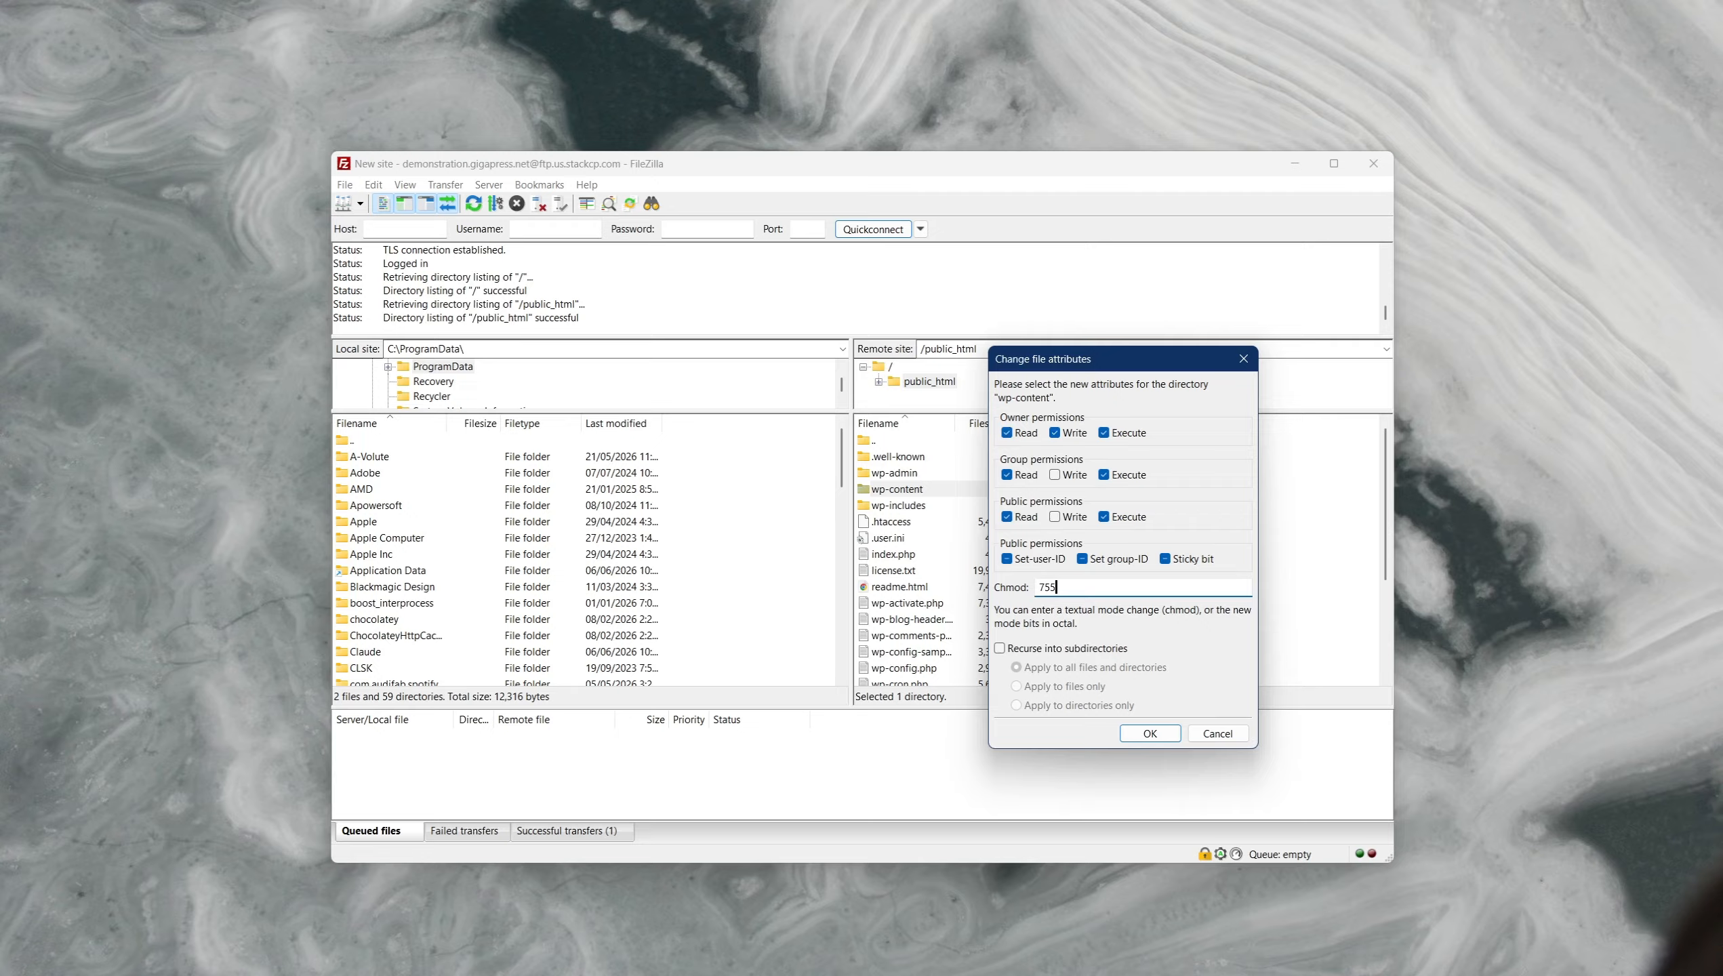
{"action": "left_click", "coordinate": [1149, 733]}
Set the permissions of the remote wp-config.php file to 644
{"action": "right_click", "coordinate": [900, 588]}
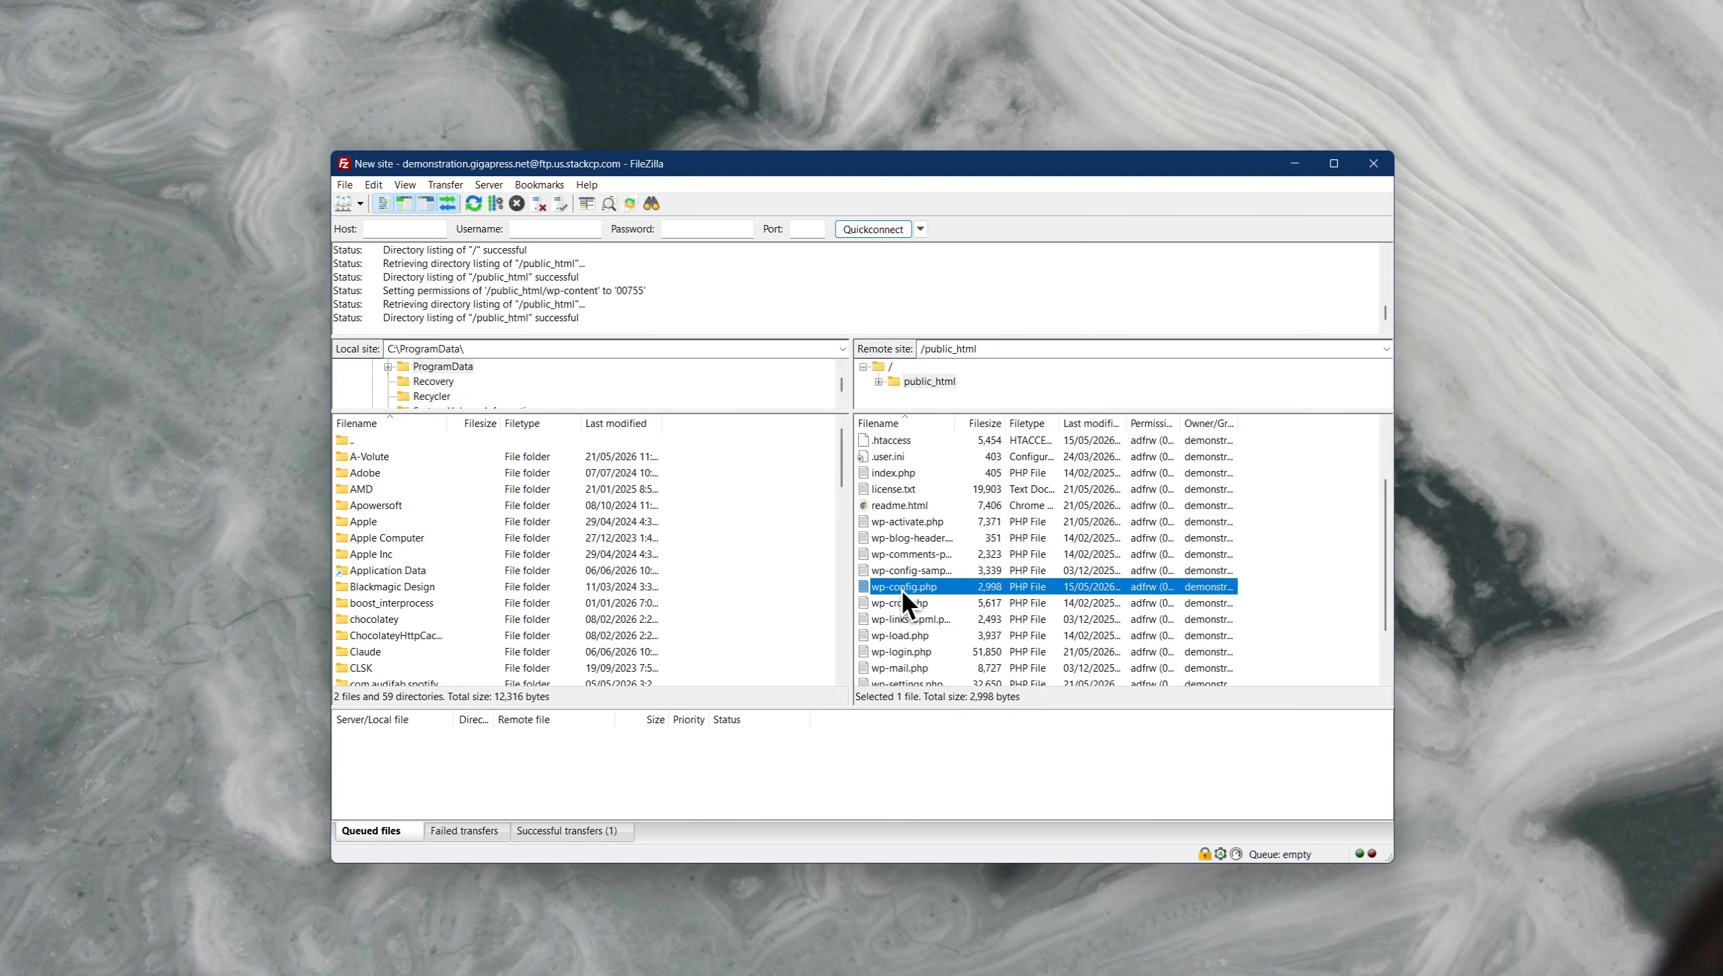
{"action": "left_click", "coordinate": [970, 793]}
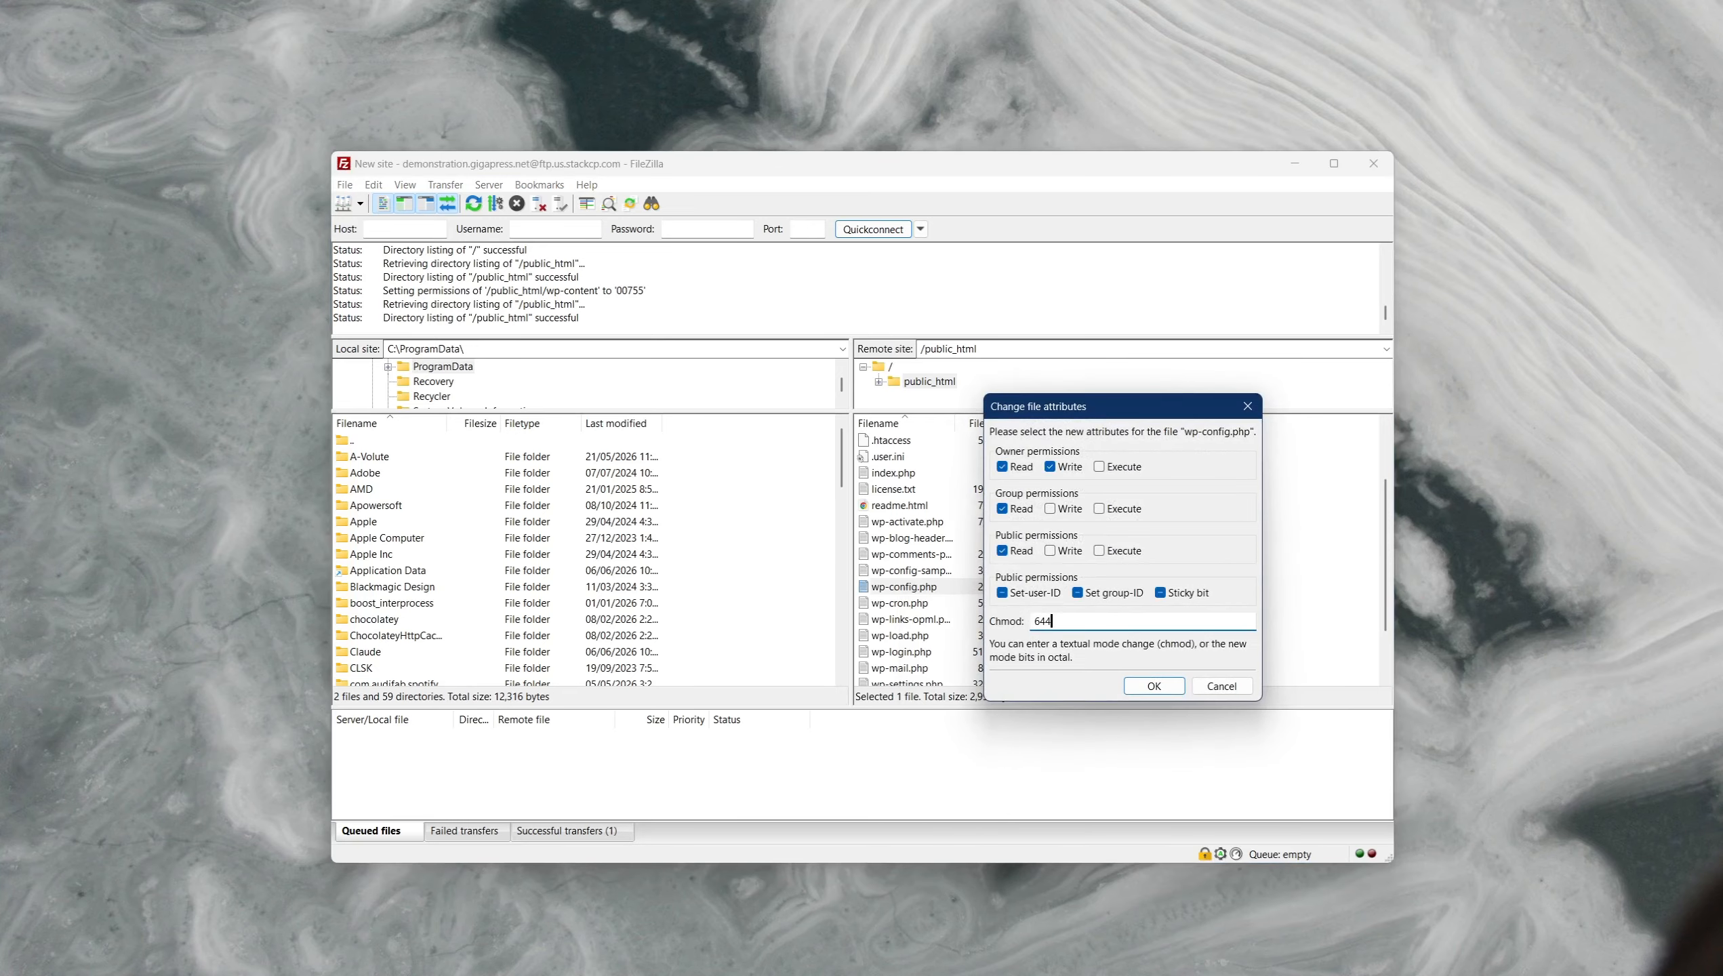
{"action": "left_click", "coordinate": [1148, 686]}
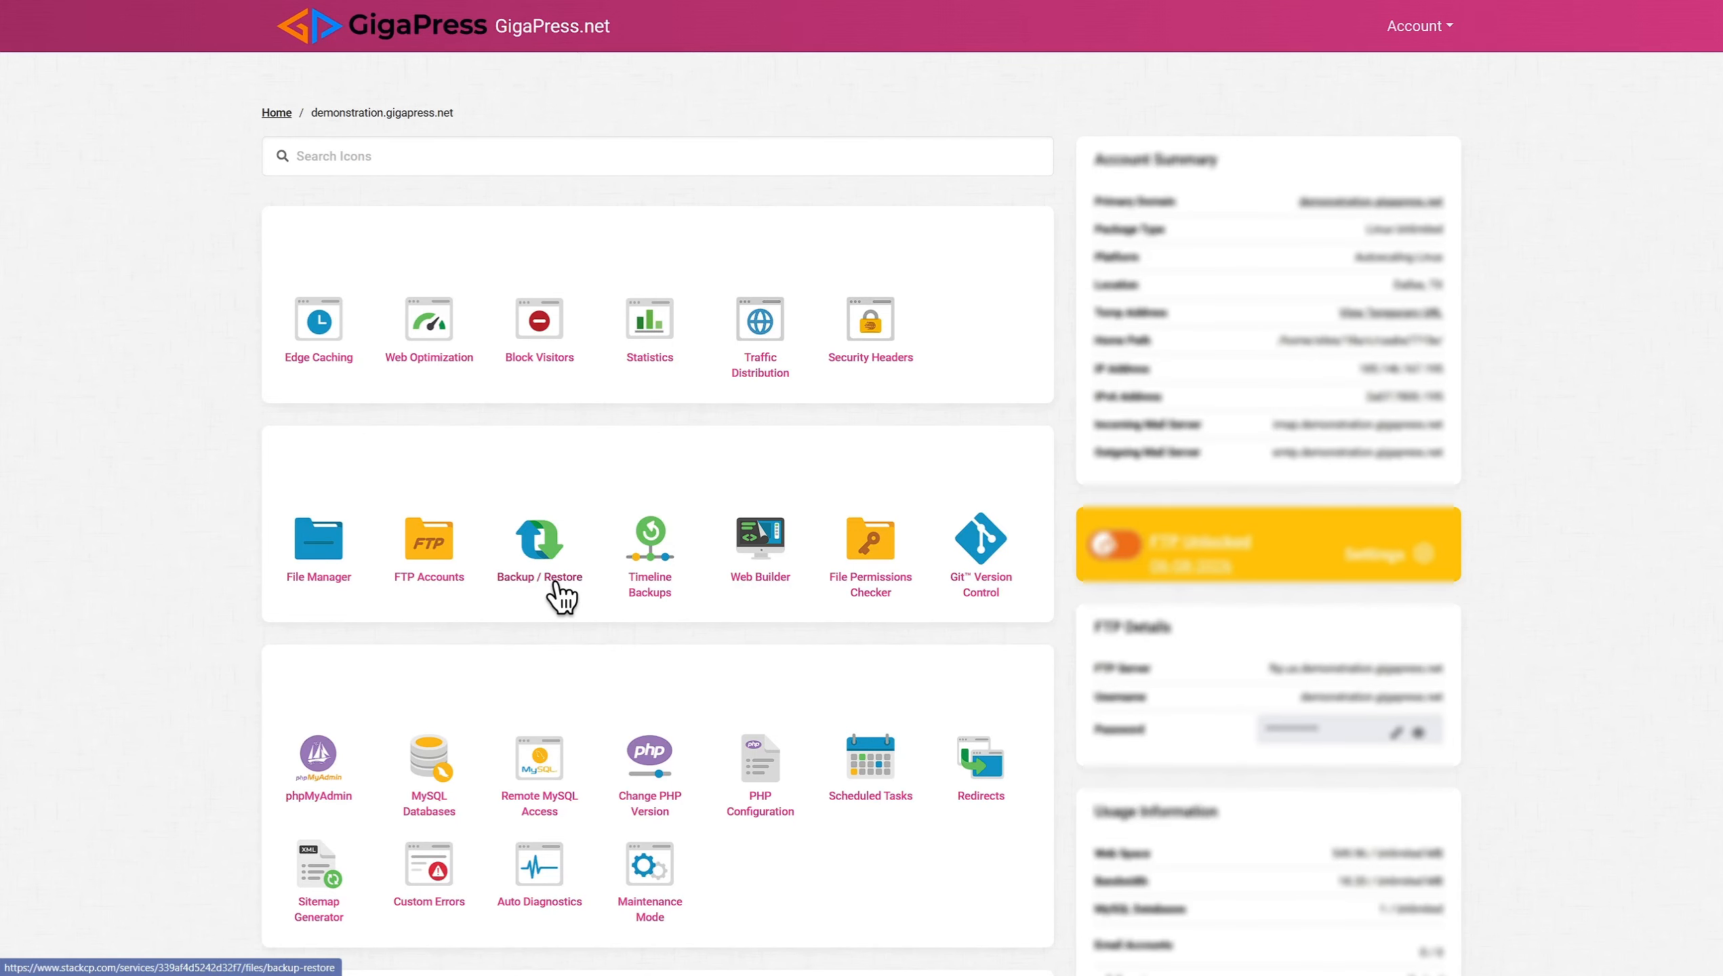
In the GigaPress hosting control panel, open the Backup/Restore page and review its restore options
{"action": "left_click", "coordinate": [557, 585]}
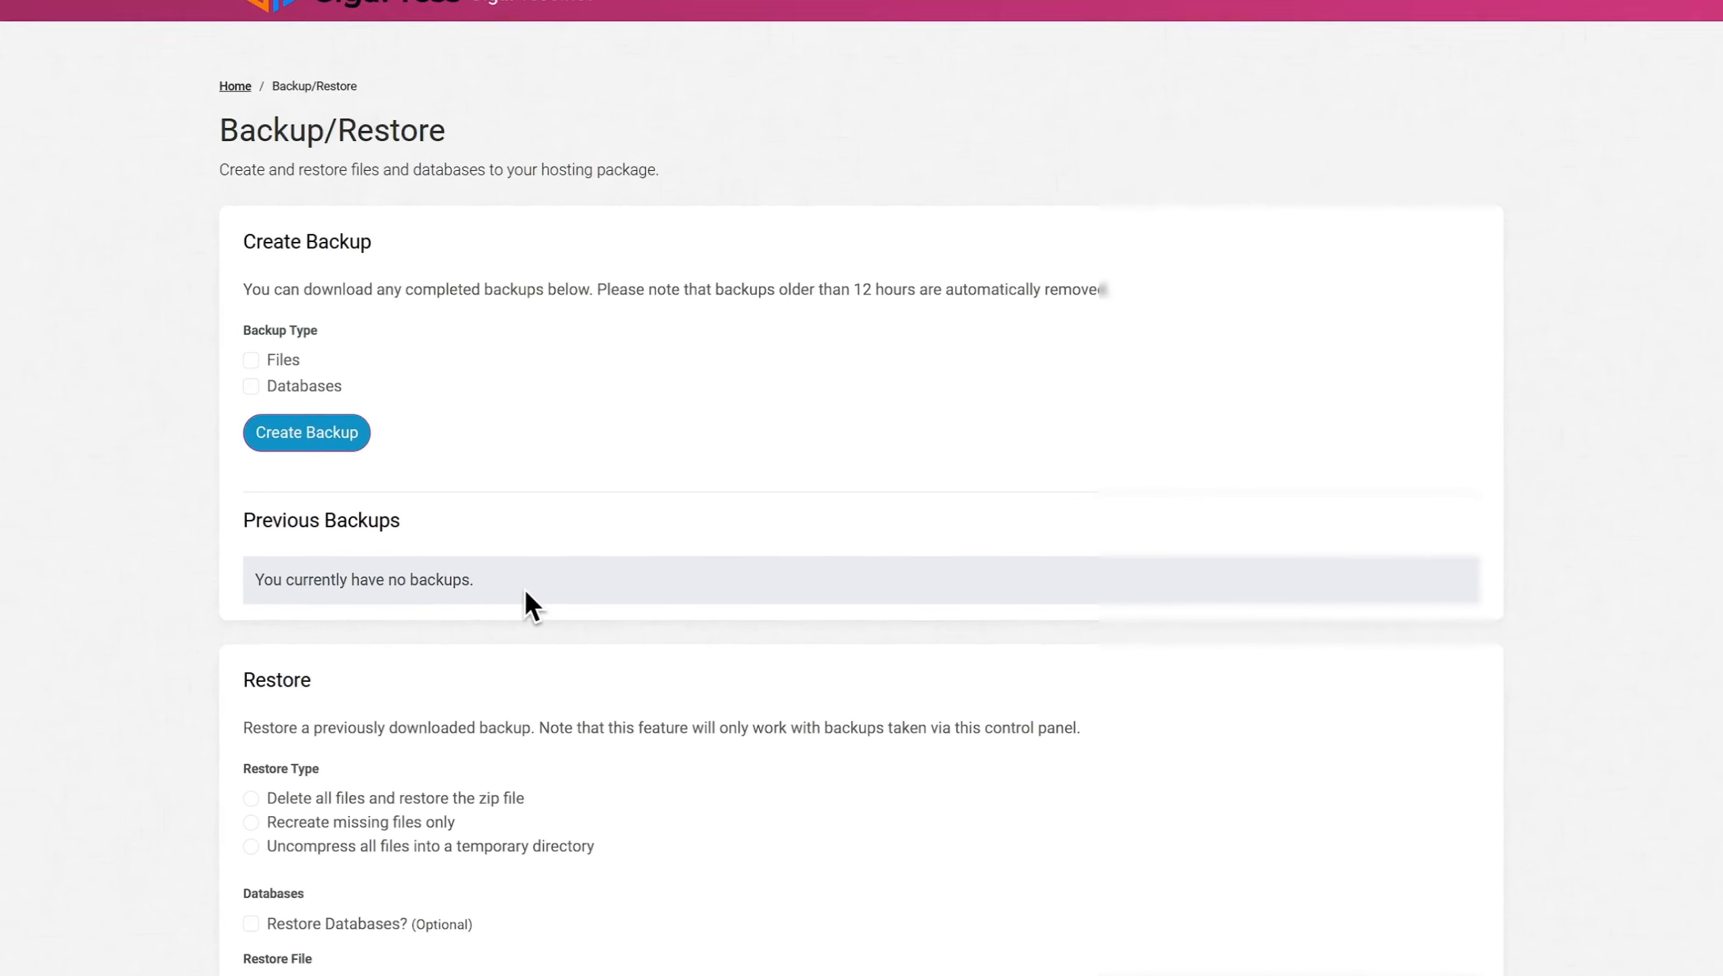
{"action": "scroll", "coordinate": [506, 616], "scroll_direction": "down", "scroll_amount": 5}
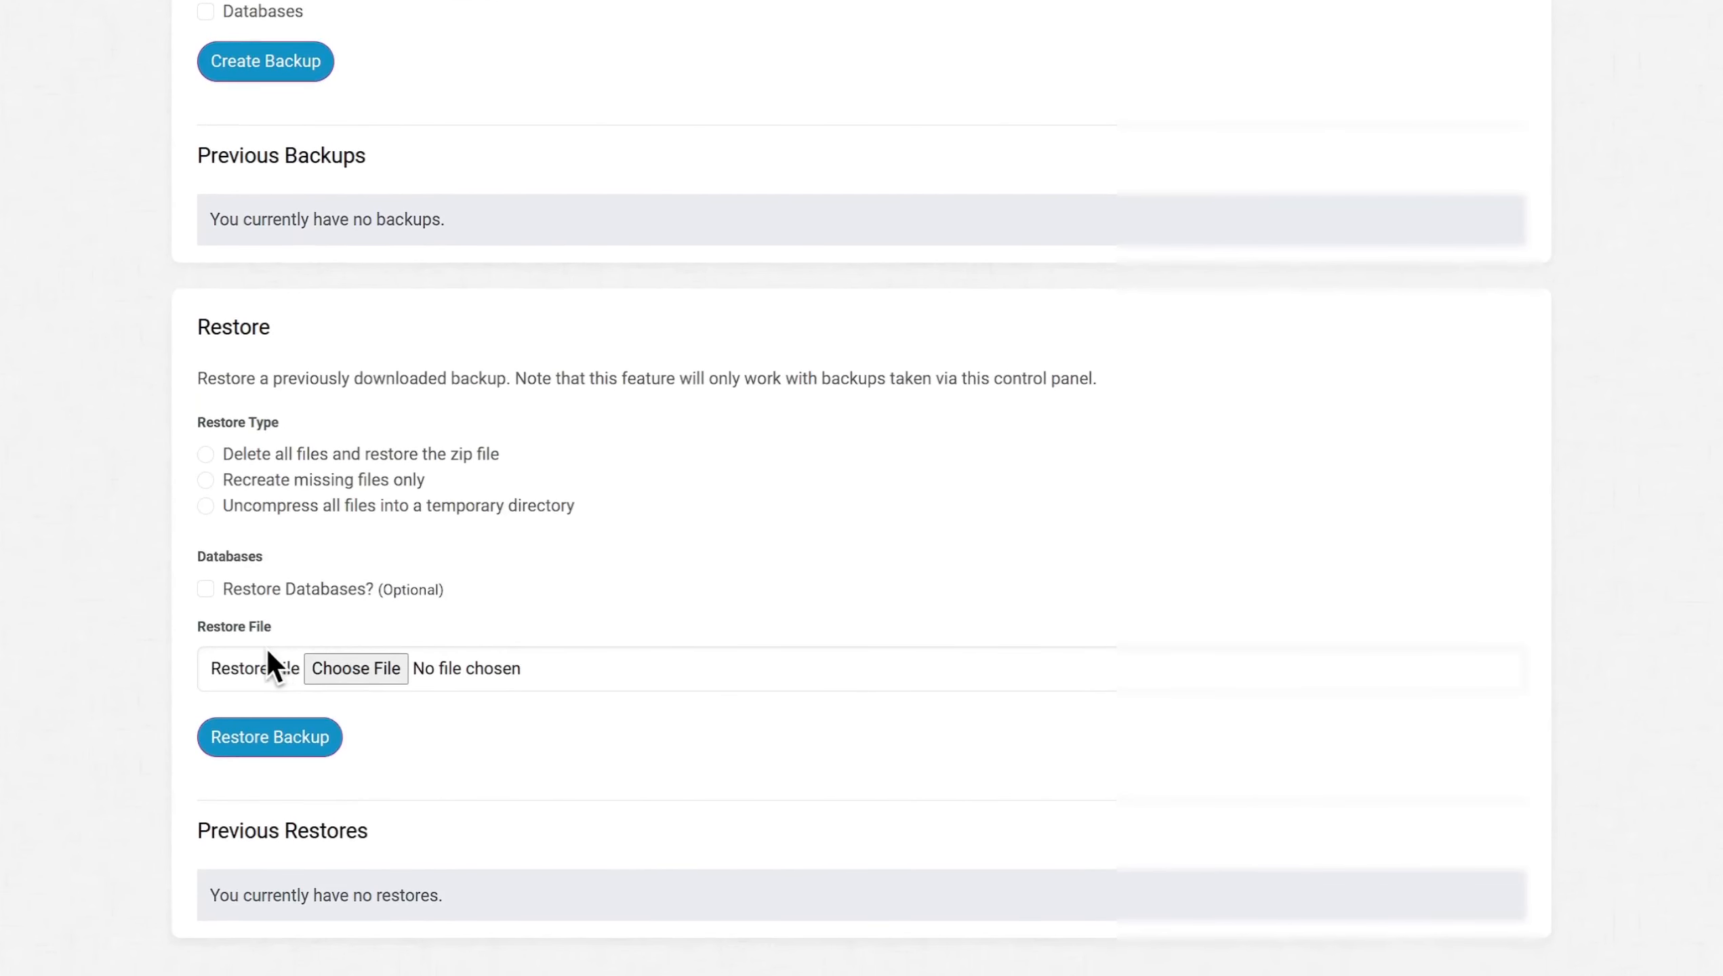